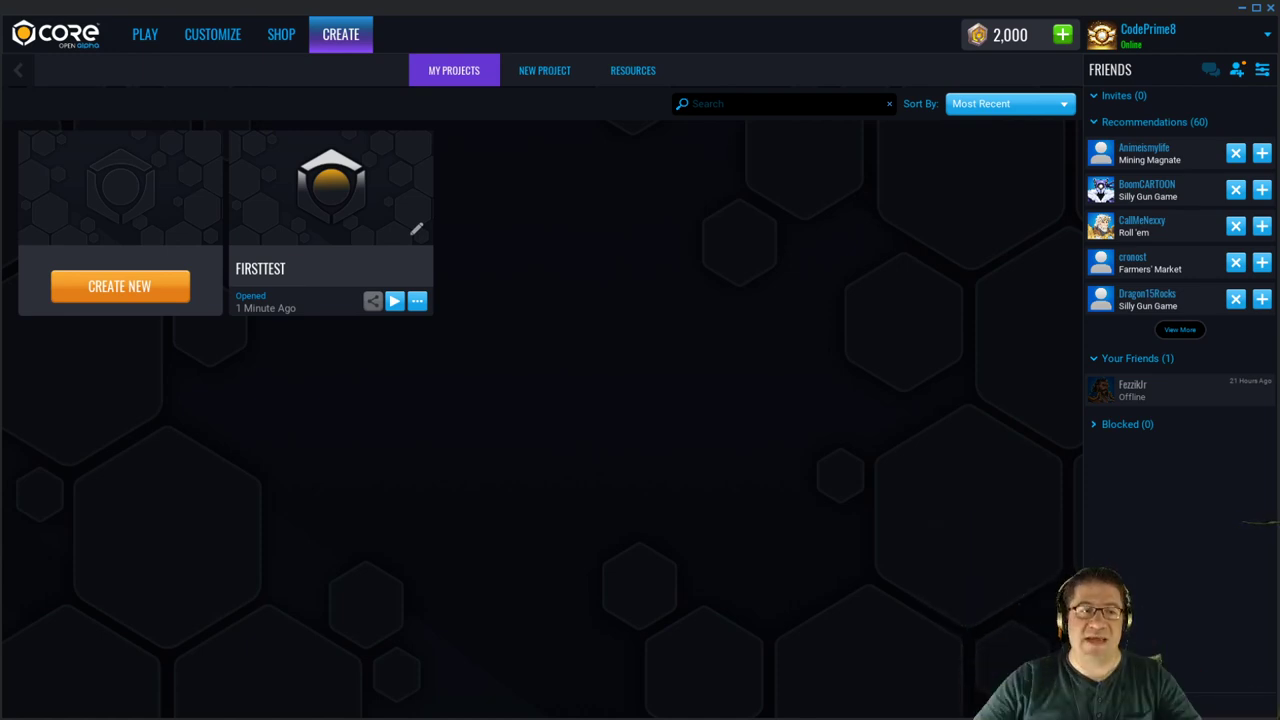
- Create a new project named Codes Lair from the third-person D&D Game Jam Contest gameplay framework
click(120, 290)
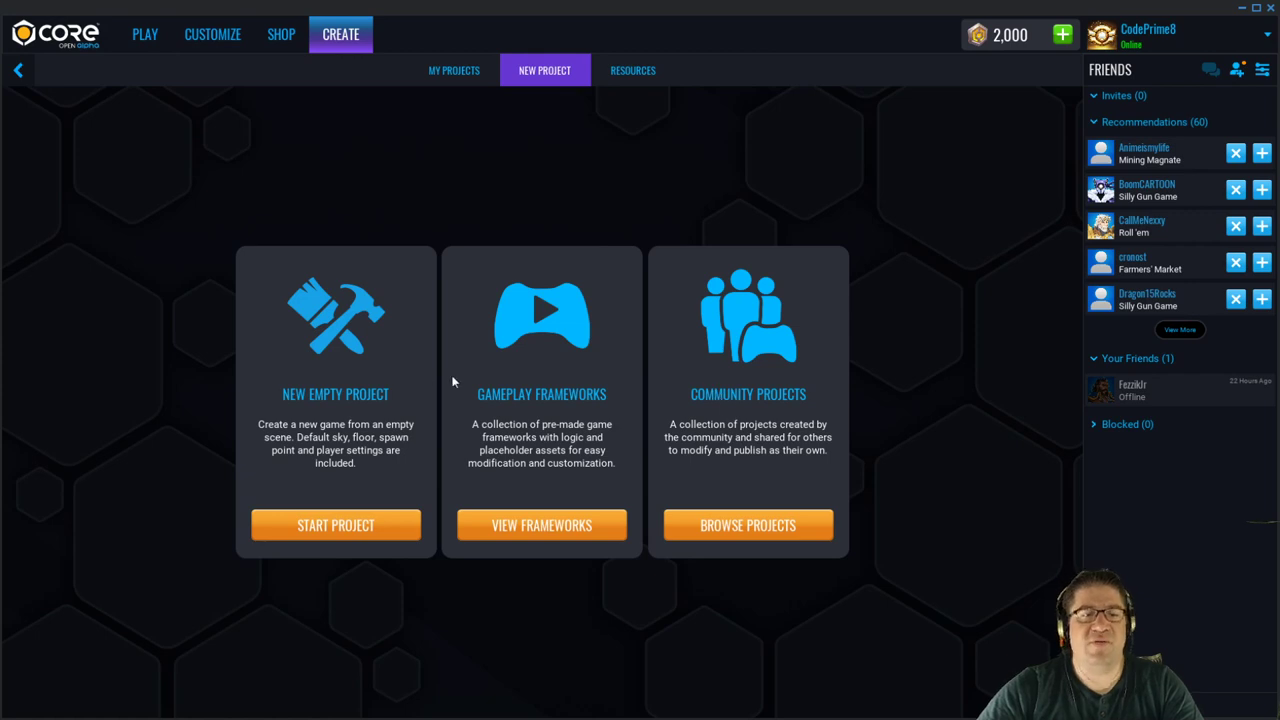
click(573, 527)
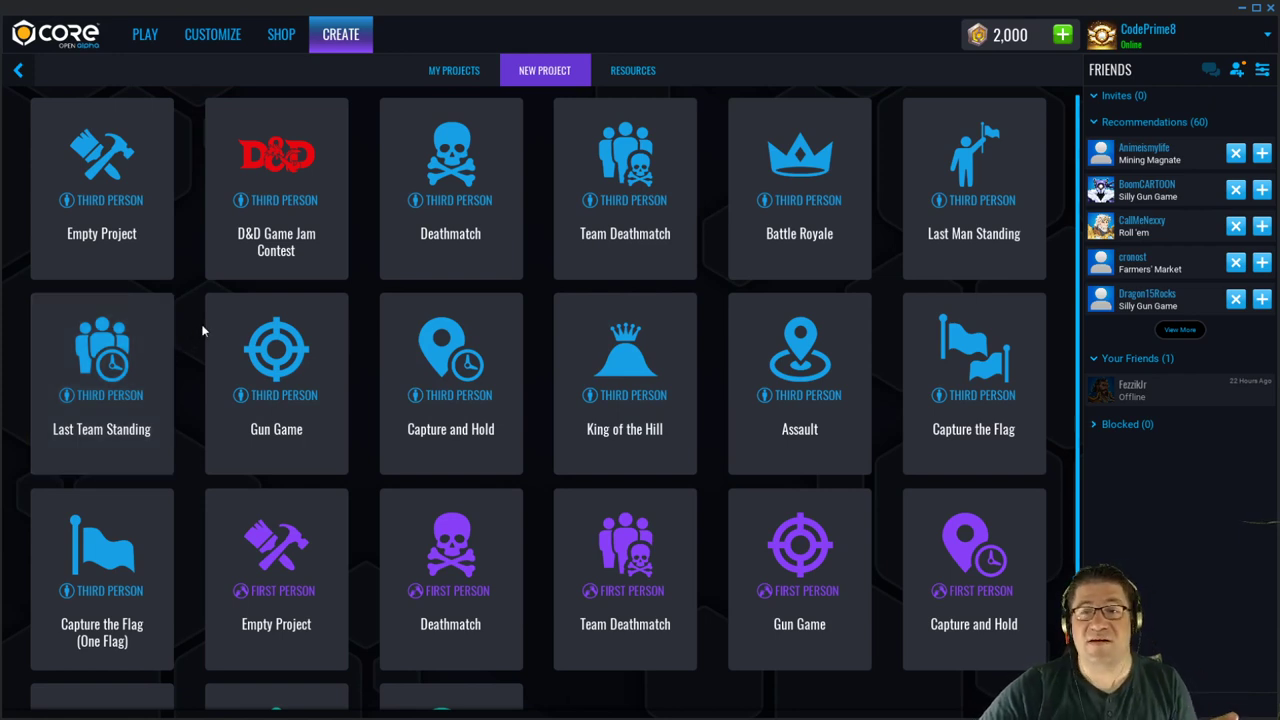
scroll(585, 370, down, 2)
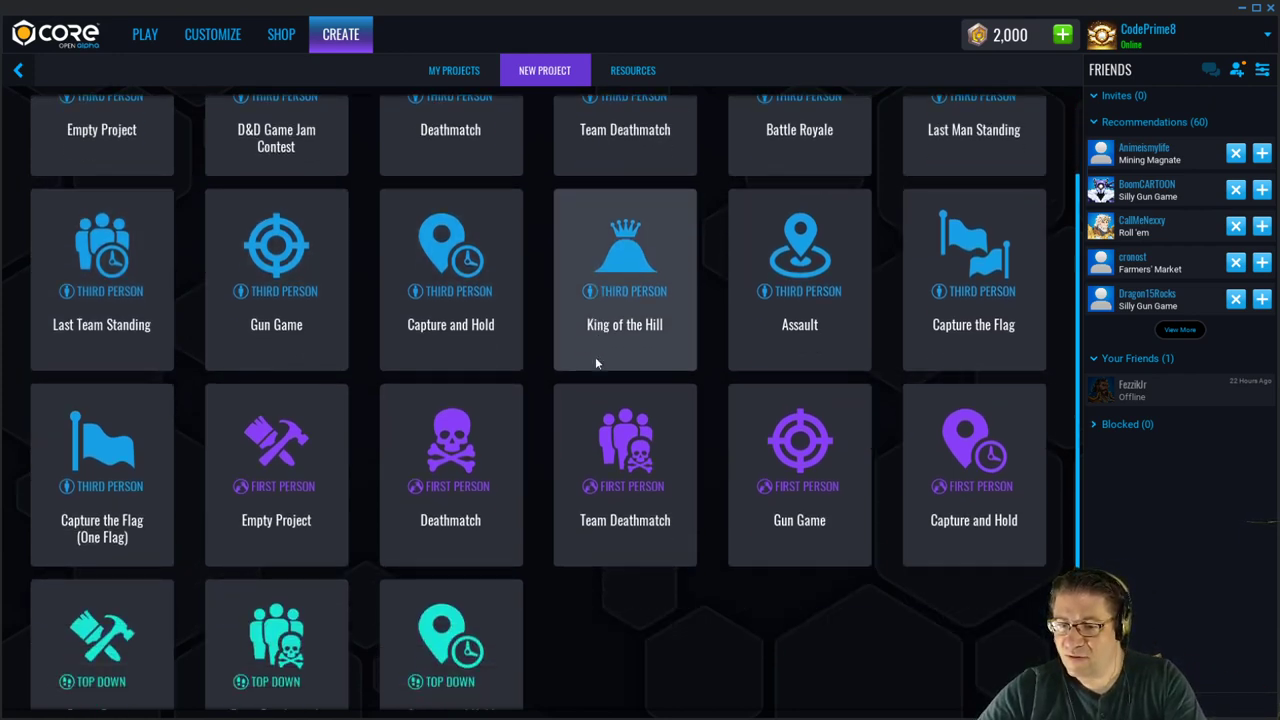
scroll(534, 386, up, 1)
scroll(534, 386, up, 2)
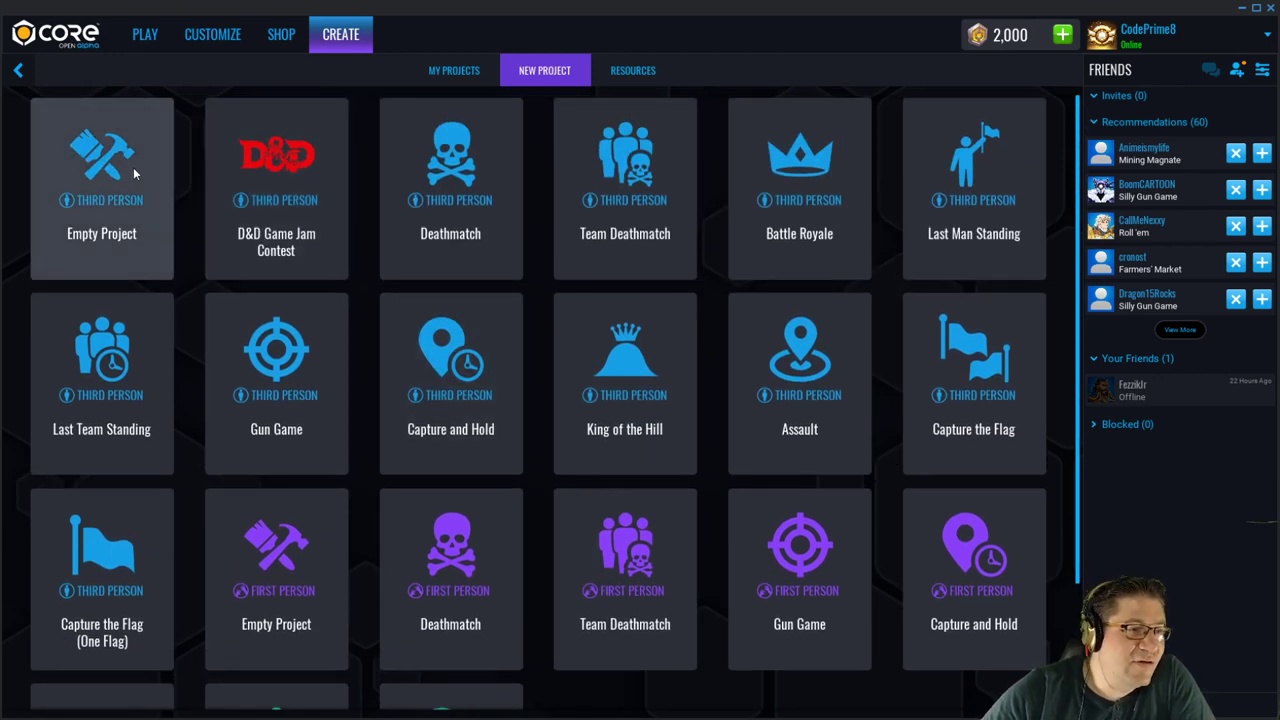
click(286, 150)
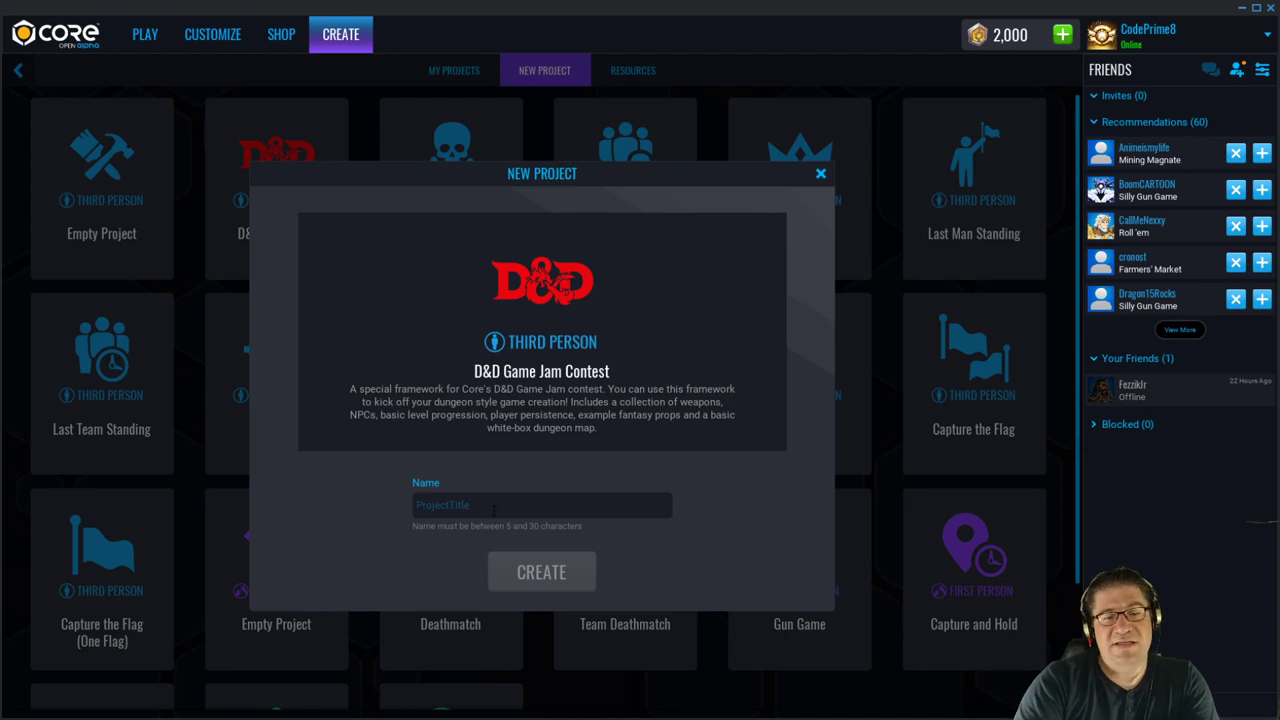
text(Codes Lair)
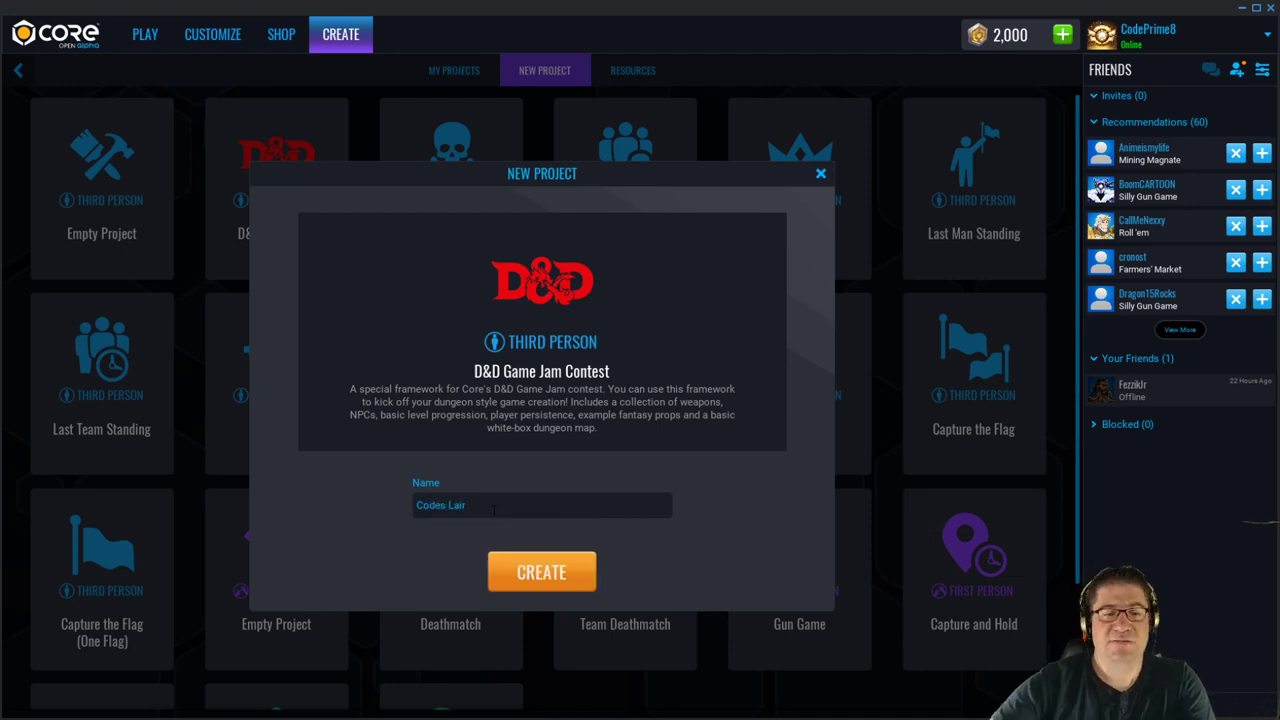
click(535, 574)
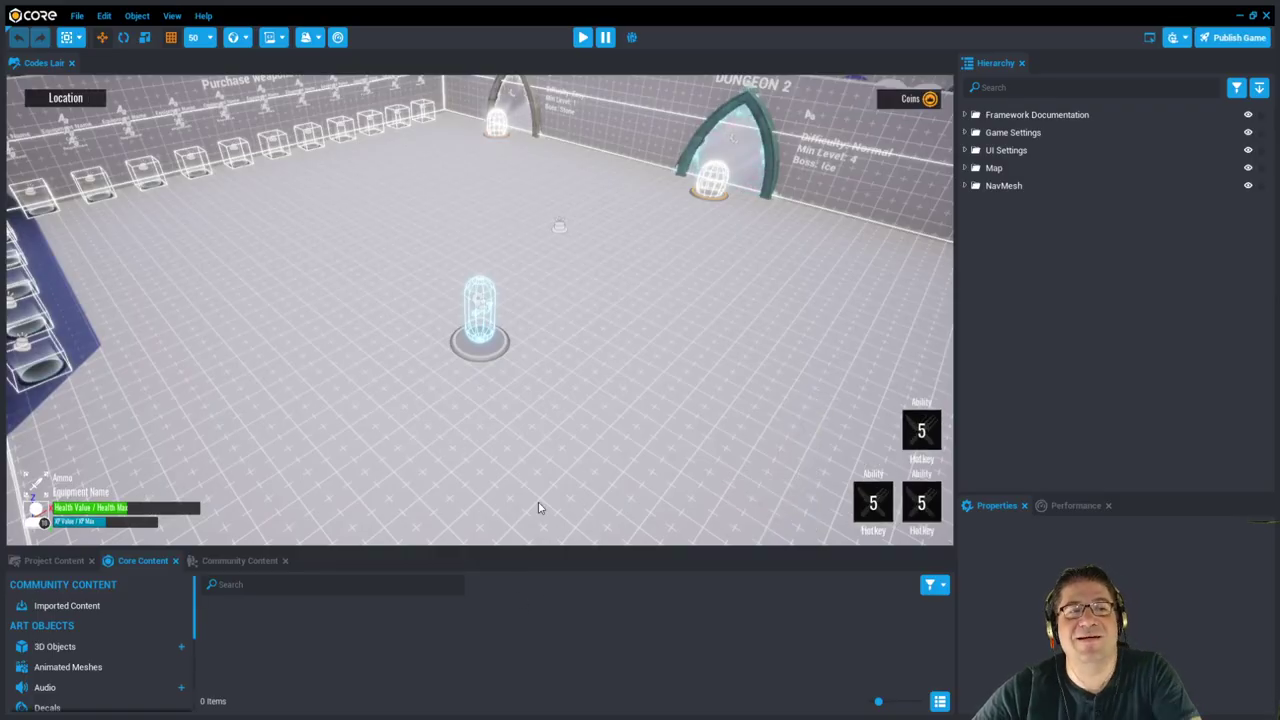
- Start a preview of the game and run the character across the lobby to the weapons shop
right_drag(636, 329, 207, 234)
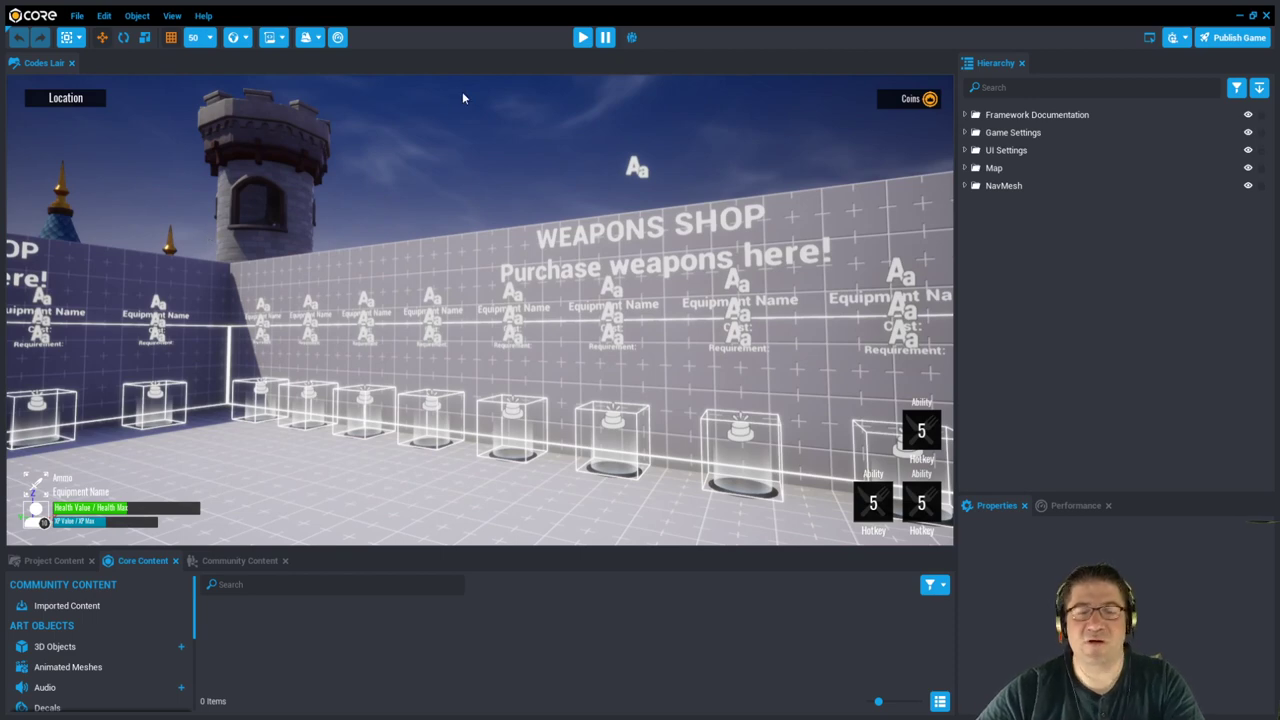
key(=)
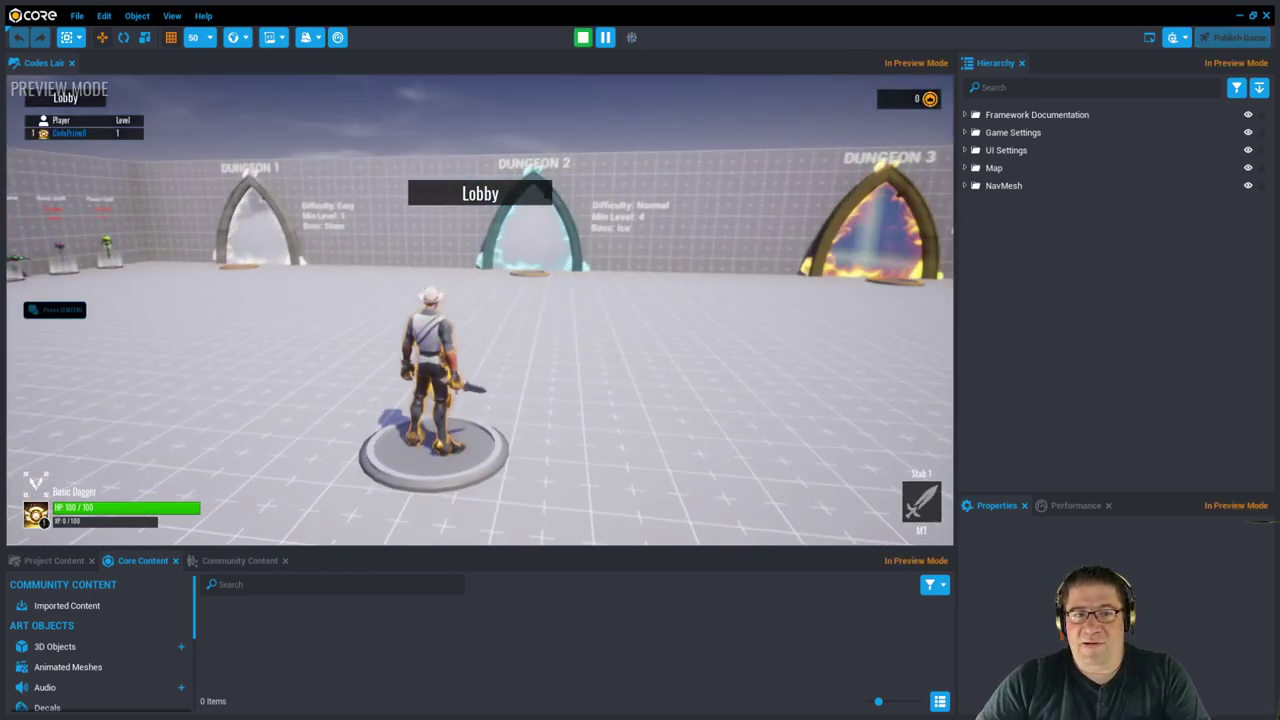
key(w)
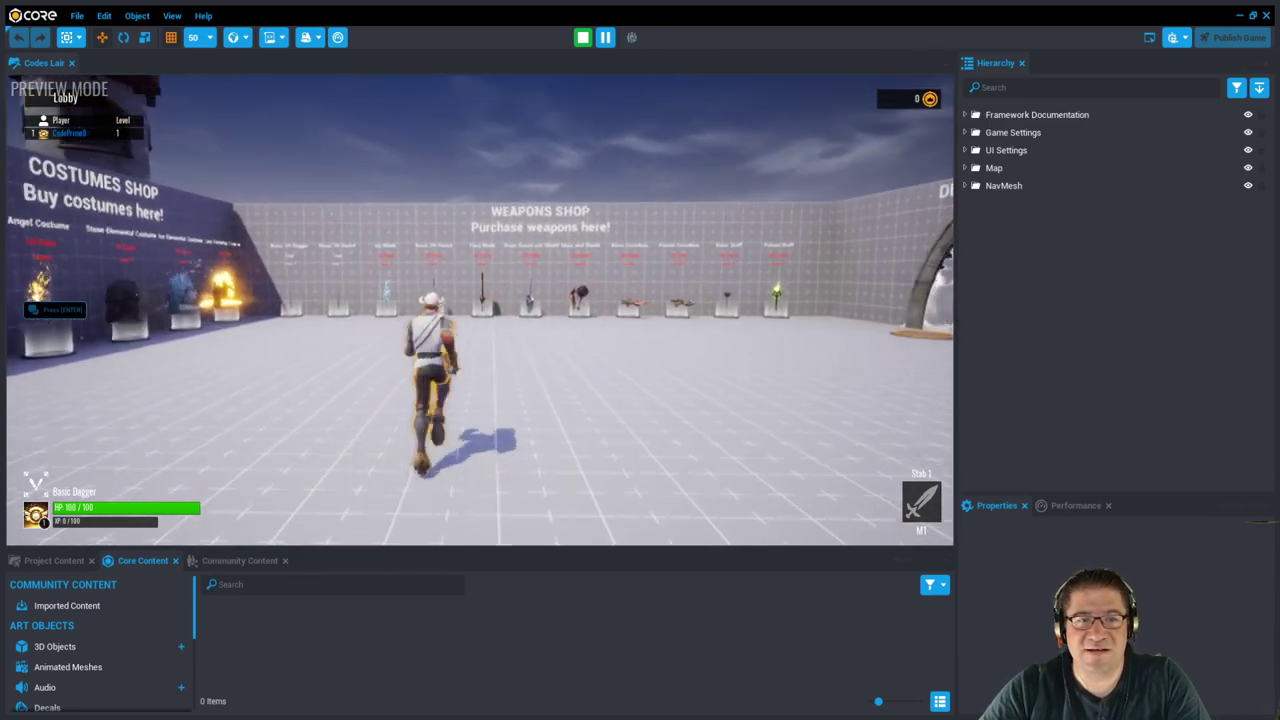
key(w)
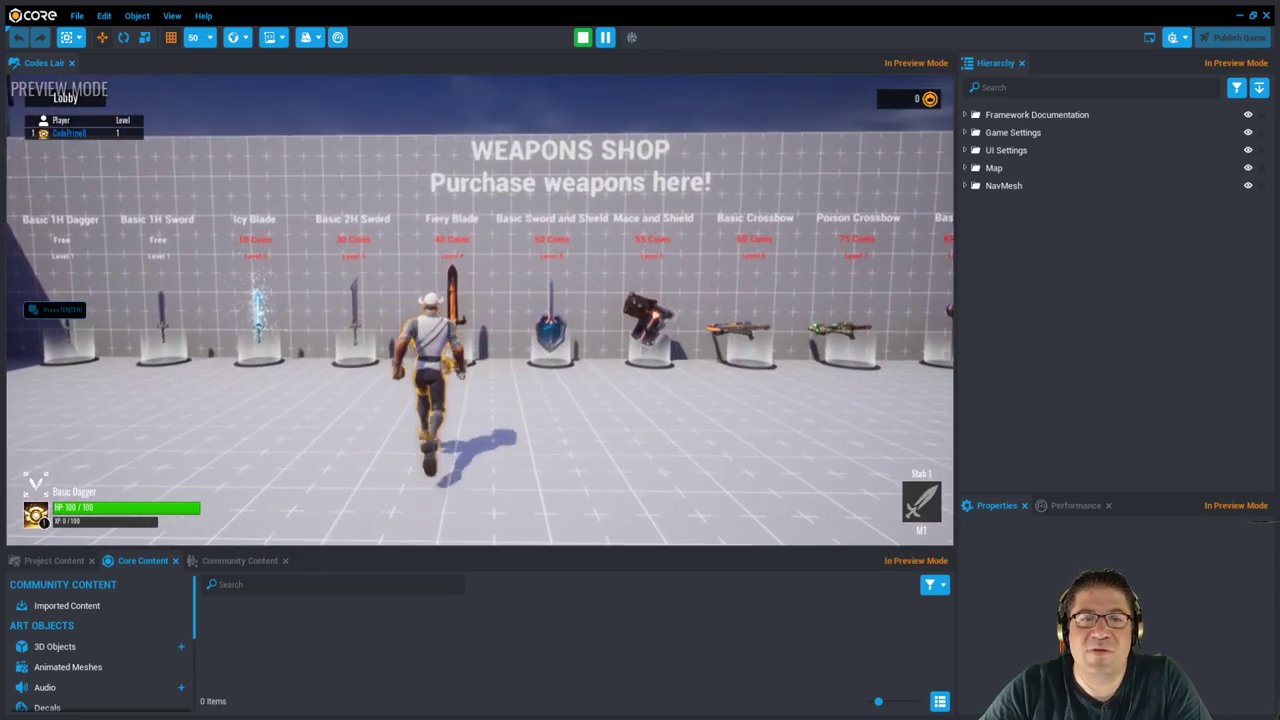
key(w)
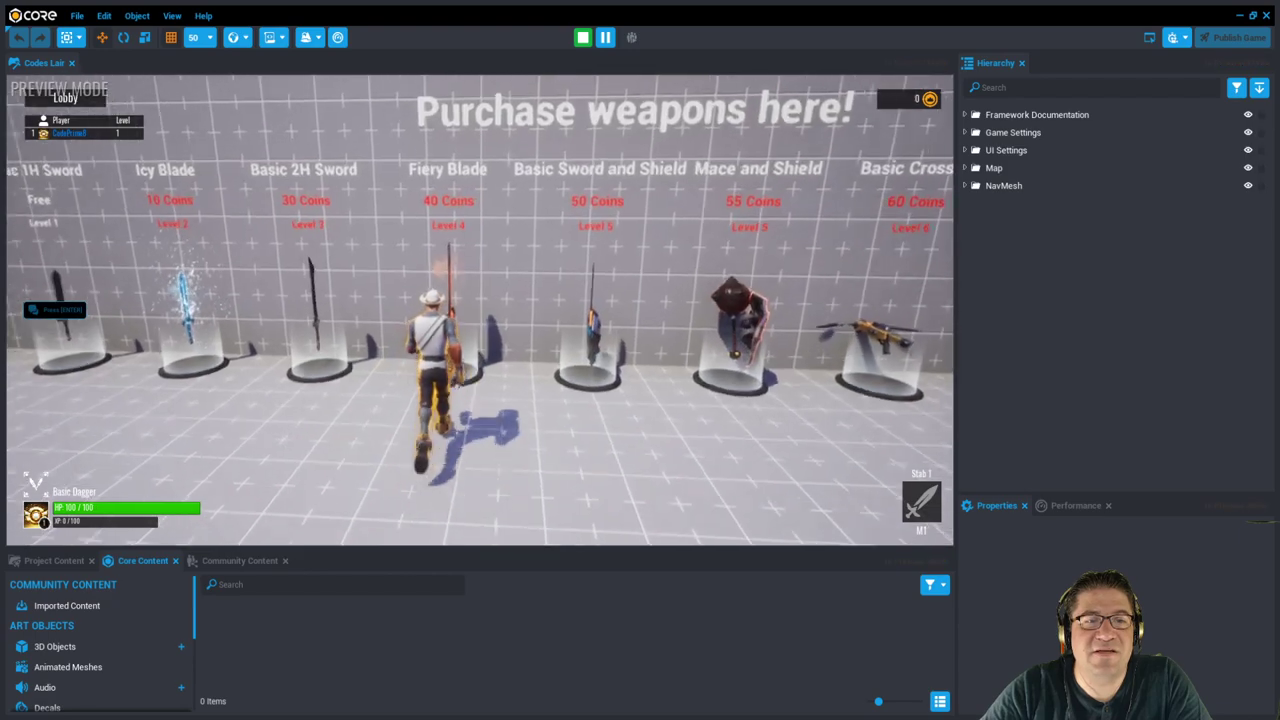
- Walk along the weapon displays to the costumes shop and examine the elemental costumes for sale
key(a)
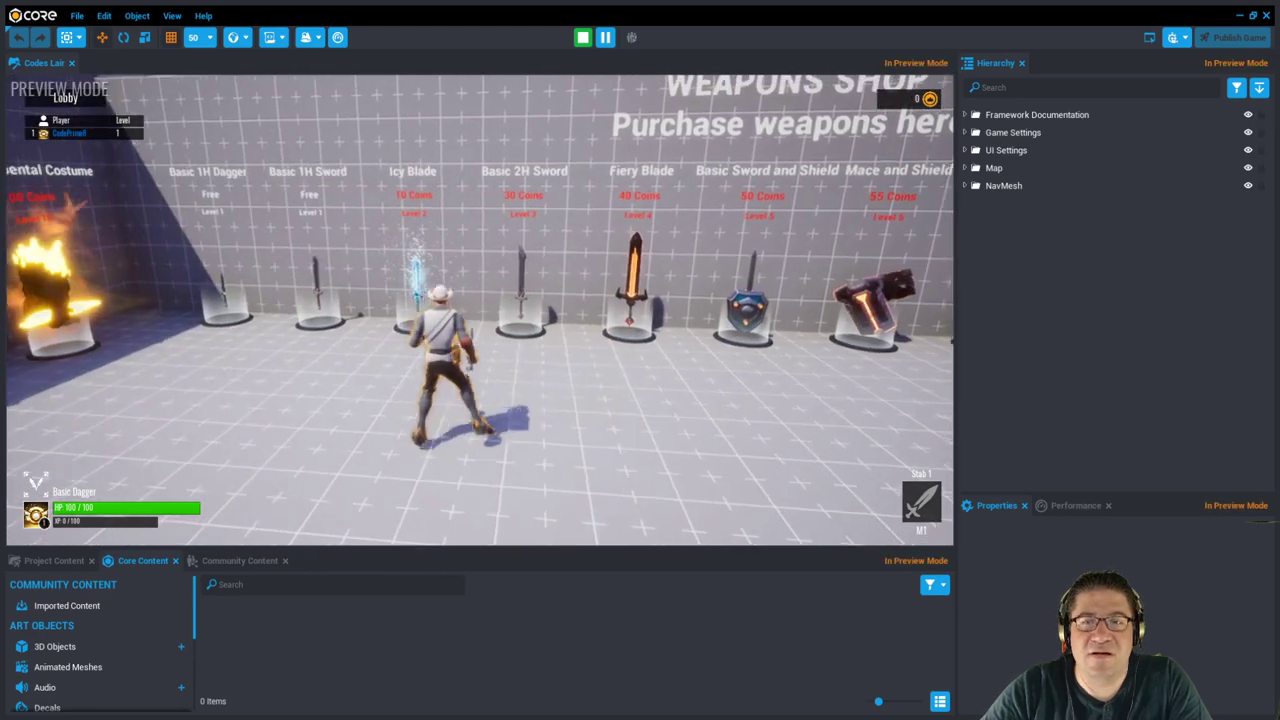
key(w)
key(w)
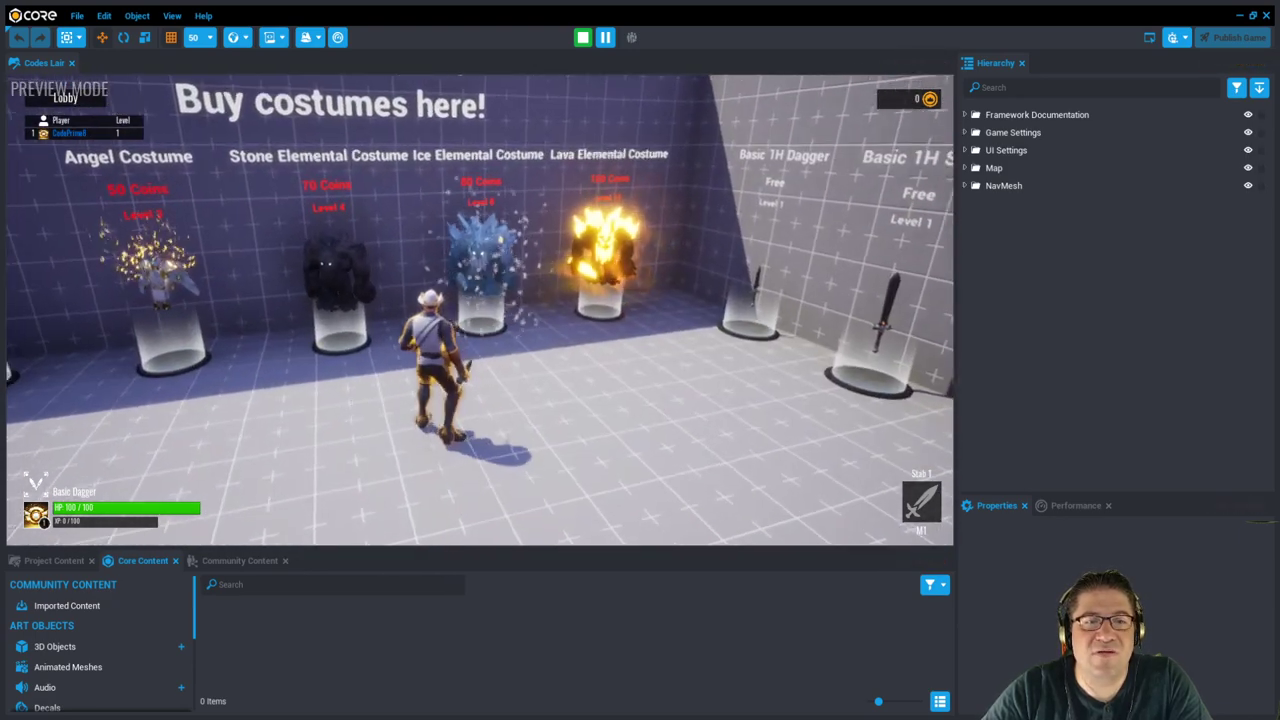
key(a)
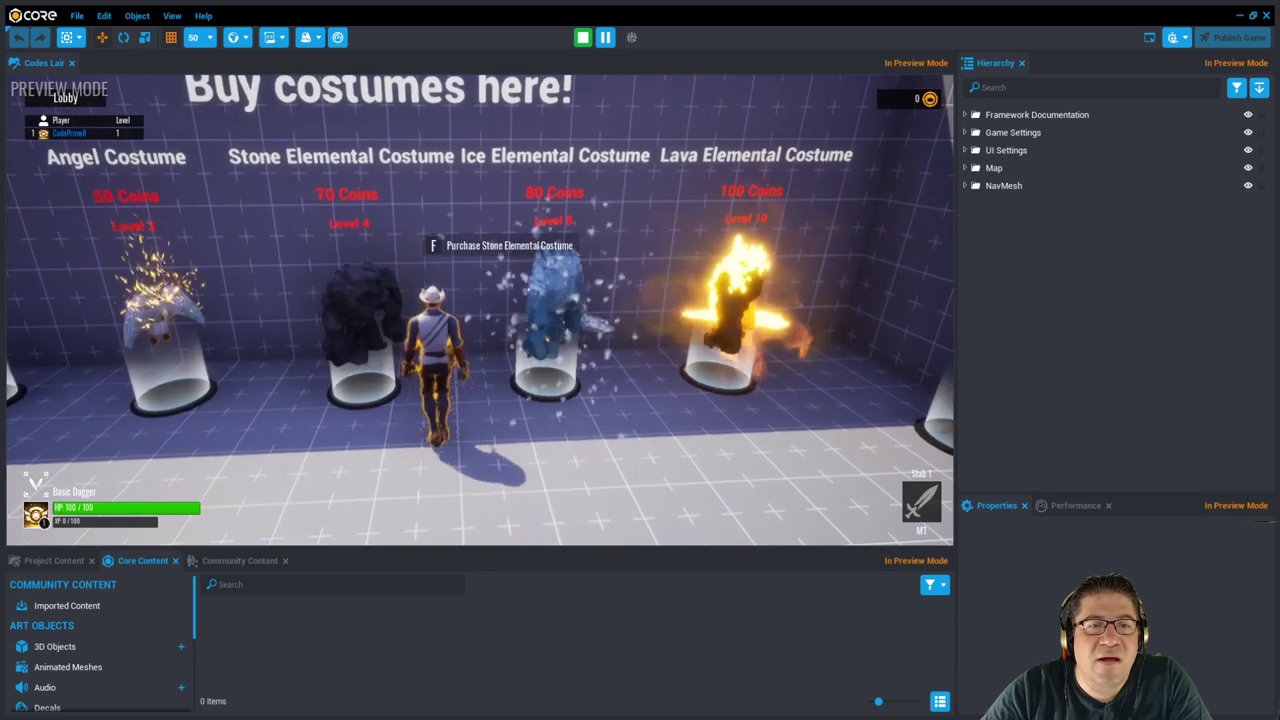
- Walk into the Corehaven Hallway, read the sign about the D&D Game Jam hub world and try the portal
key(a)
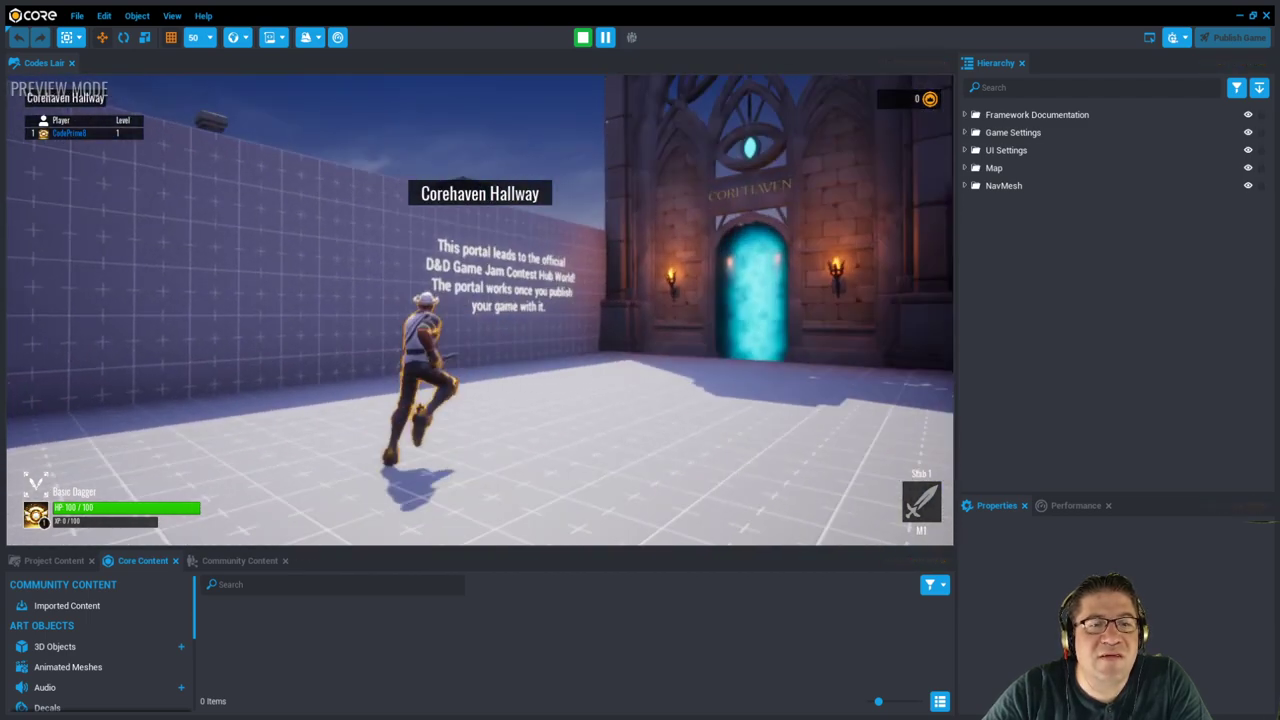
key(w)
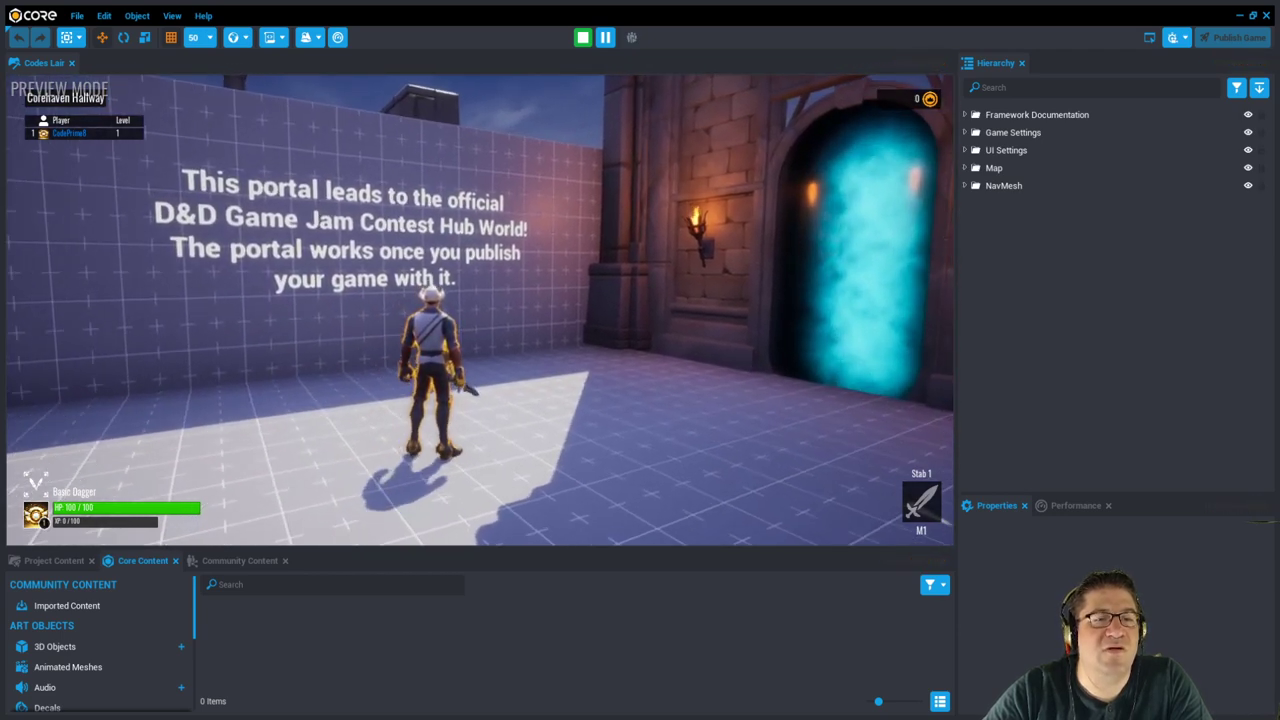
key(w)
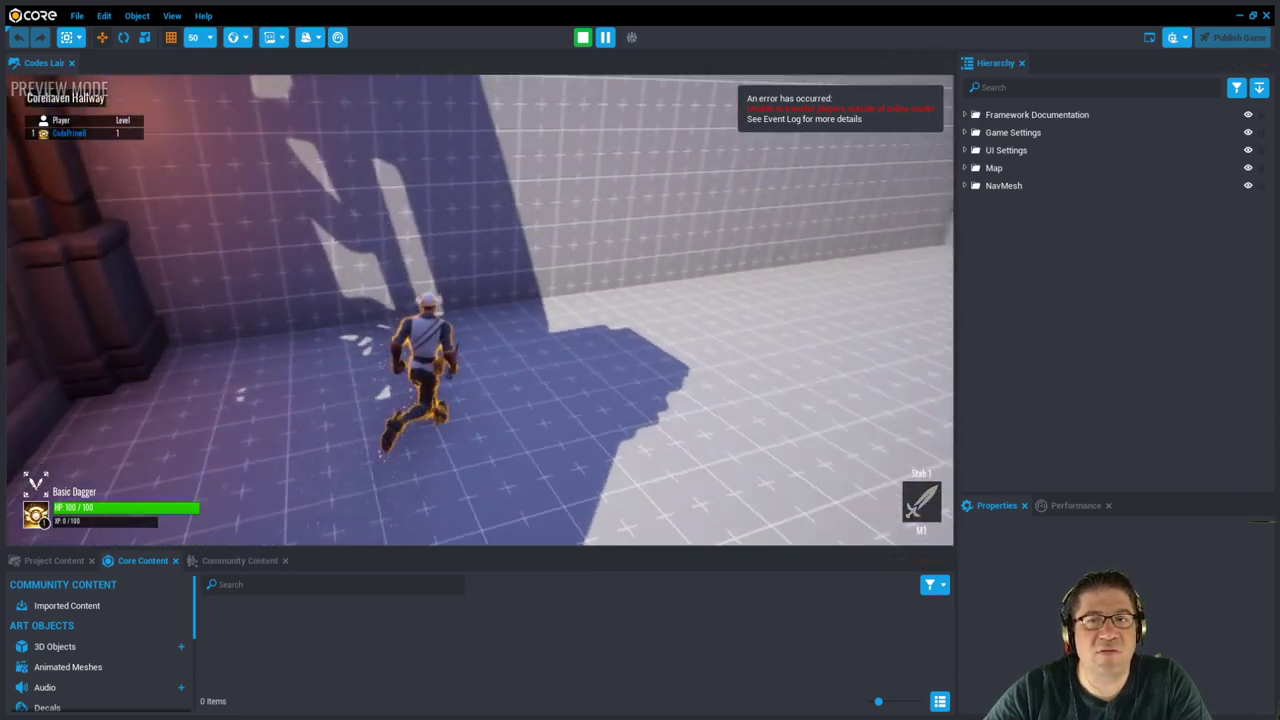
- Return to the lobby and examine the example fantasy props along the wall, from the treasure chests to the potion table
key(w)
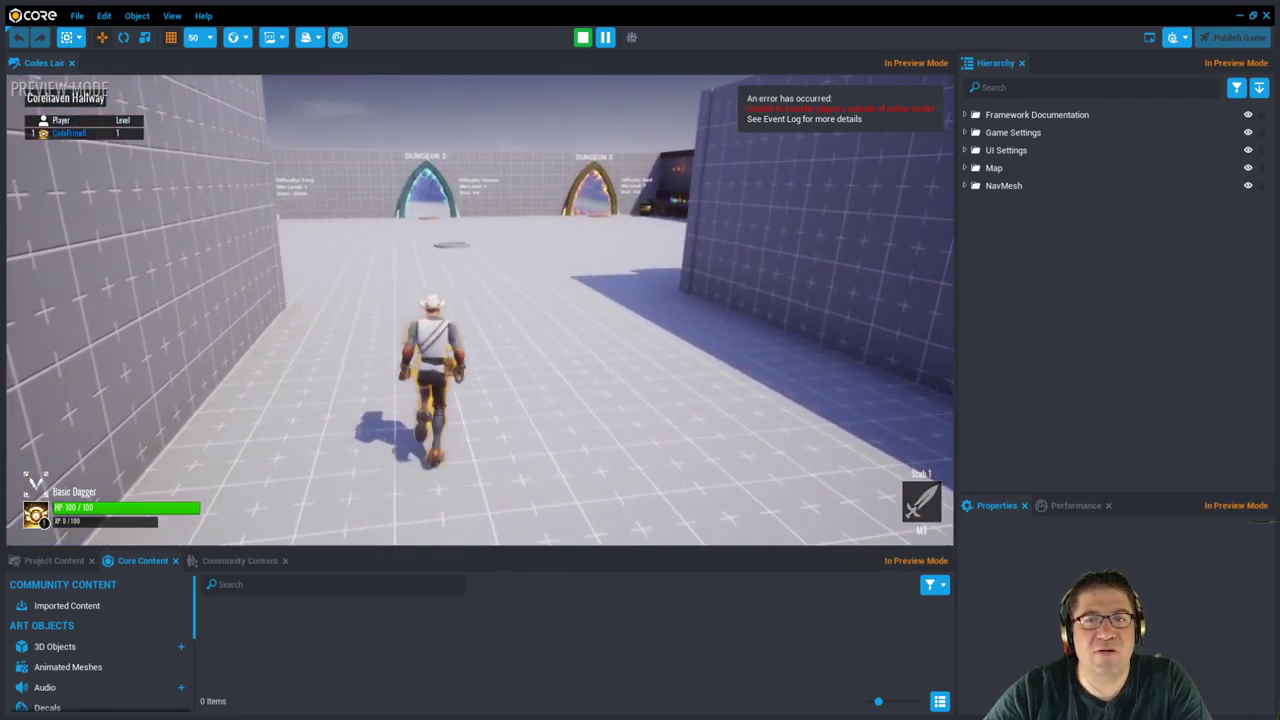
key(w)
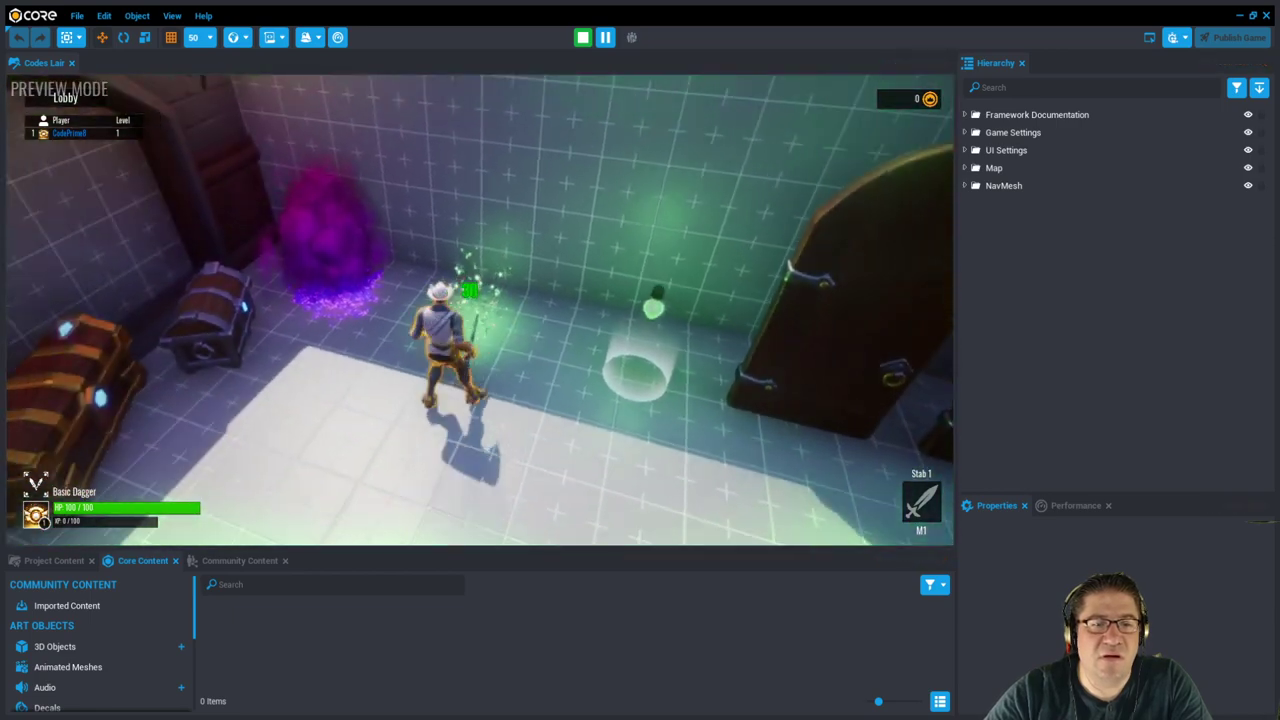
key(a)
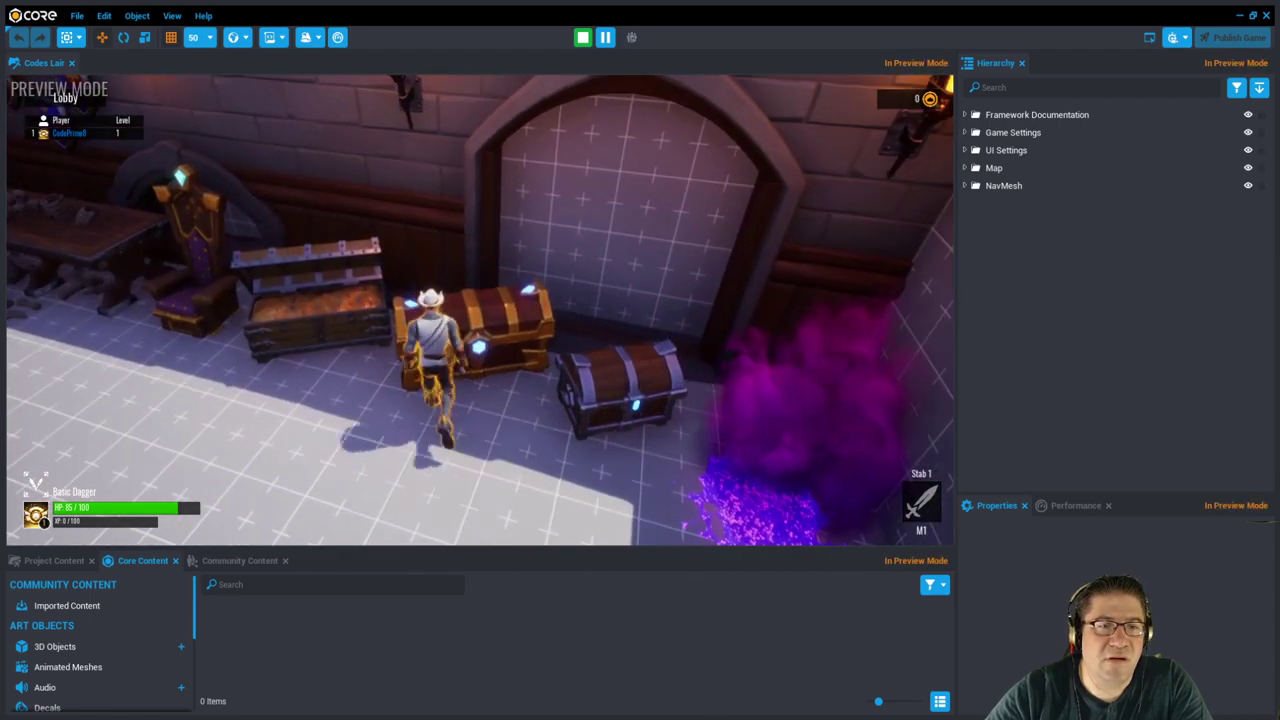
key(w)
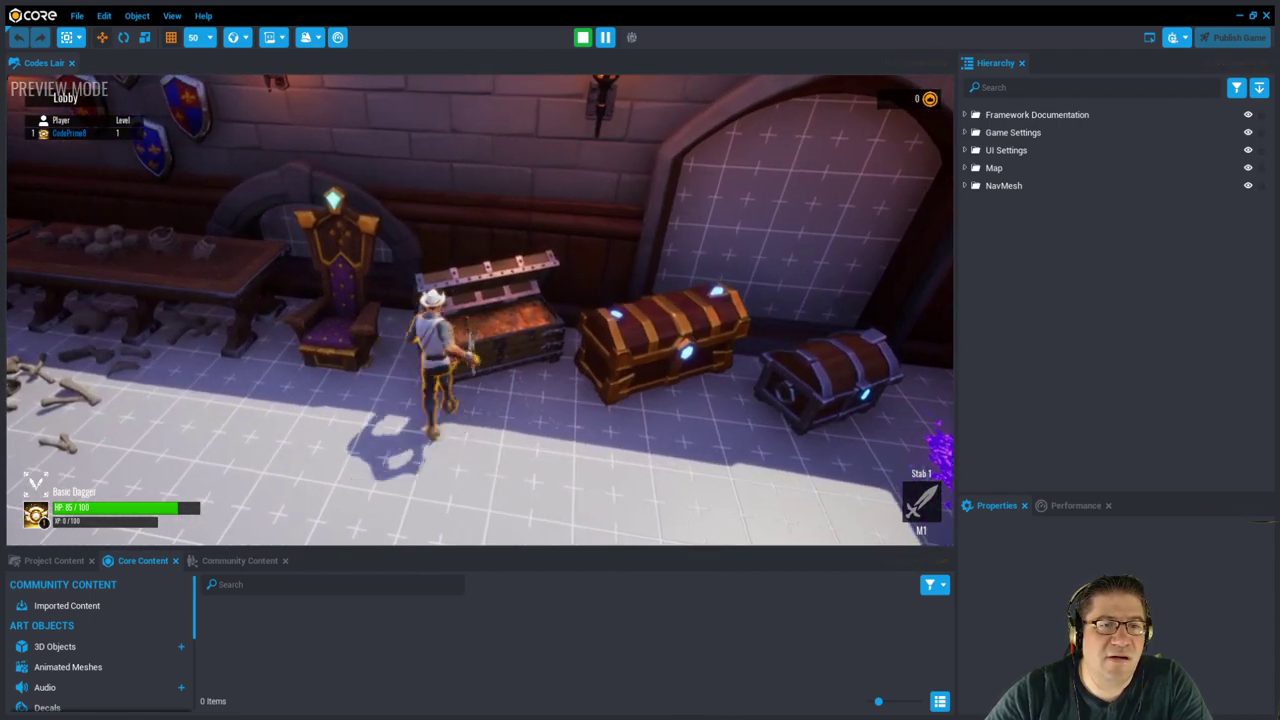
click(480, 310)
click(480, 310)
key(a)
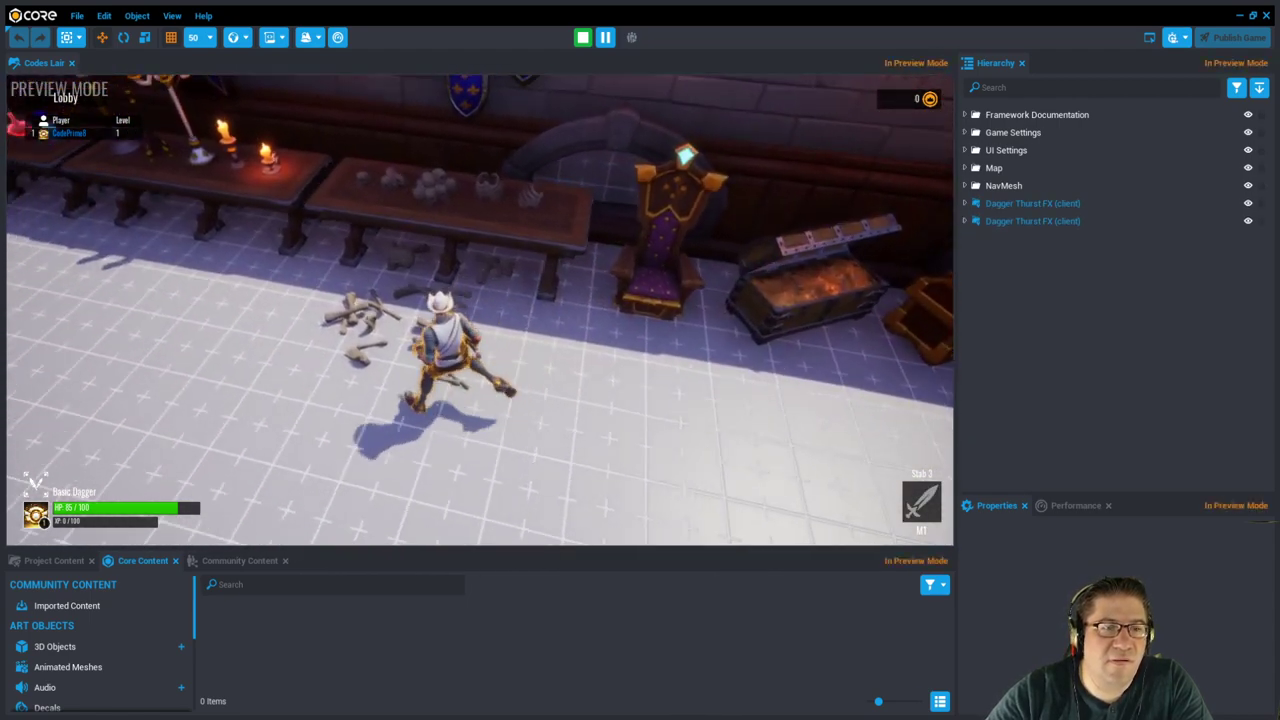
key(a)
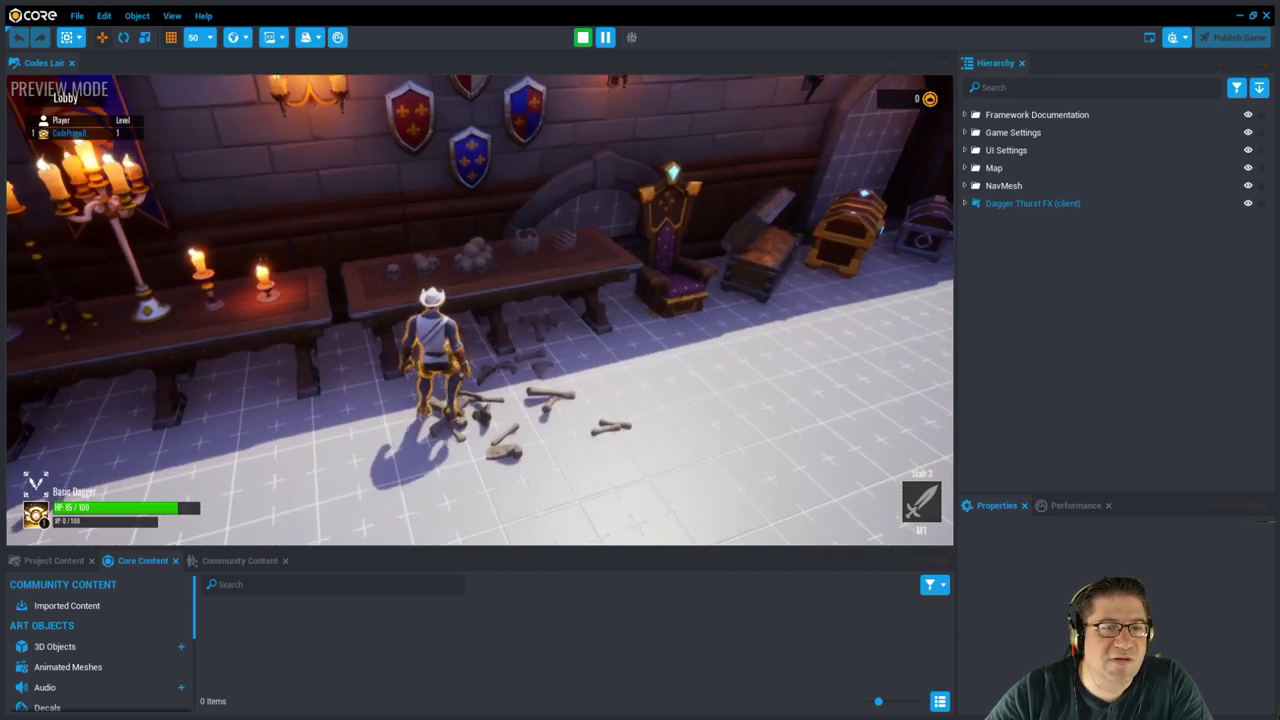
key(a)
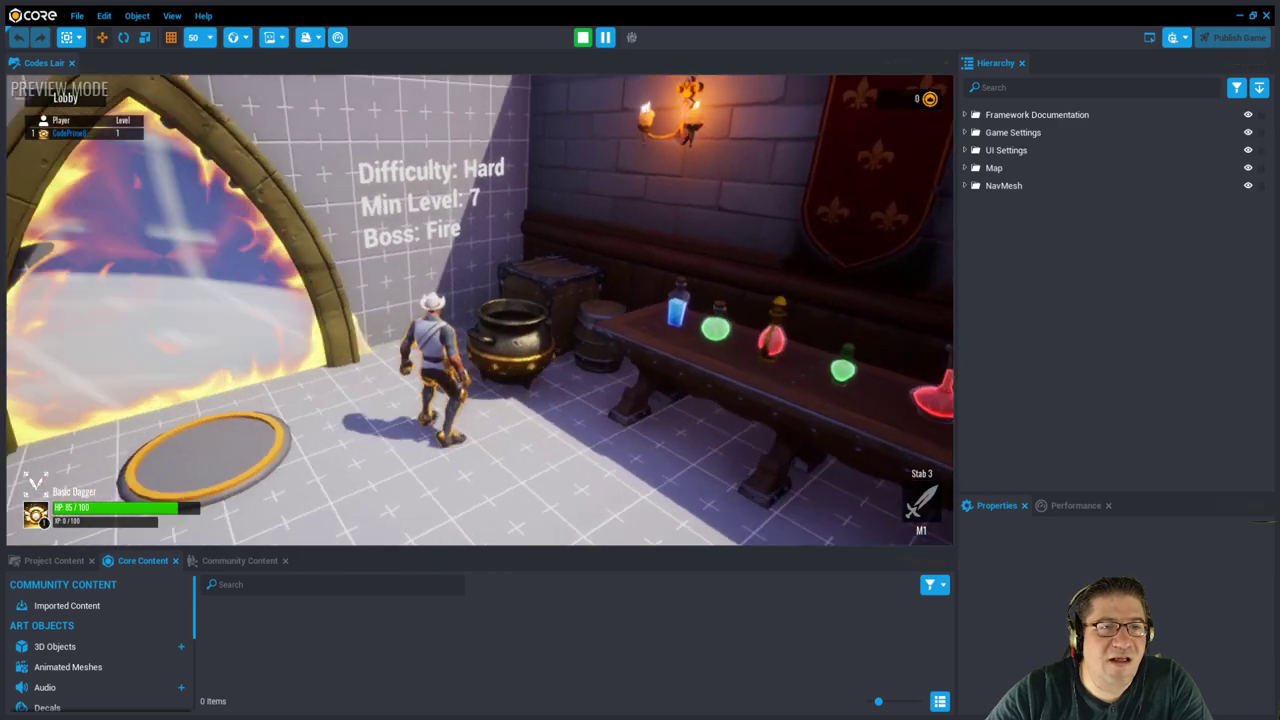
- Run past the dungeon portals back to the weapons shop and approach the Basic 1H Dagger display
key(s)
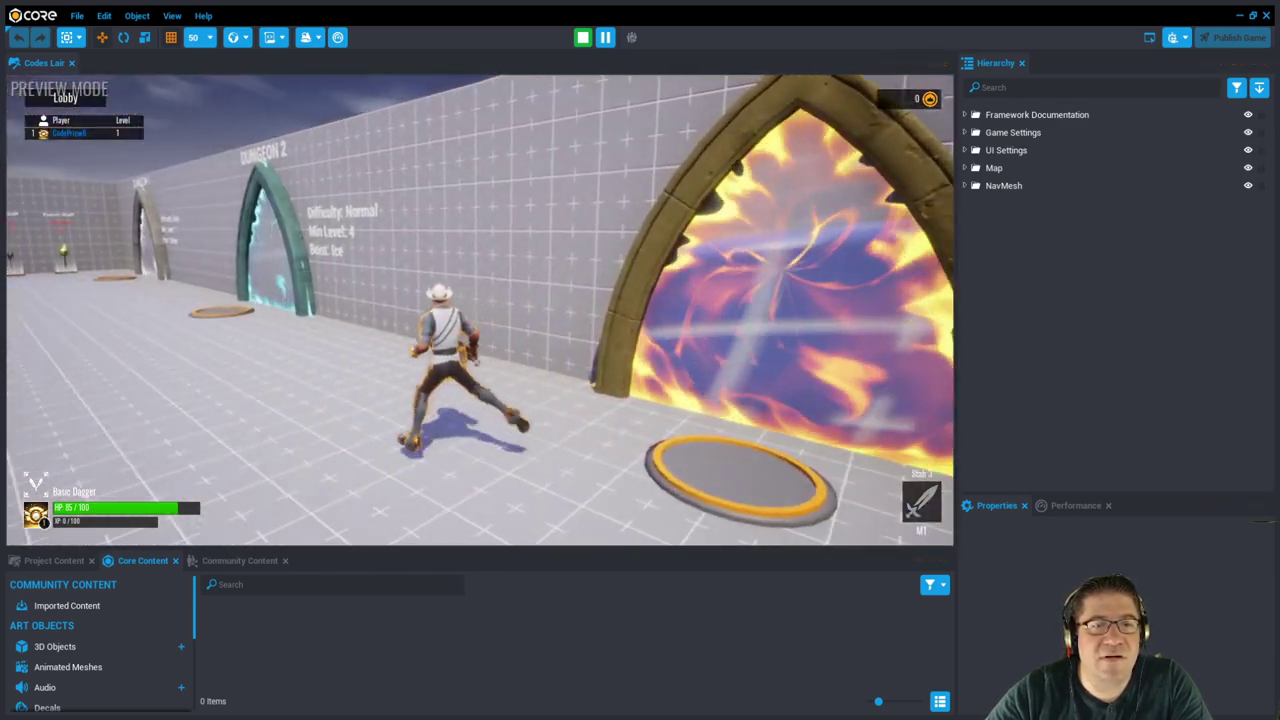
key(w)
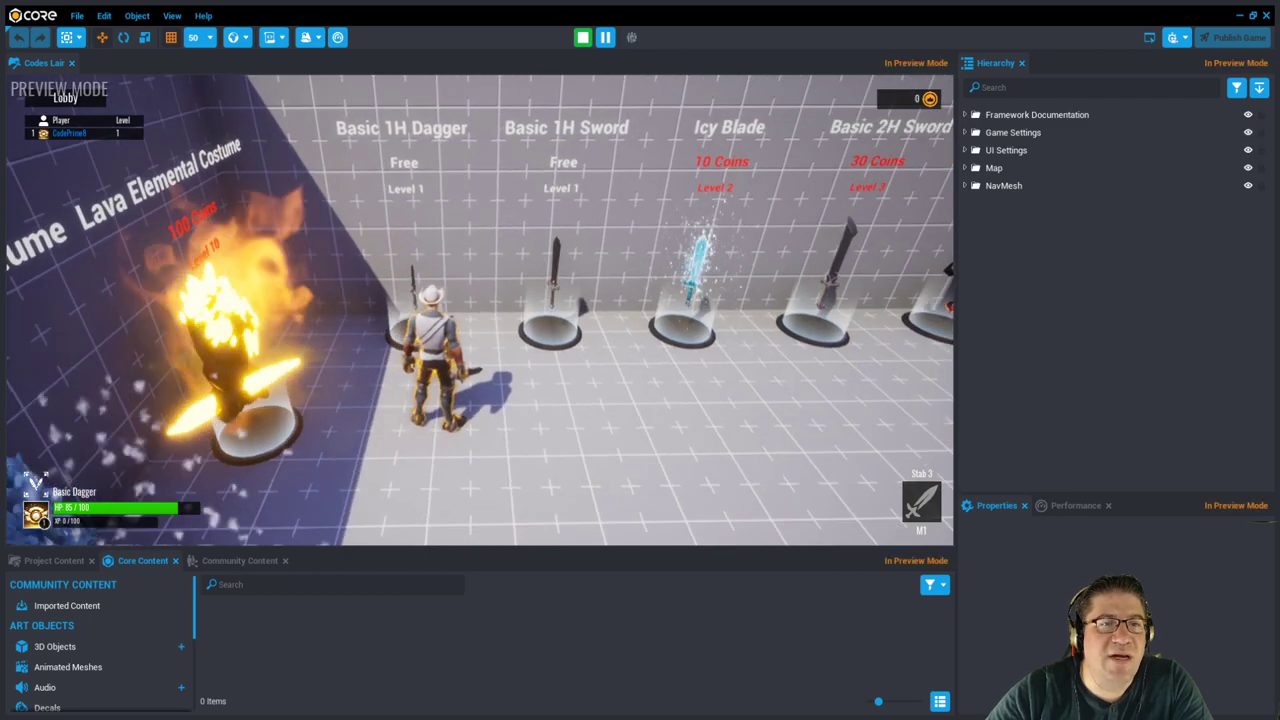
key(d)
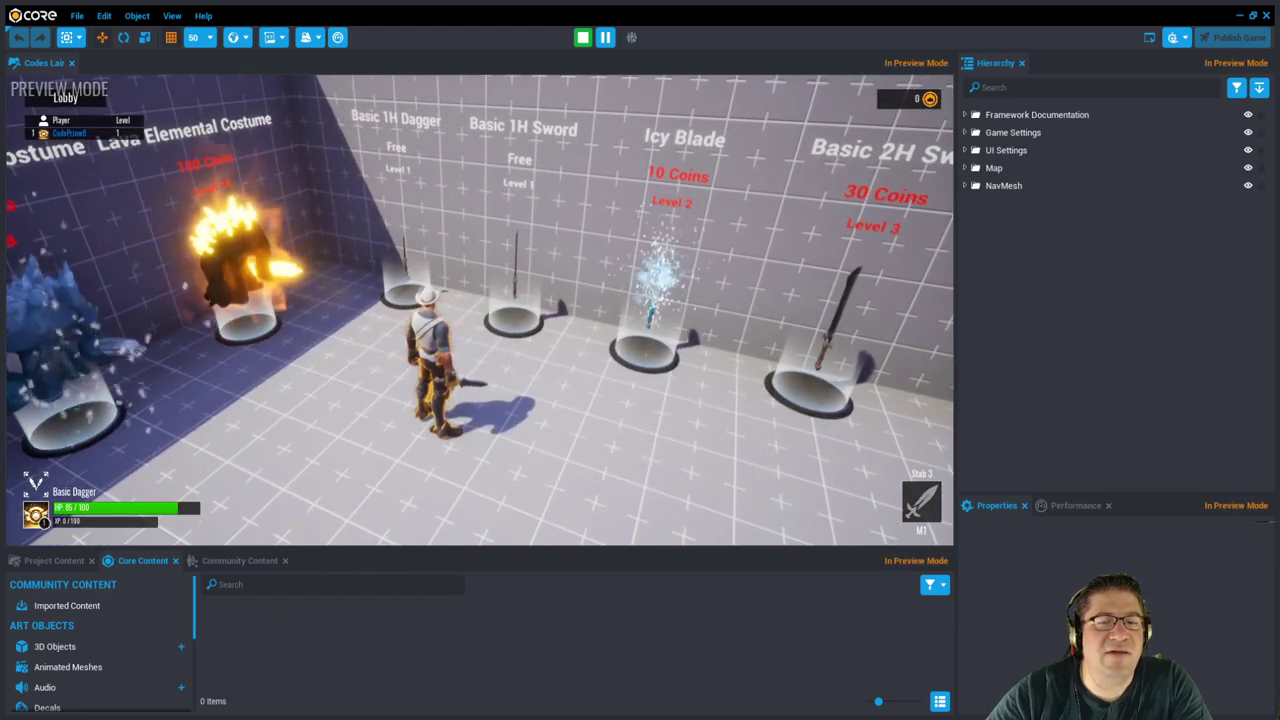
key(w)
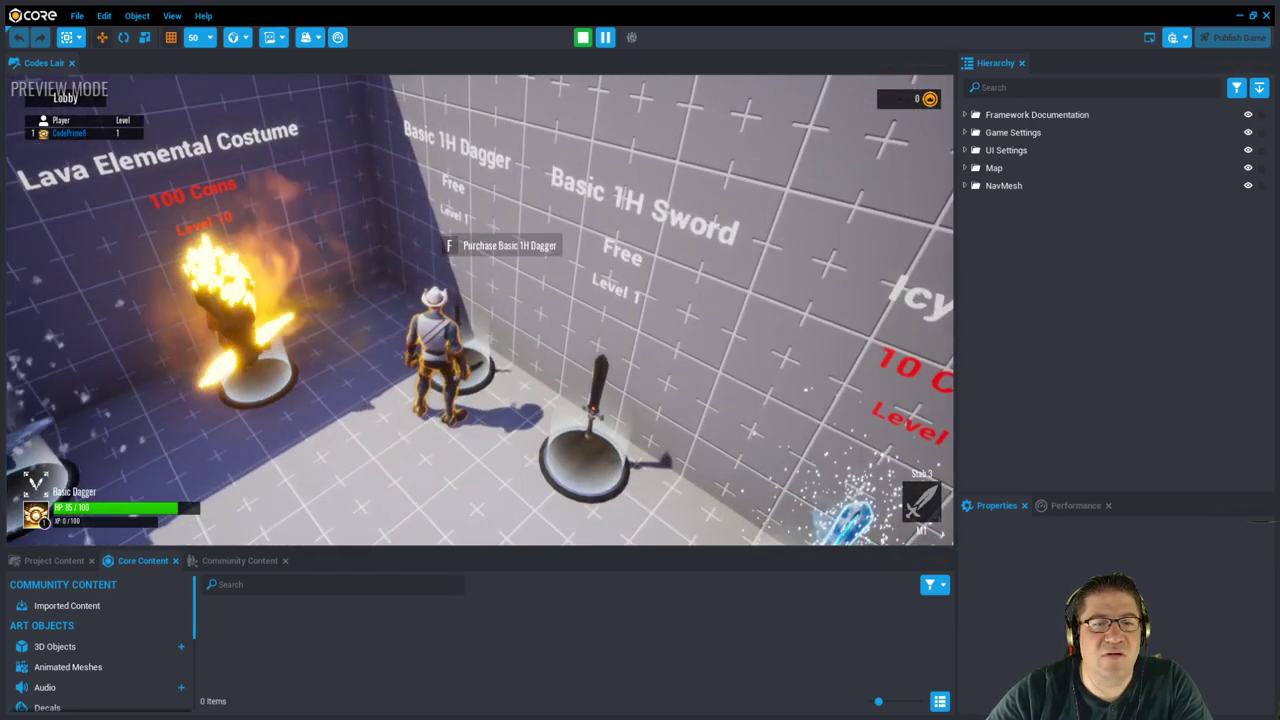
- Leave the shop area, walk onto the pad at the easy-difficulty portal and enter Dungeon 1
key(s)
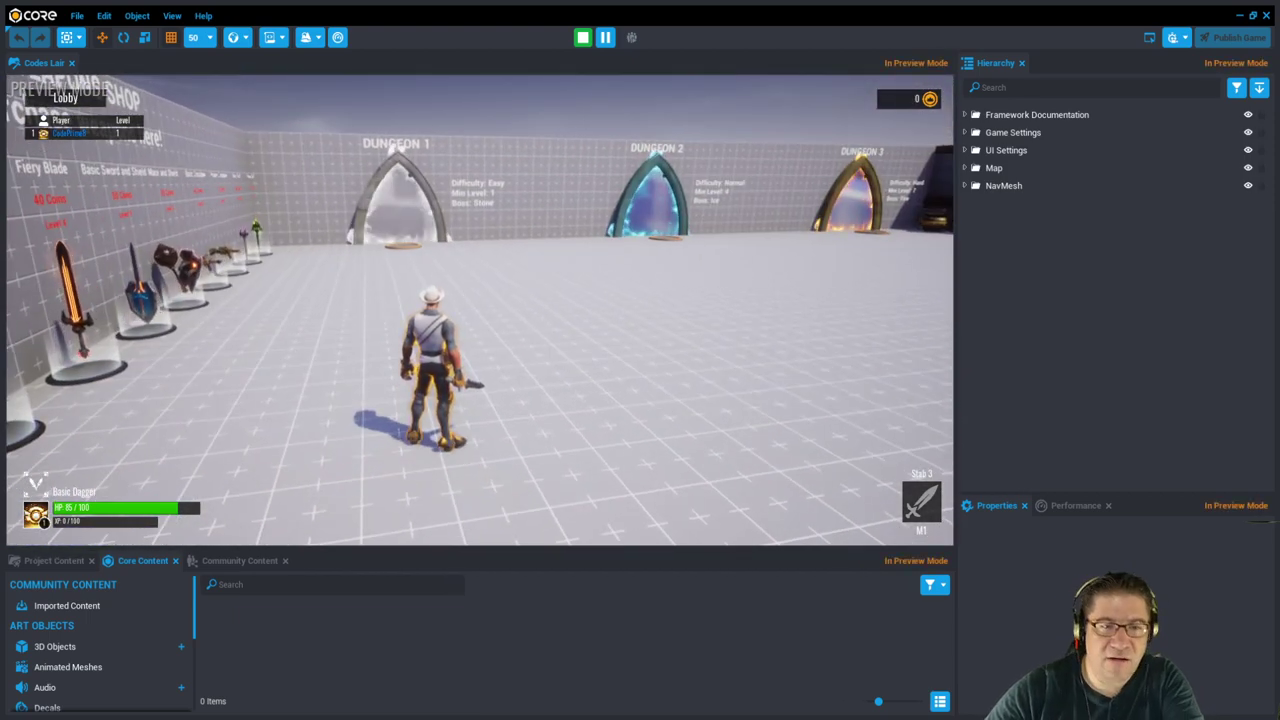
key(Tab)
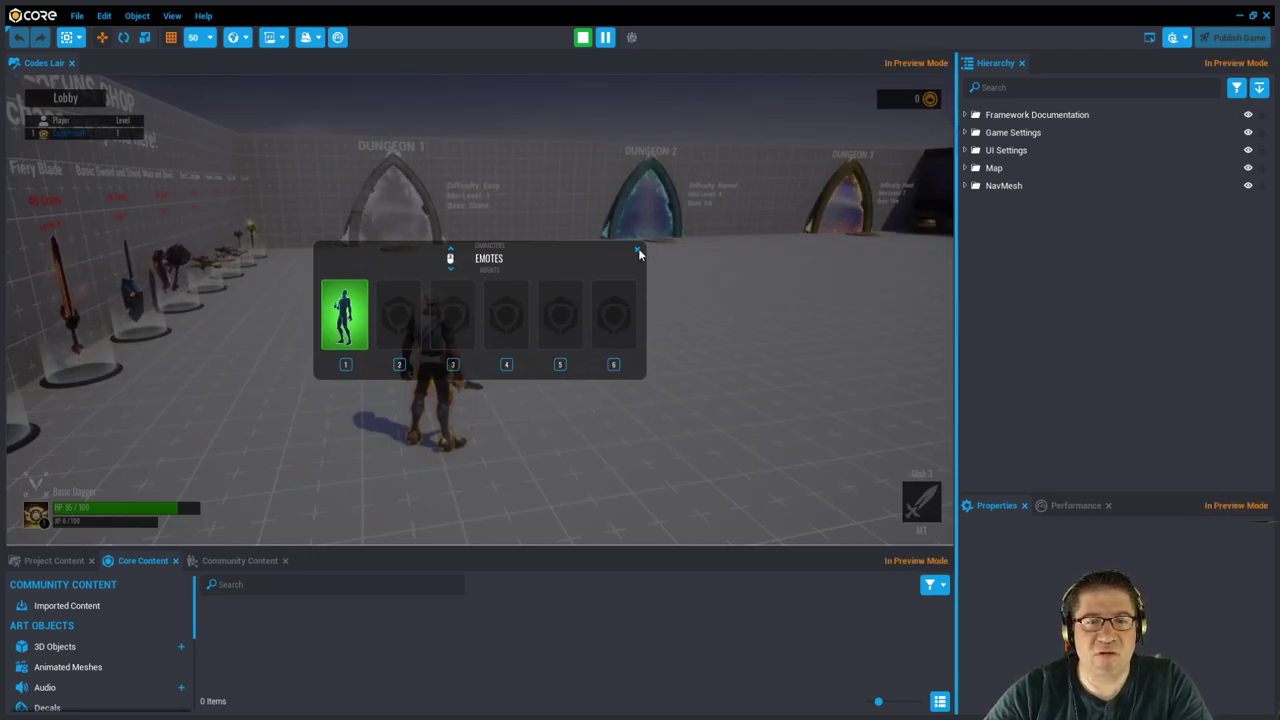
key(w)
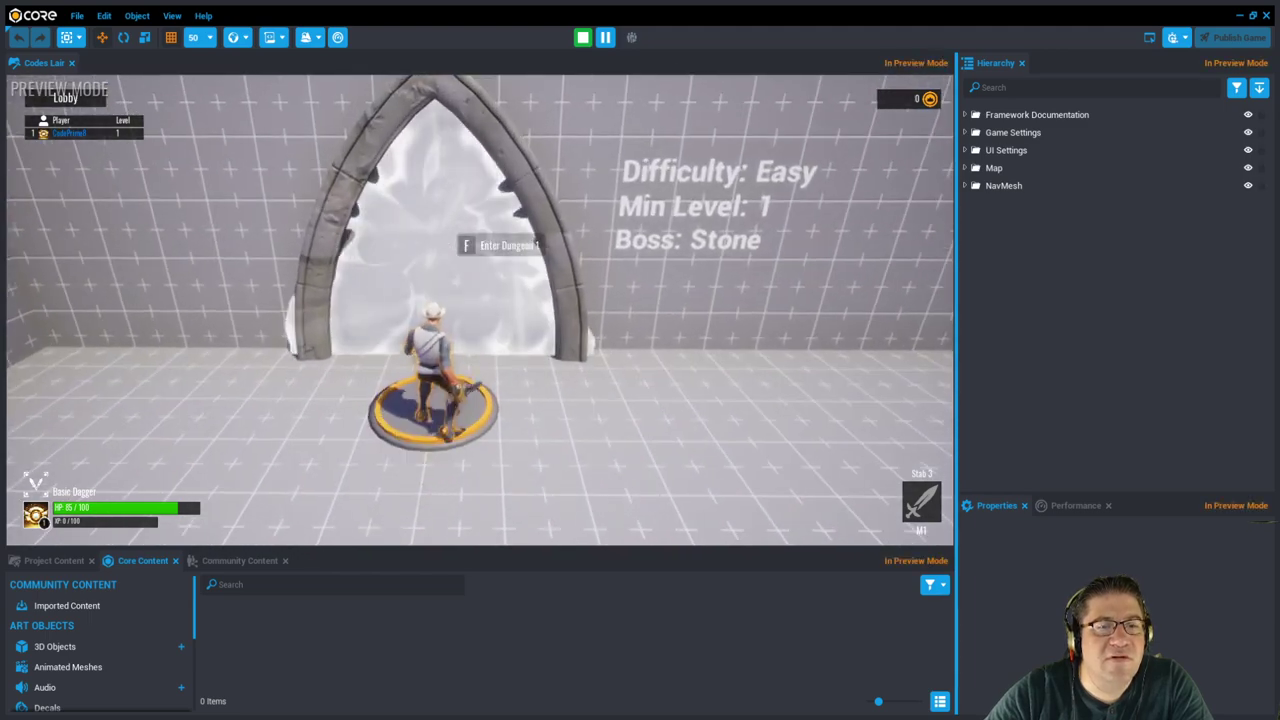
key(f)
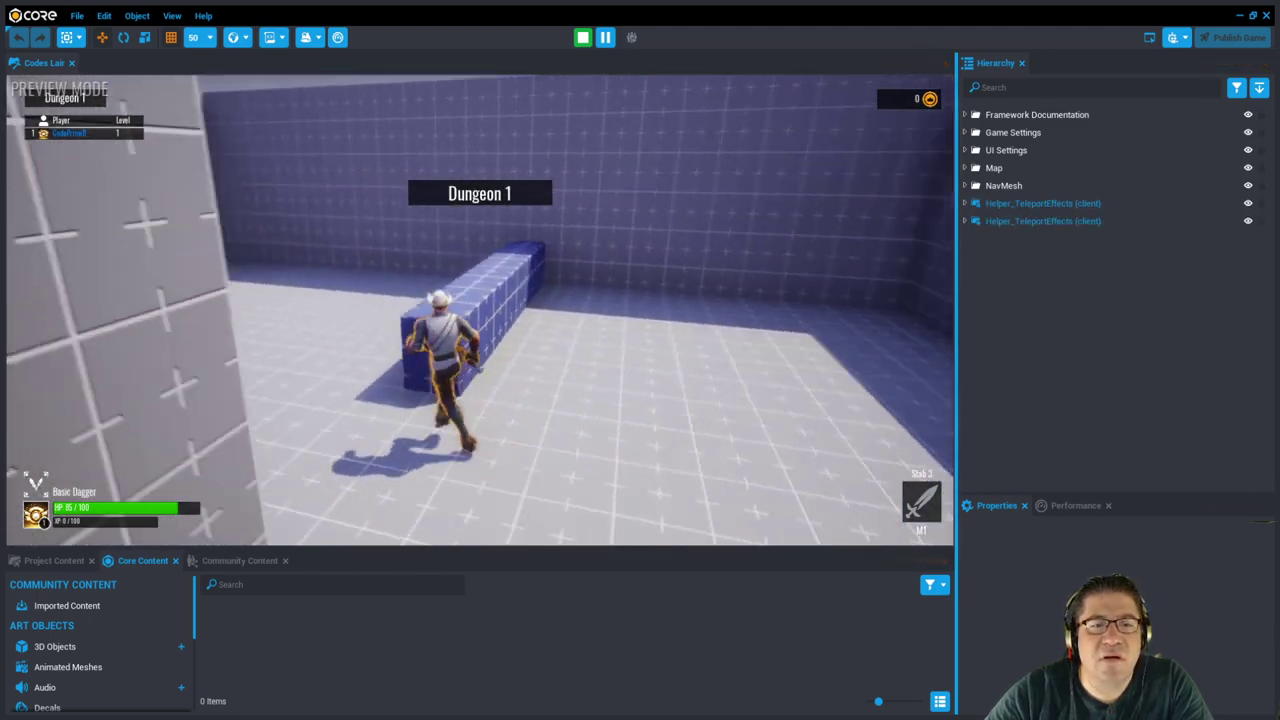
- Advance into Dungeon 1 and attack the Skeleton Swordsman with the Basic Dagger
key(w)
key(w)
click(480, 310)
click(480, 310)
key(w)
click(480, 310)
click(480, 310)
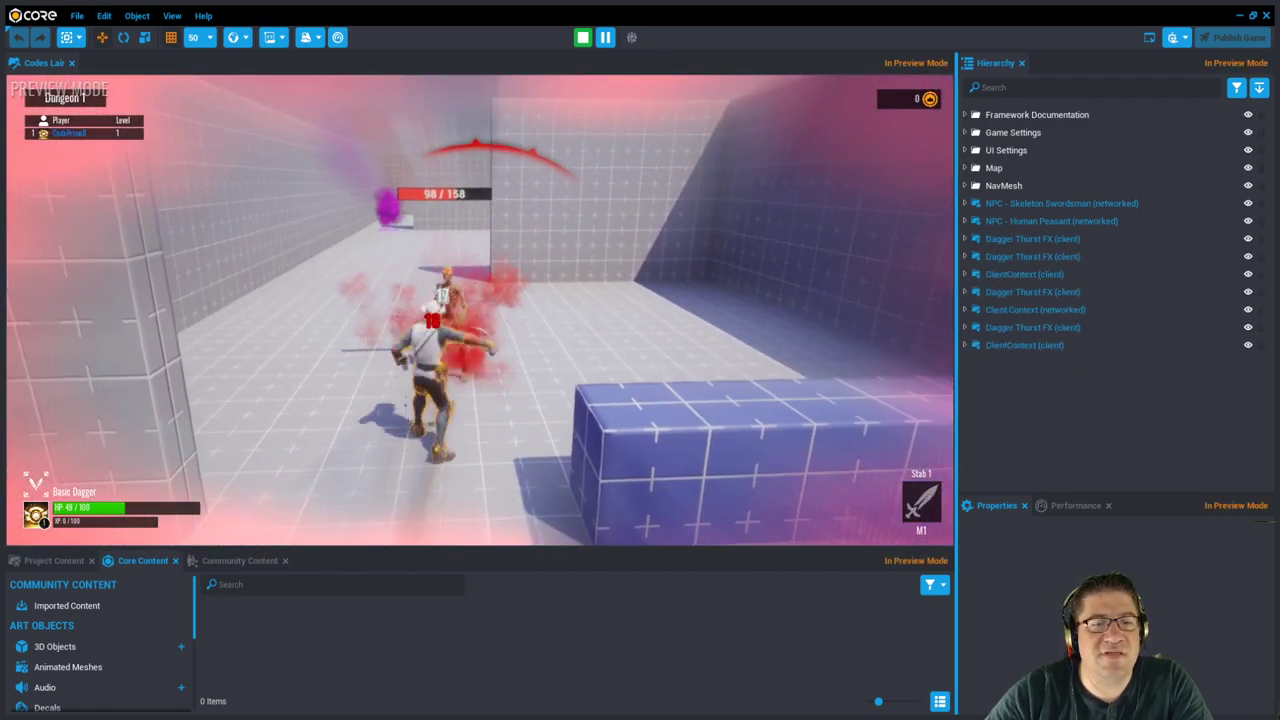
- Defeat the Skeleton Swordsman with repeated dagger stabs and collect the loot bag it drops
click(480, 310)
click(480, 310)
click(480, 310)
click(480, 310)
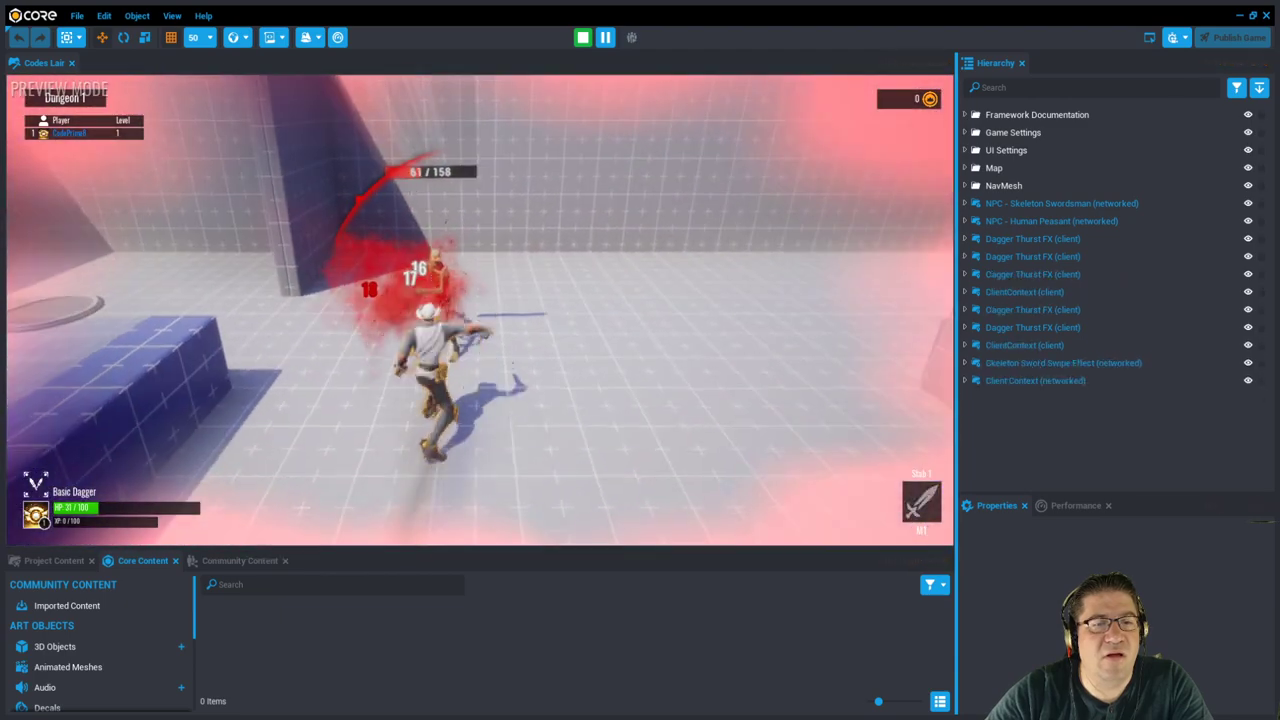
click(480, 310)
click(480, 310)
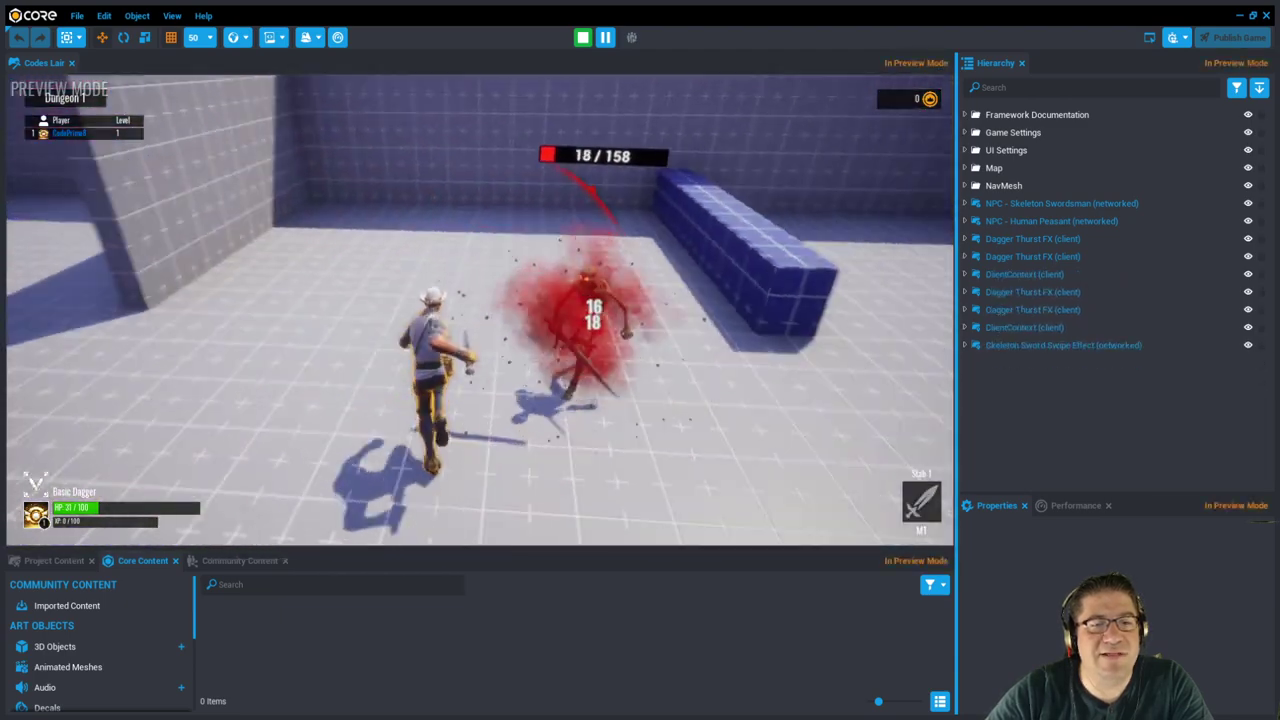
click(480, 310)
click(480, 310)
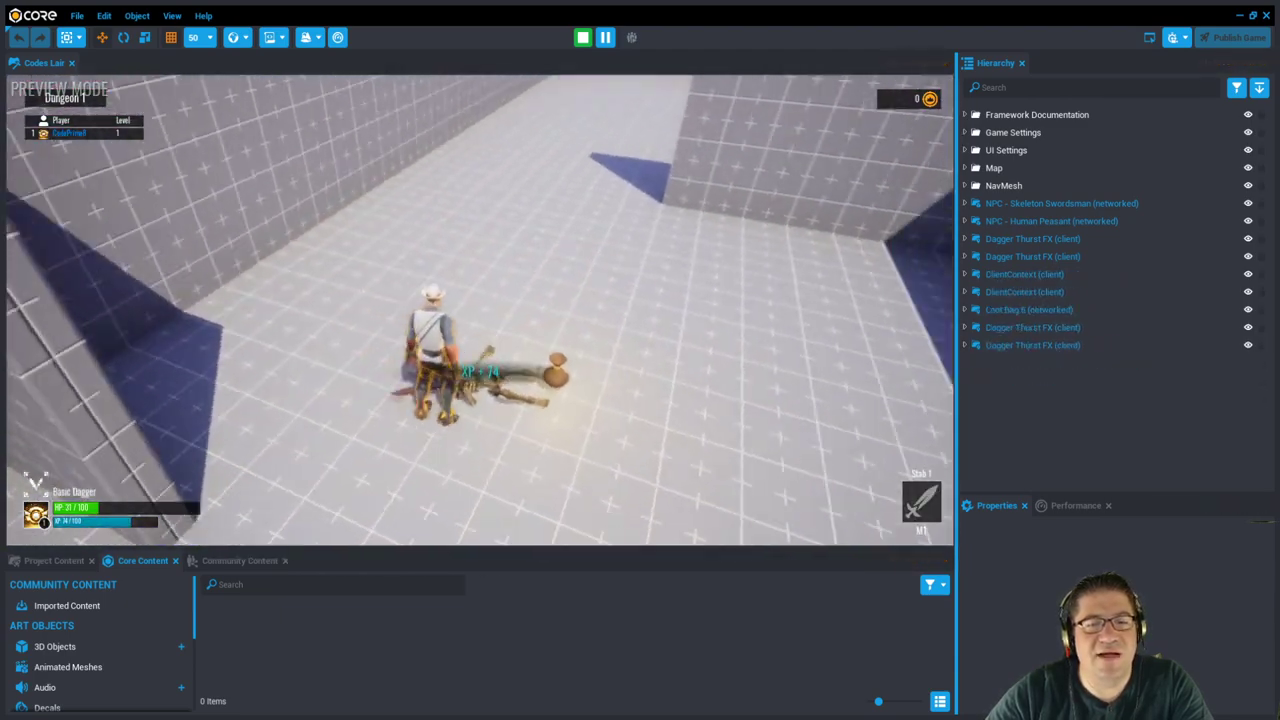
key(w)
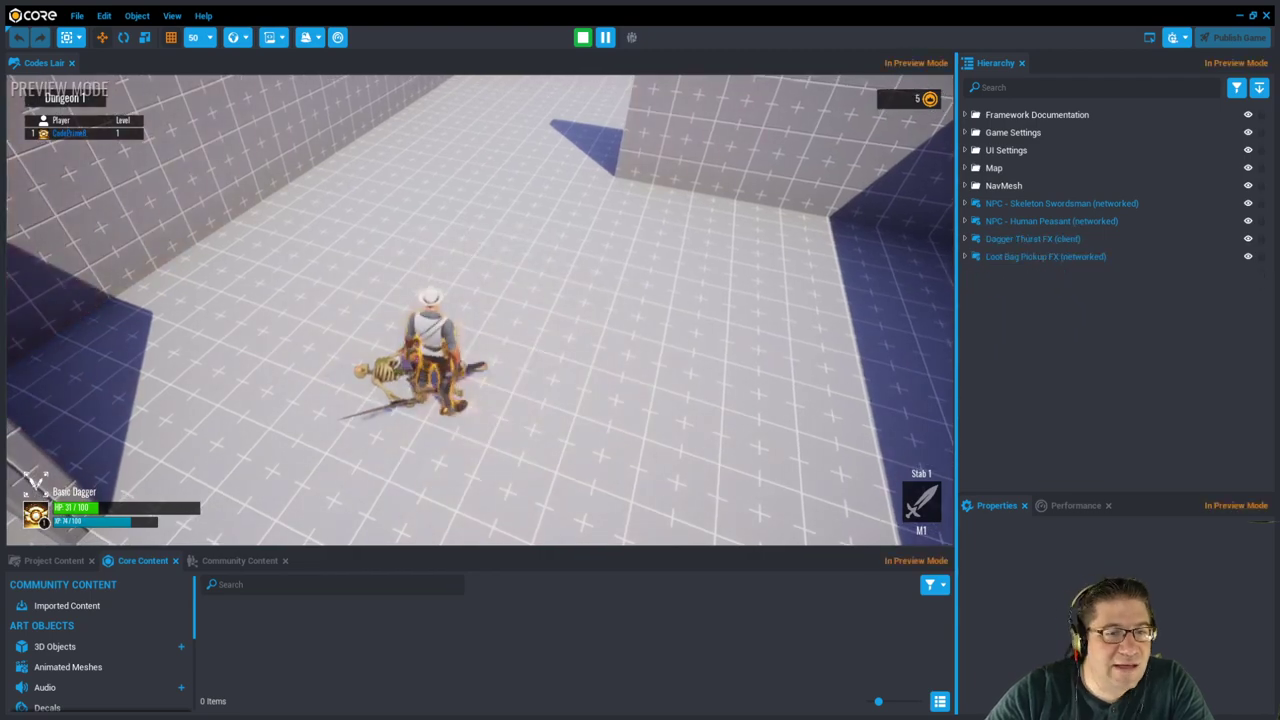
key(f)
- Approach the Human Peasant beside the wall, defeat it with the dagger and pick up its loot bag
key(w)
key(w)
click(480, 310)
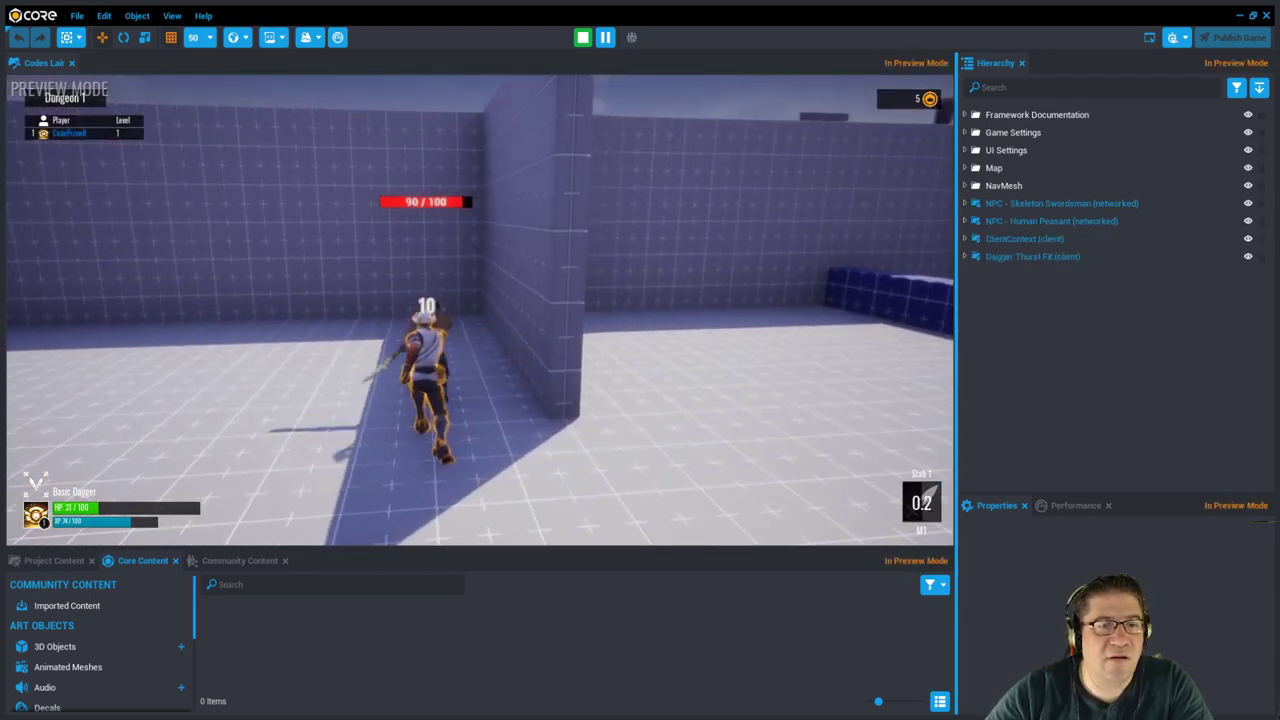
click(480, 310)
click(480, 310)
click(480, 310)
click(480, 310)
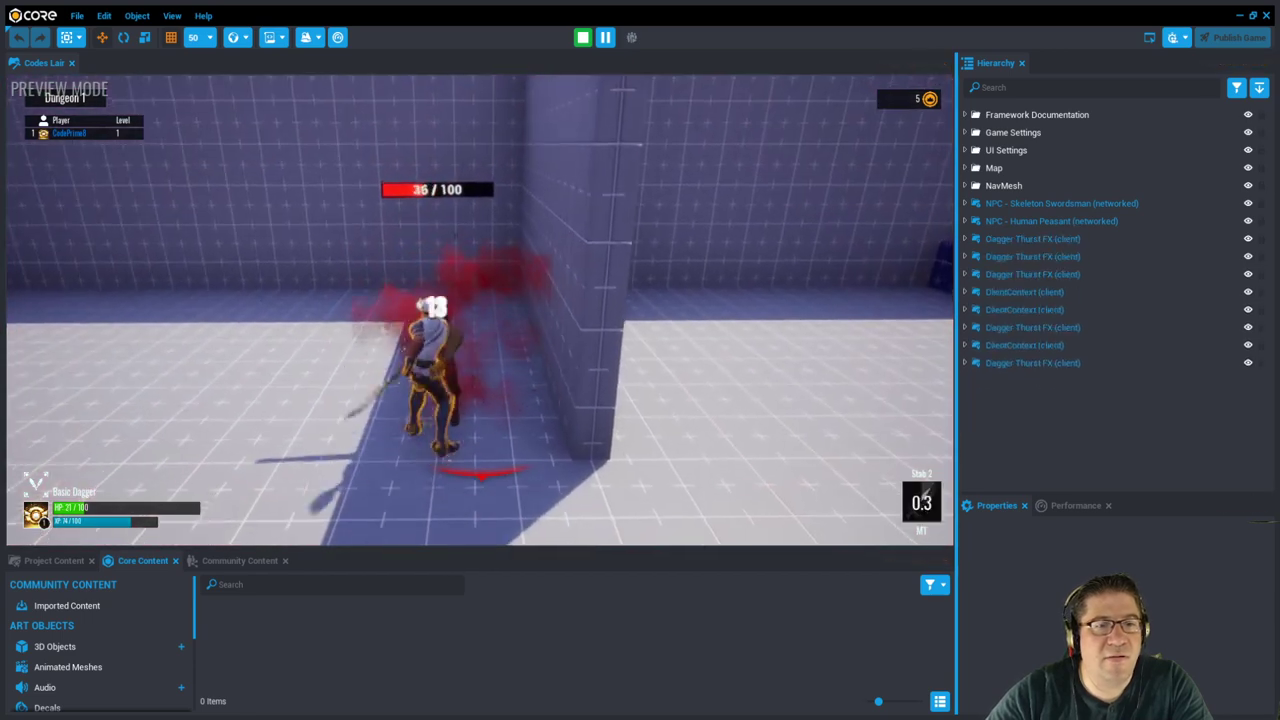
click(480, 310)
click(480, 310)
click(480, 310)
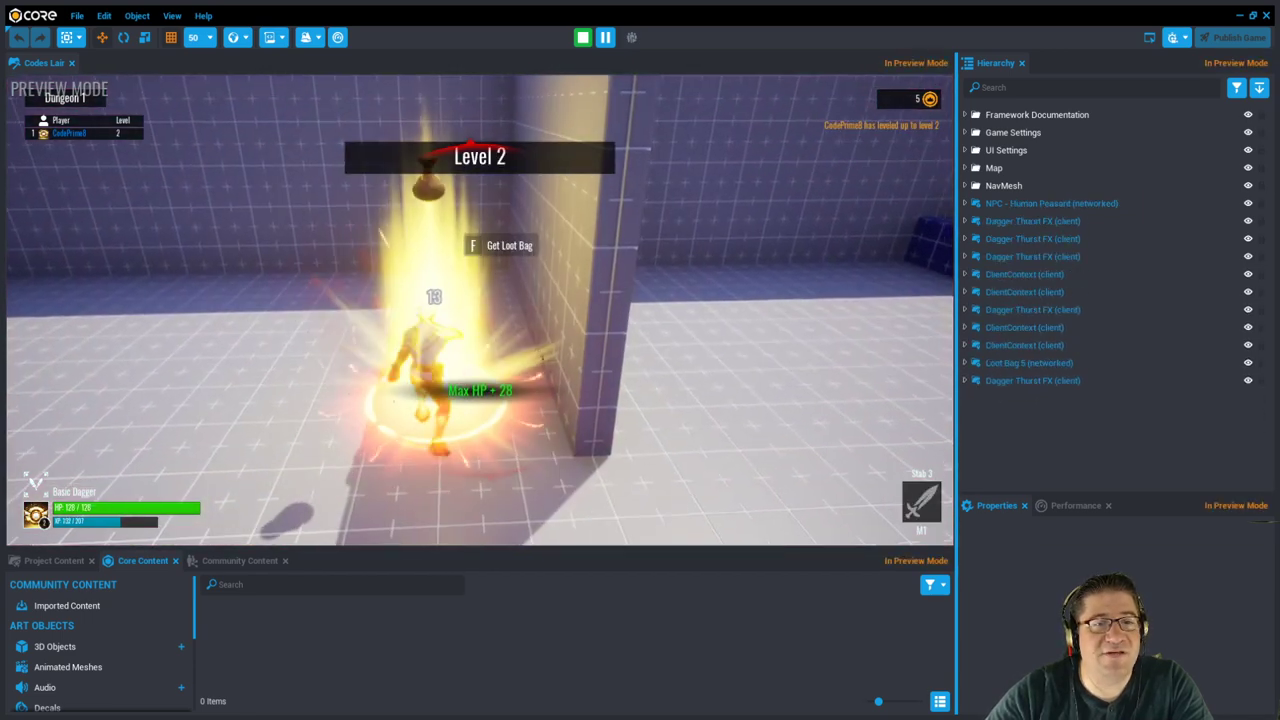
key(f)
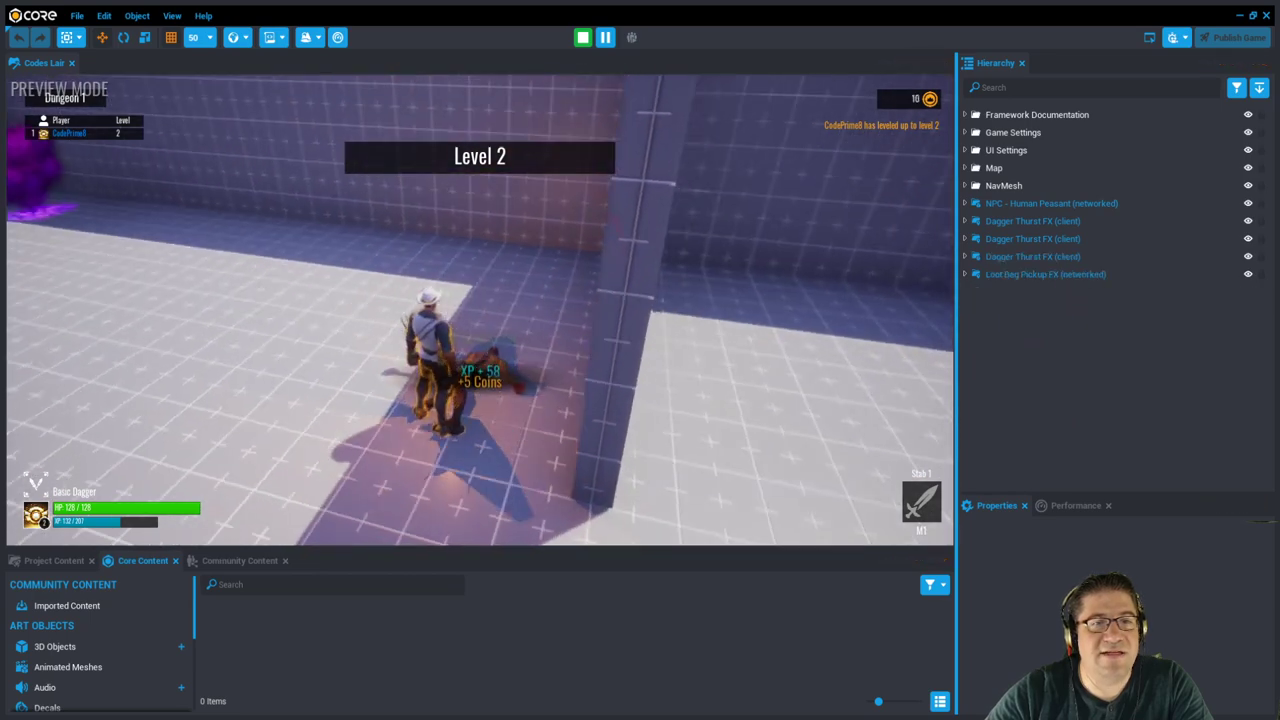
- Run and jump deeper into Dungeon 1, past the purple spawn effects and the enemies around them
key(w)
key(space)
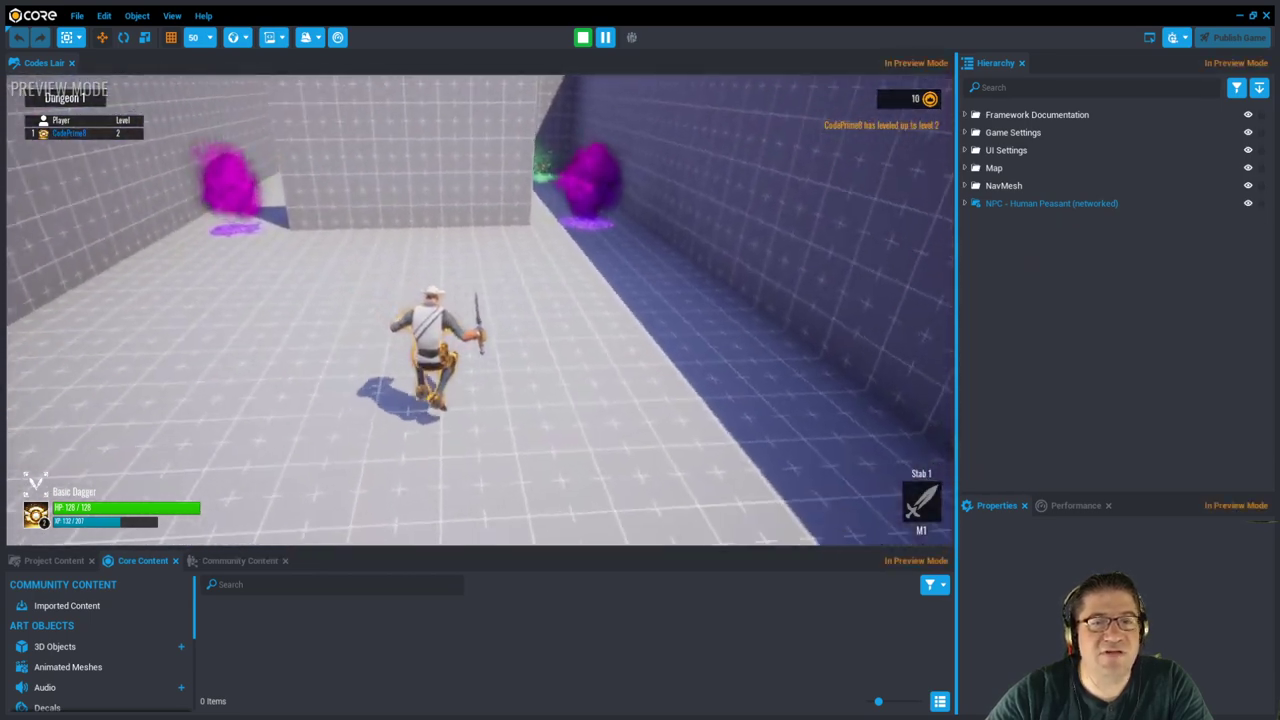
key(w)
key(space)
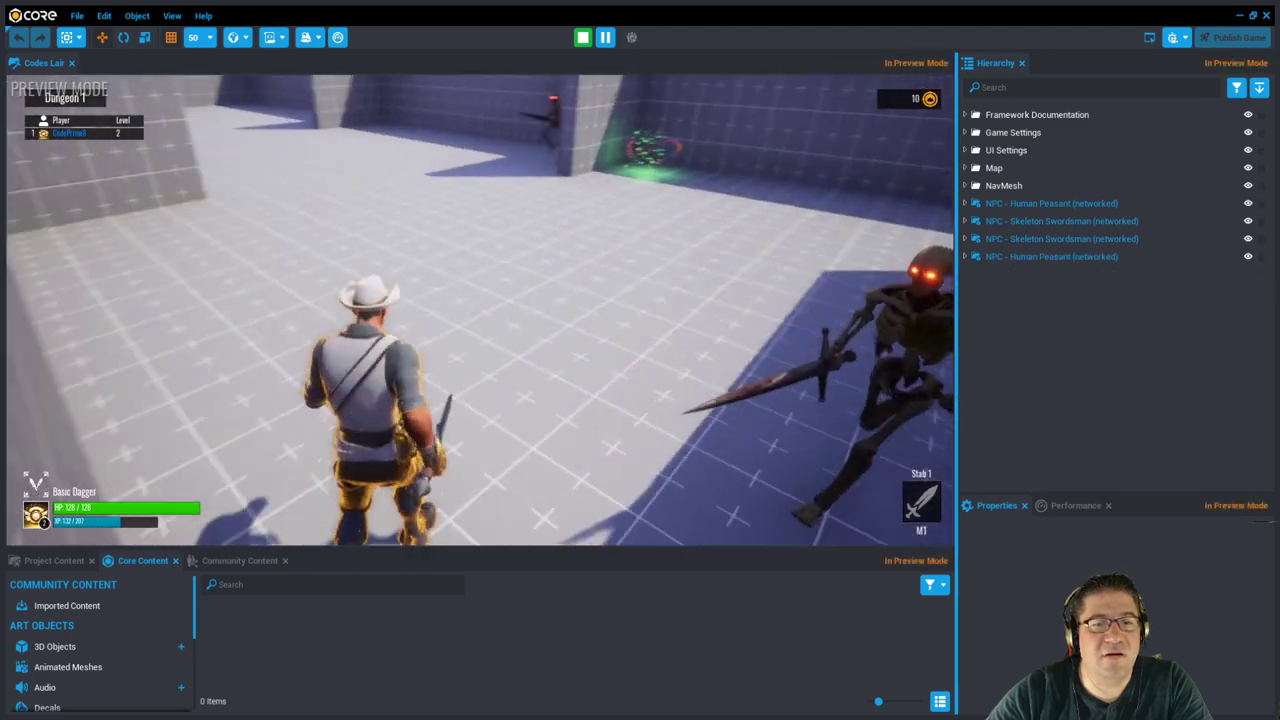
key(a)
key(w)
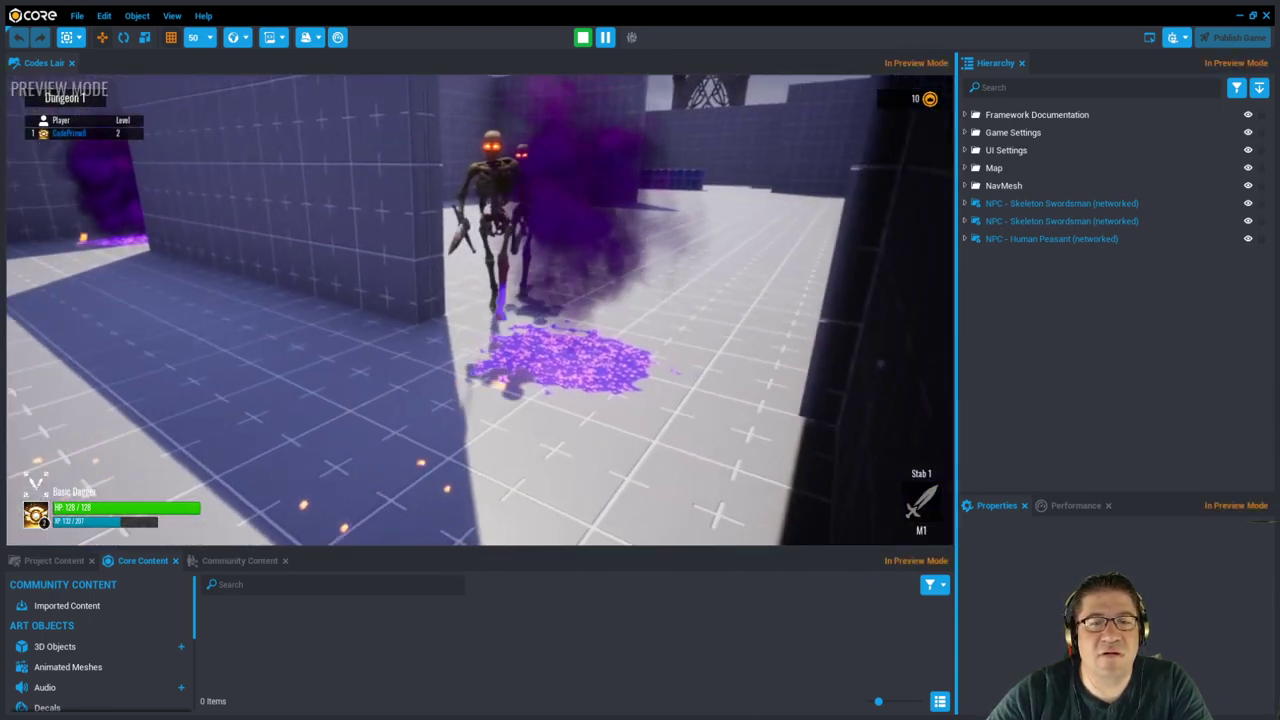
- Confront the two Skeleton Swordsmen near the purple spawn point and stab both with the dagger
key(w)
click(480, 310)
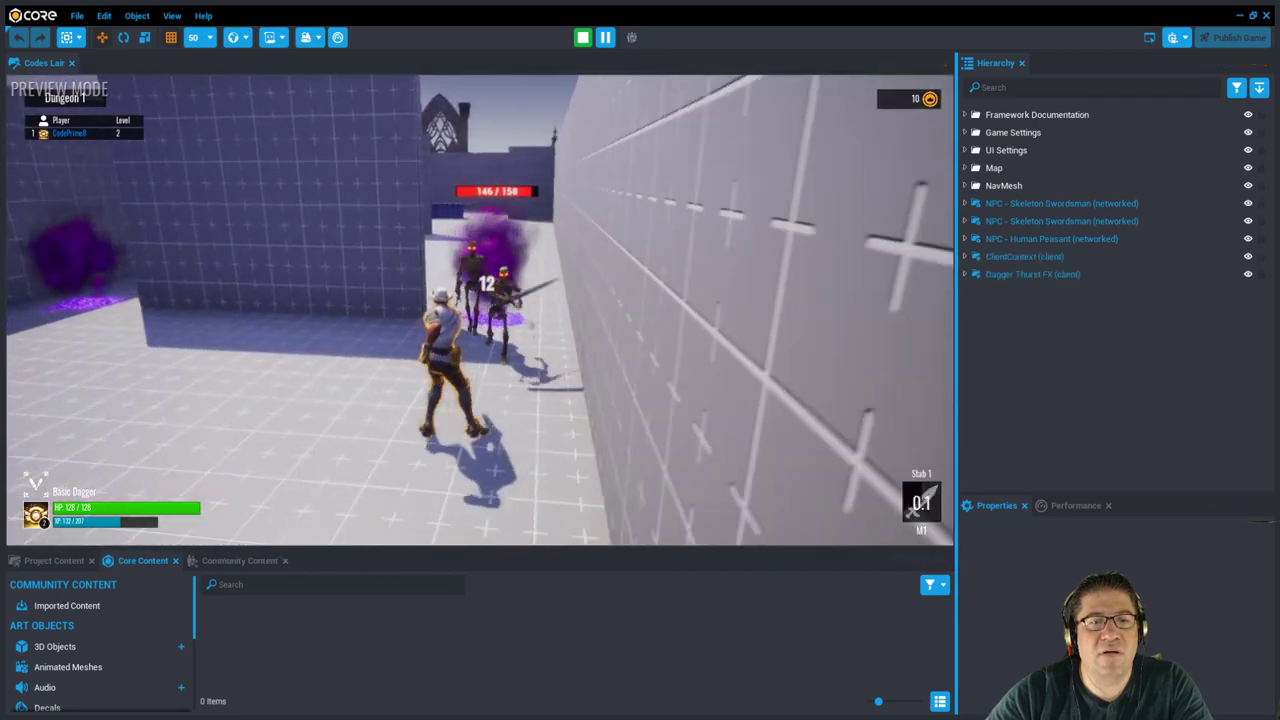
click(480, 310)
click(480, 310)
click(480, 310)
click(480, 310)
click(480, 310)
click(480, 310)
click(480, 310)
click(480, 310)
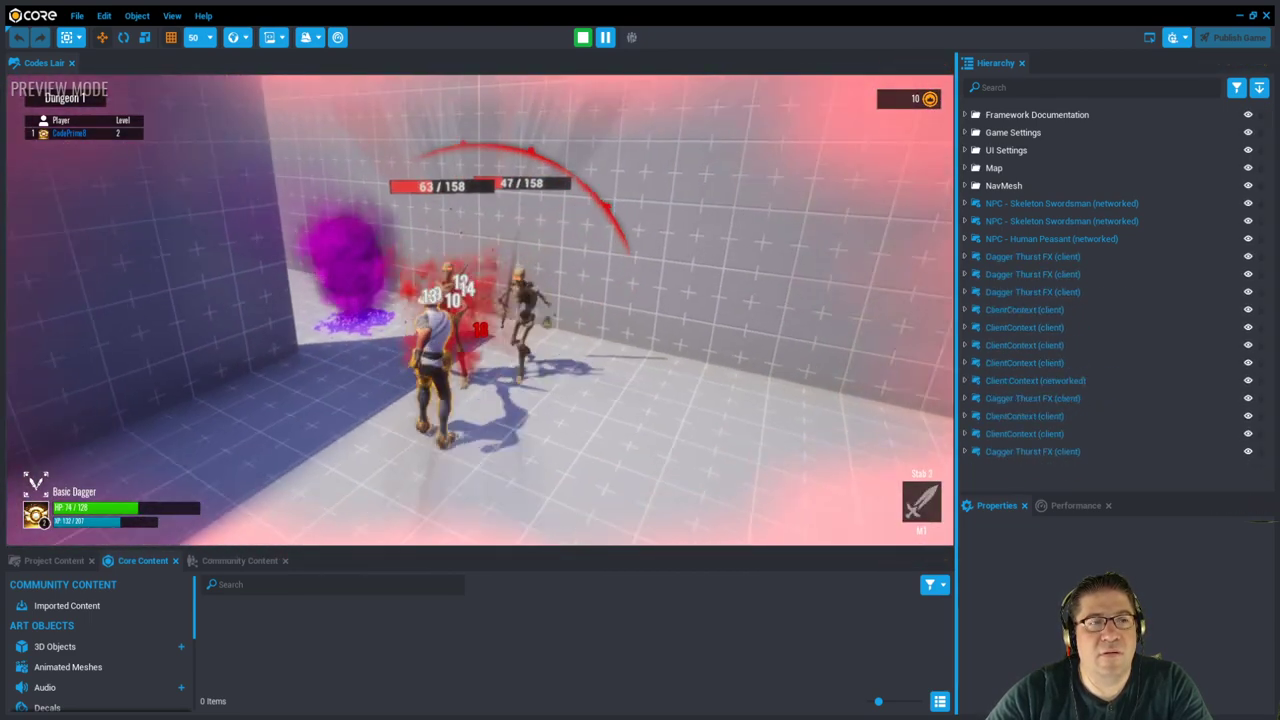
- Finish off both Skeleton Swordsmen and collect the remaining loot bag
click(480, 310)
click(480, 310)
click(480, 310)
click(480, 310)
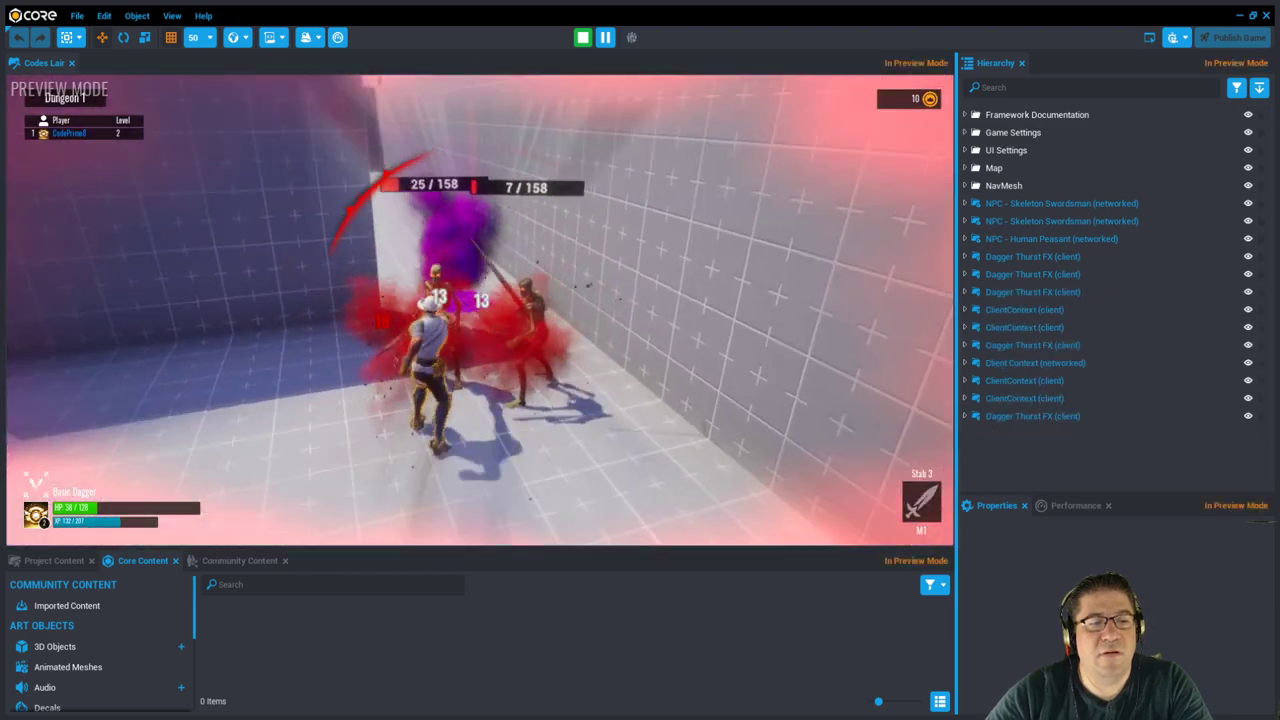
click(480, 310)
click(480, 310)
click(480, 310)
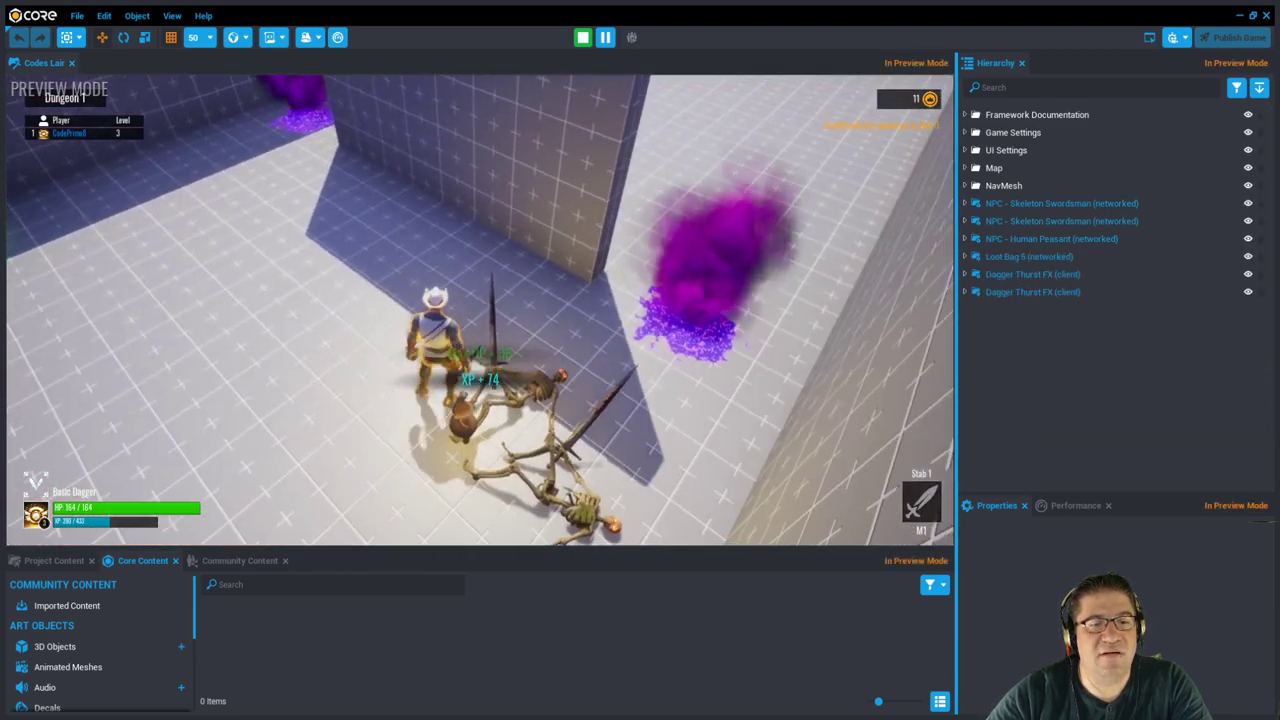
key(s)
key(f)
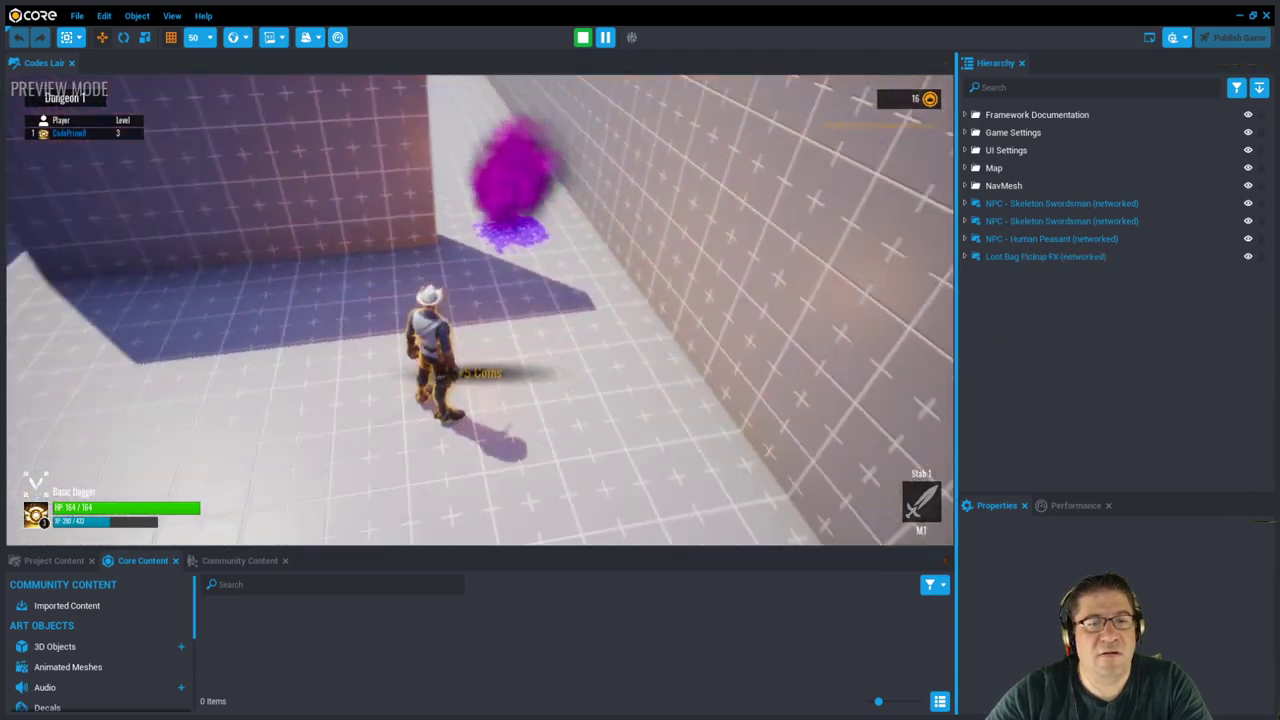
- Run to the Human Peasant near the wood-panelled wall, defeat it and collect the coin it drops
key(w)
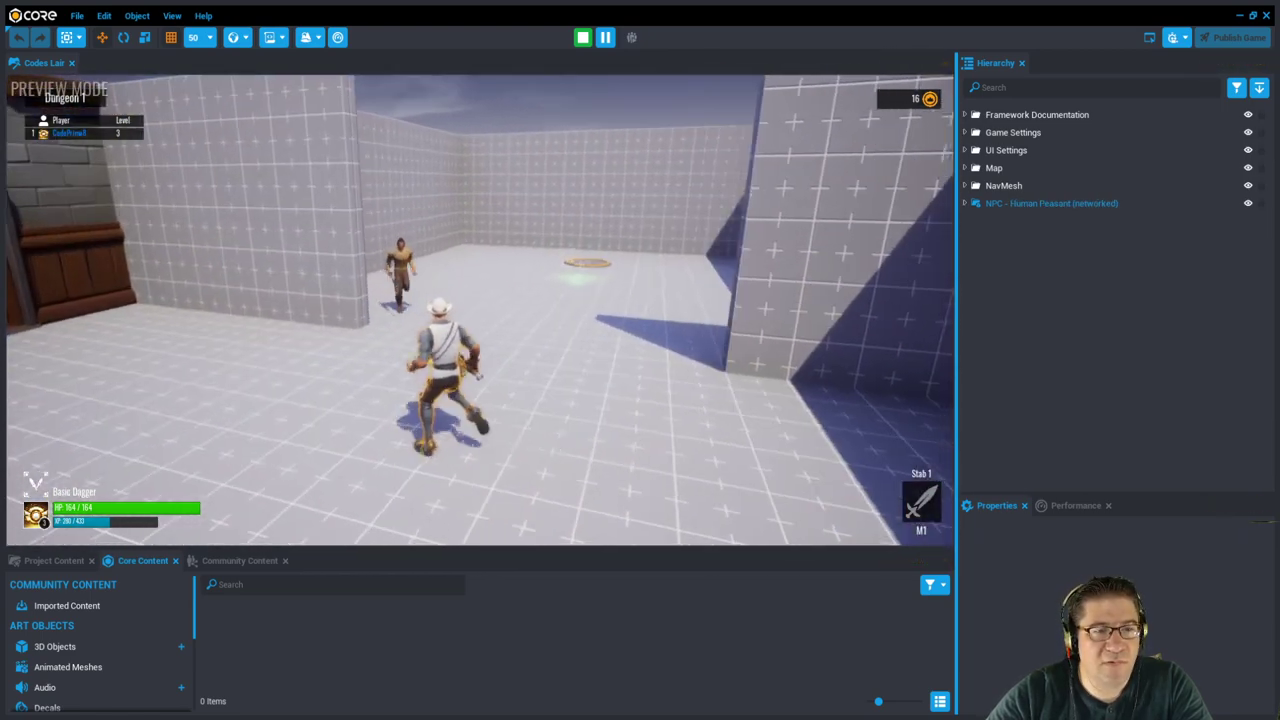
click(480, 310)
click(480, 310)
click(480, 310)
click(480, 310)
click(480, 310)
click(480, 310)
click(480, 310)
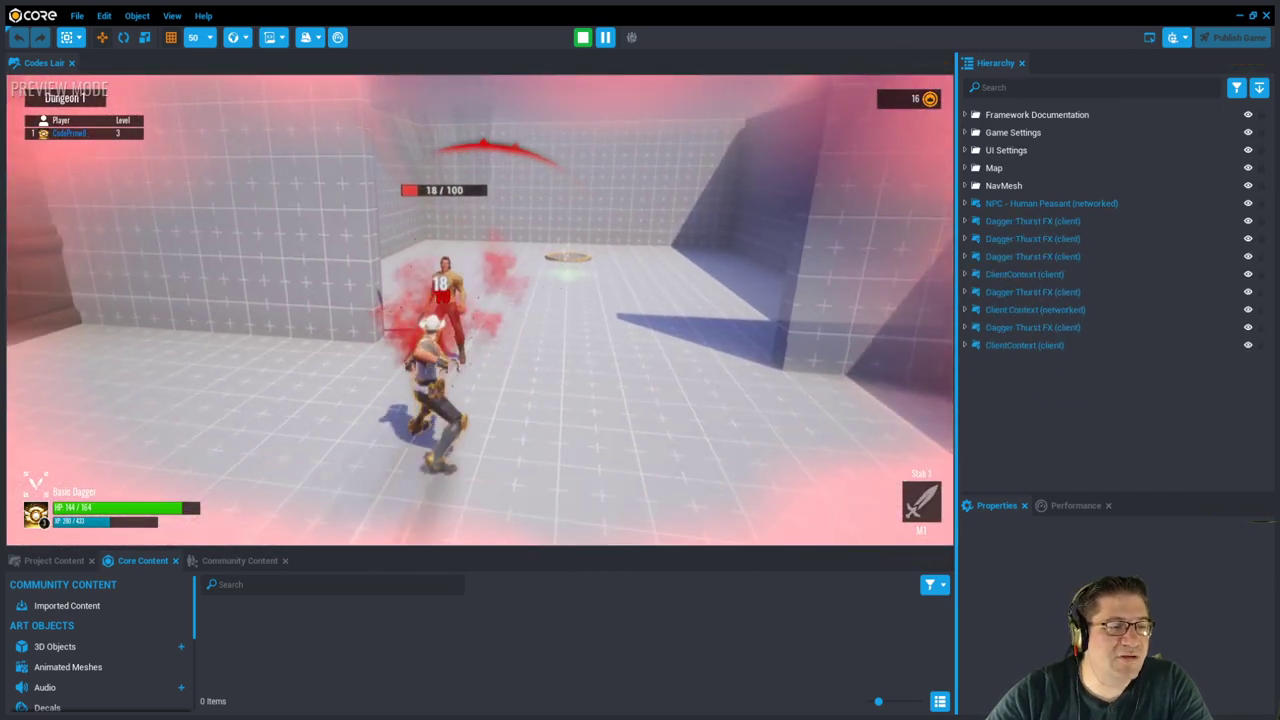
click(480, 310)
click(480, 310)
click(480, 310)
click(480, 310)
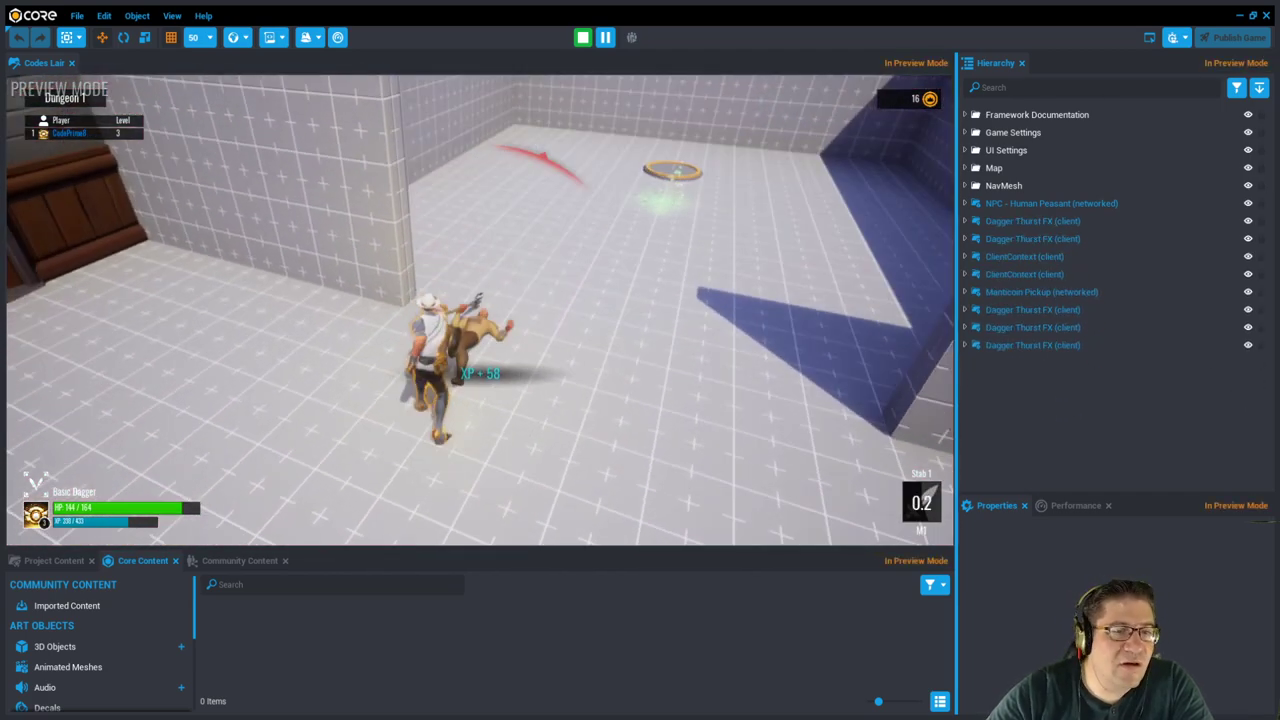
key(w)
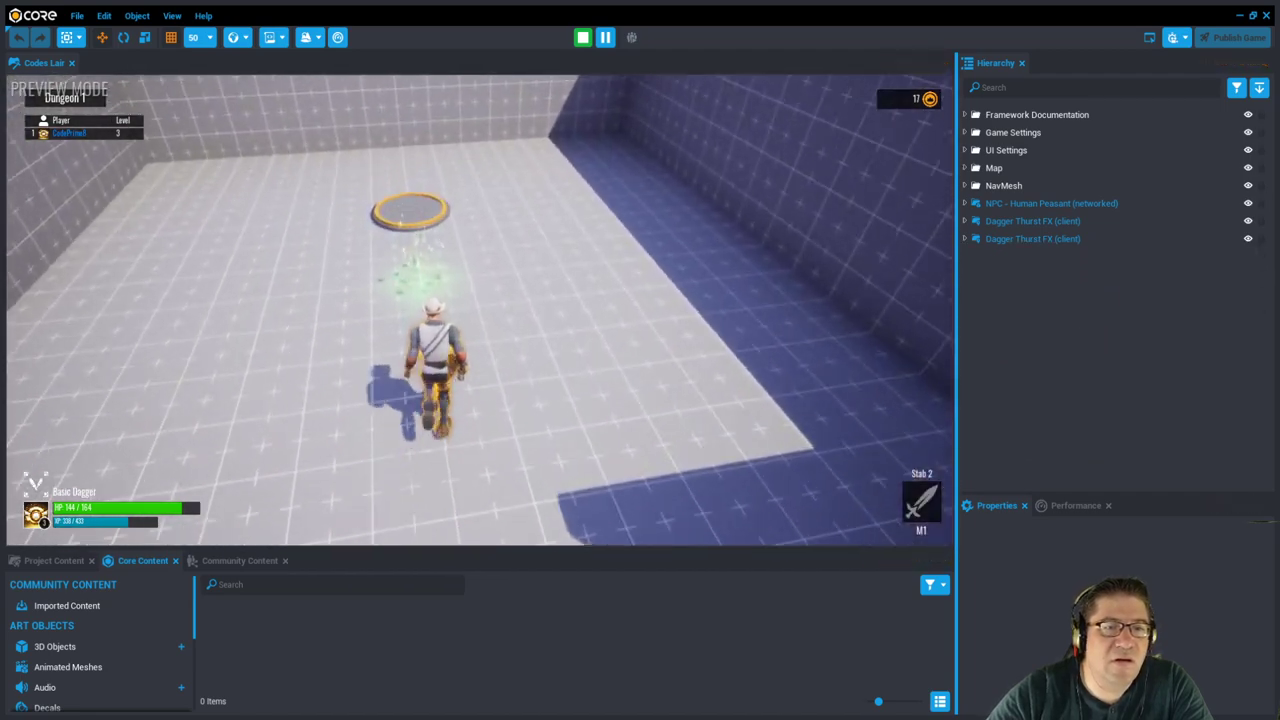
- Leave the round pad's area and go through the arched wooden door into Boss Dungeon 1
key(w)
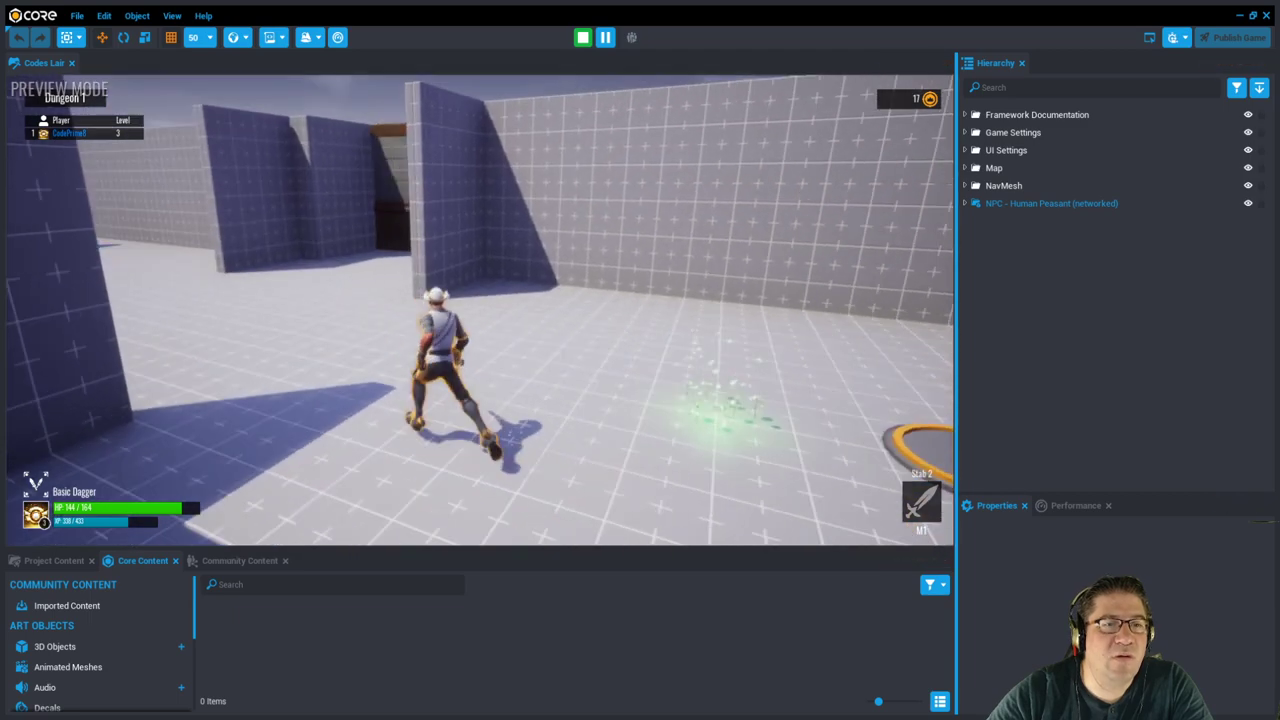
key(w)
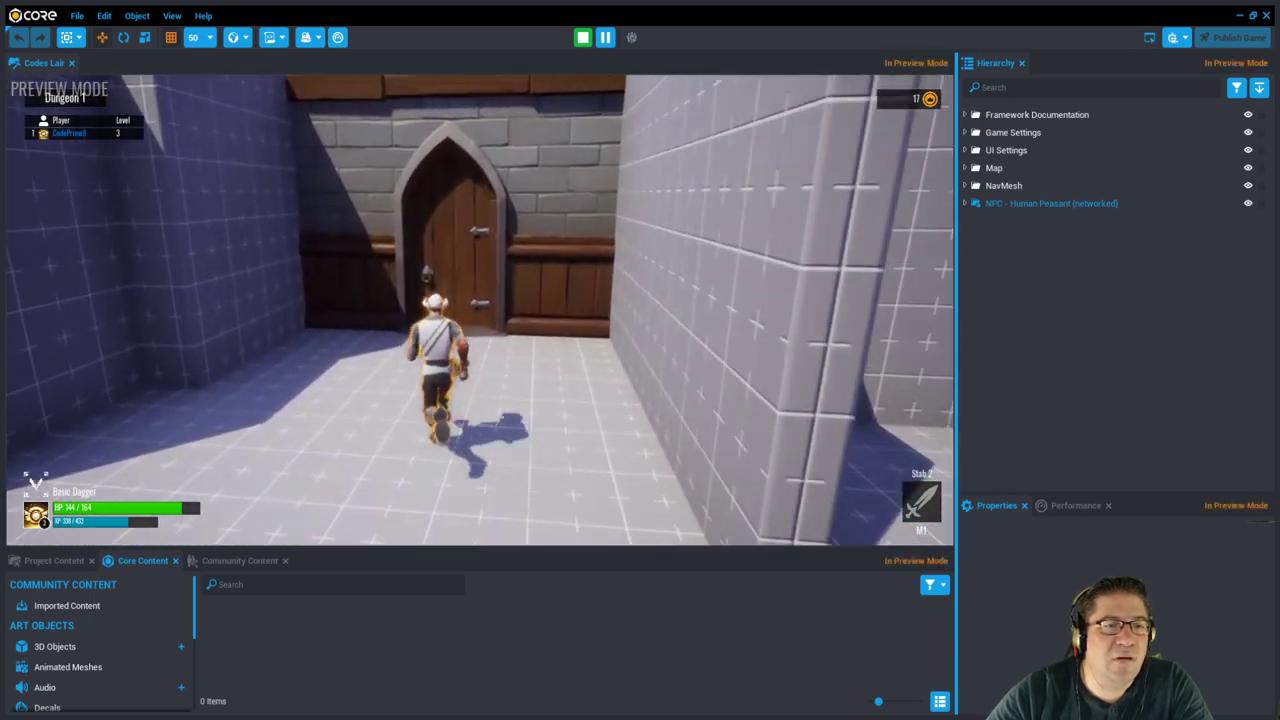
key(w)
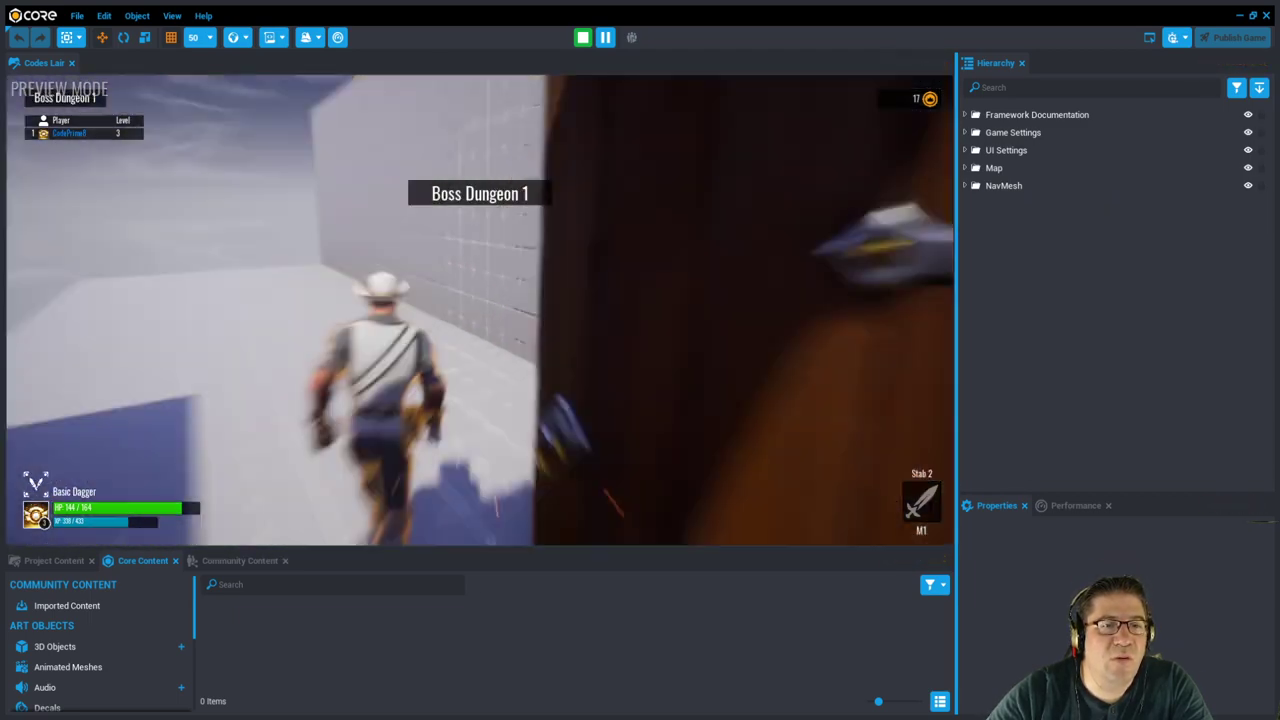
- Approach the Elemental Stone boss, stab it with the dagger and back away
key(w)
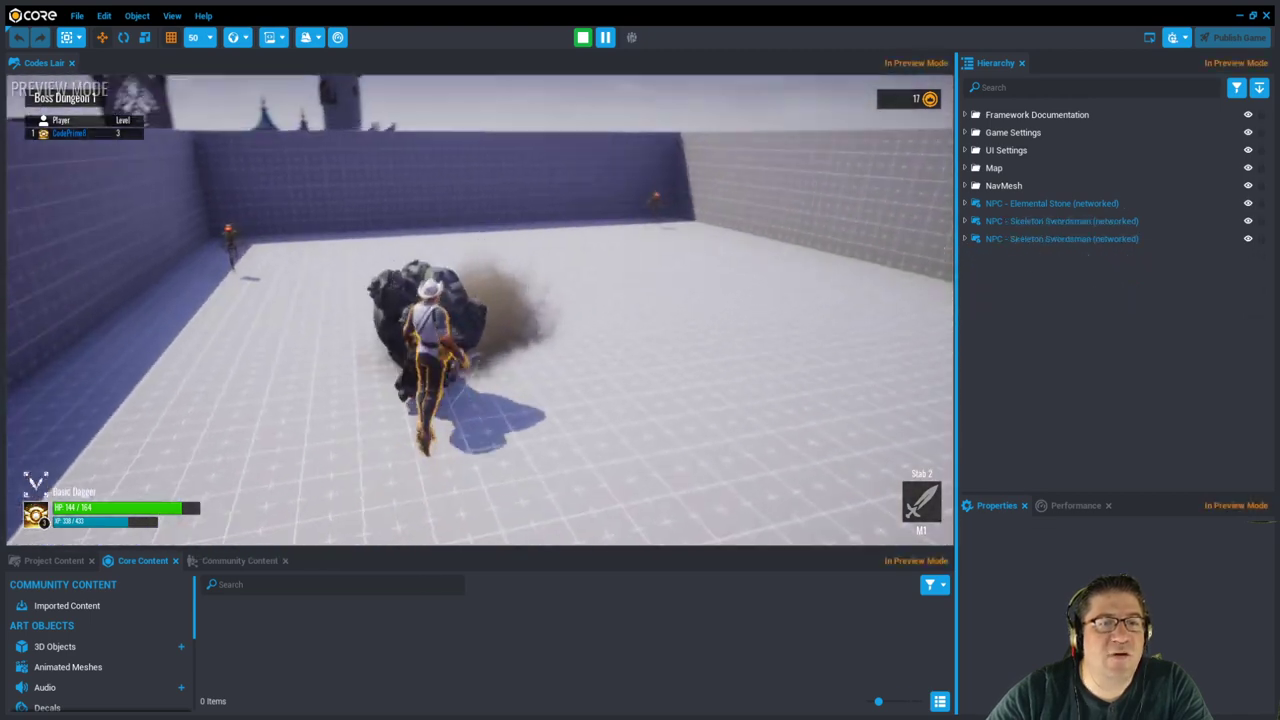
click(480, 310)
key(w)
click(480, 310)
click(480, 310)
key(s)
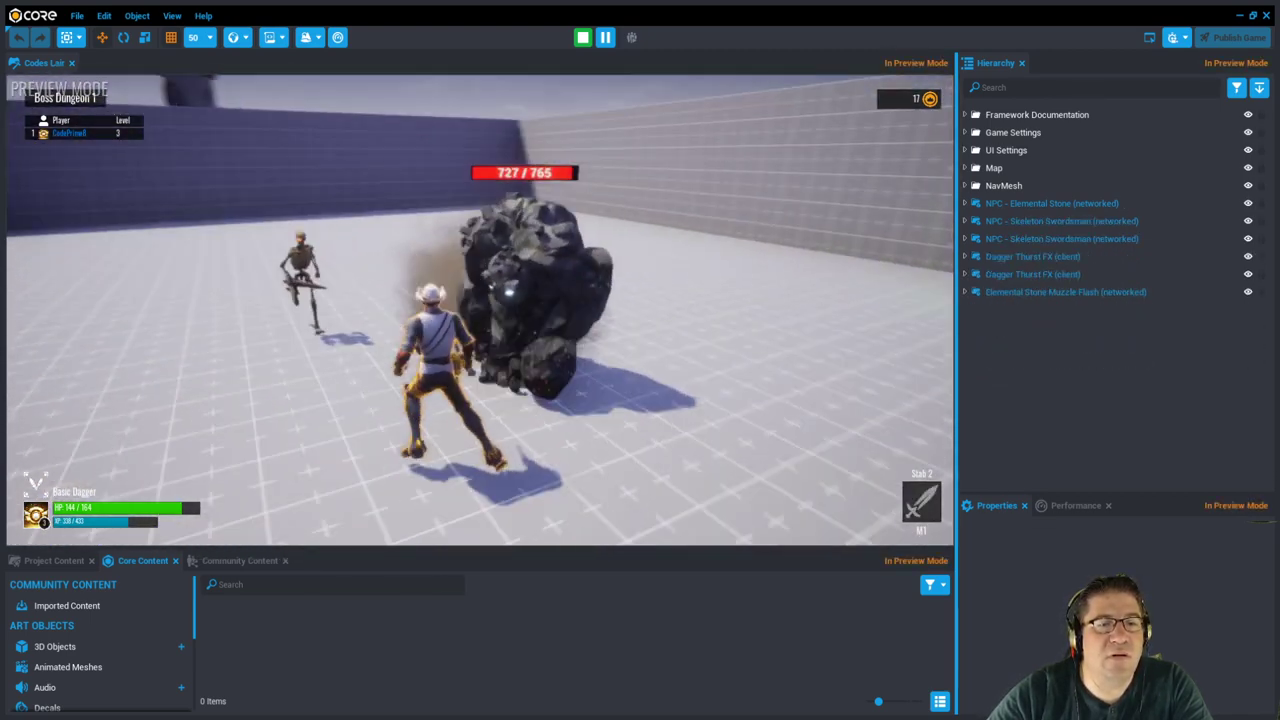
- Fight the Skeleton Swordsmen that have joined the Elemental Stone boss
key(w)
click(480, 310)
click(480, 310)
click(480, 310)
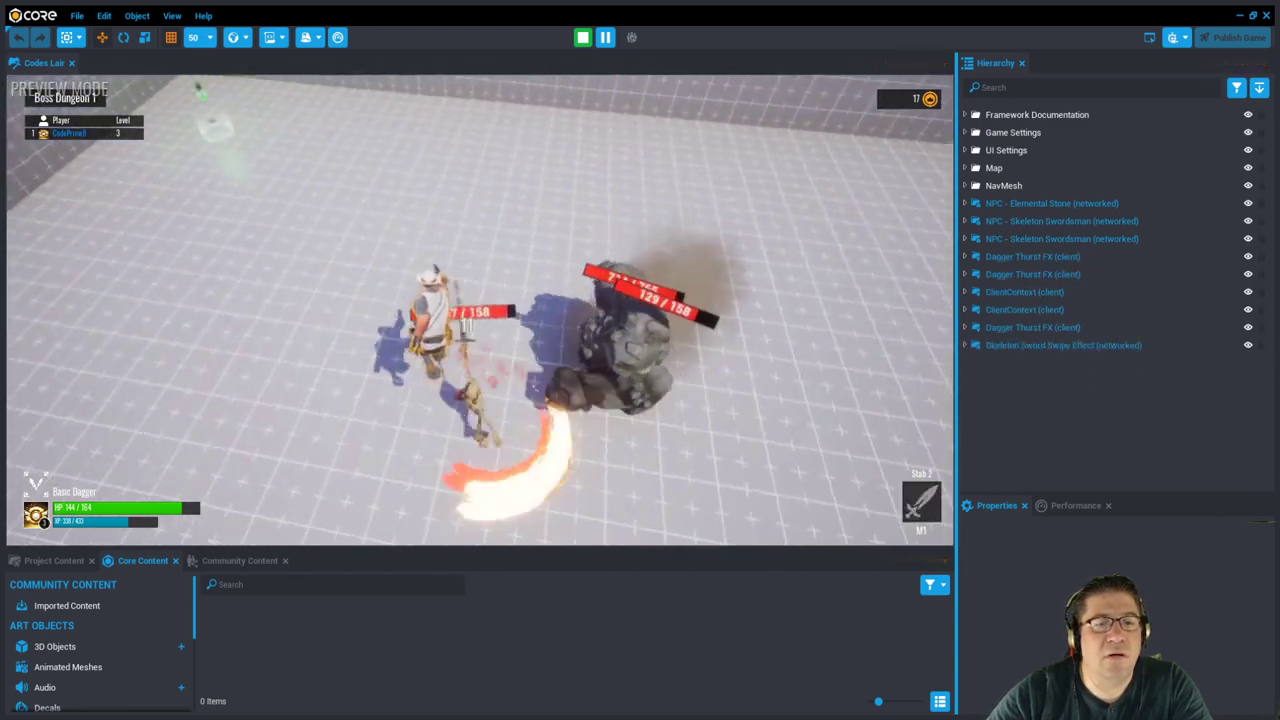
click(480, 310)
click(480, 310)
click(480, 310)
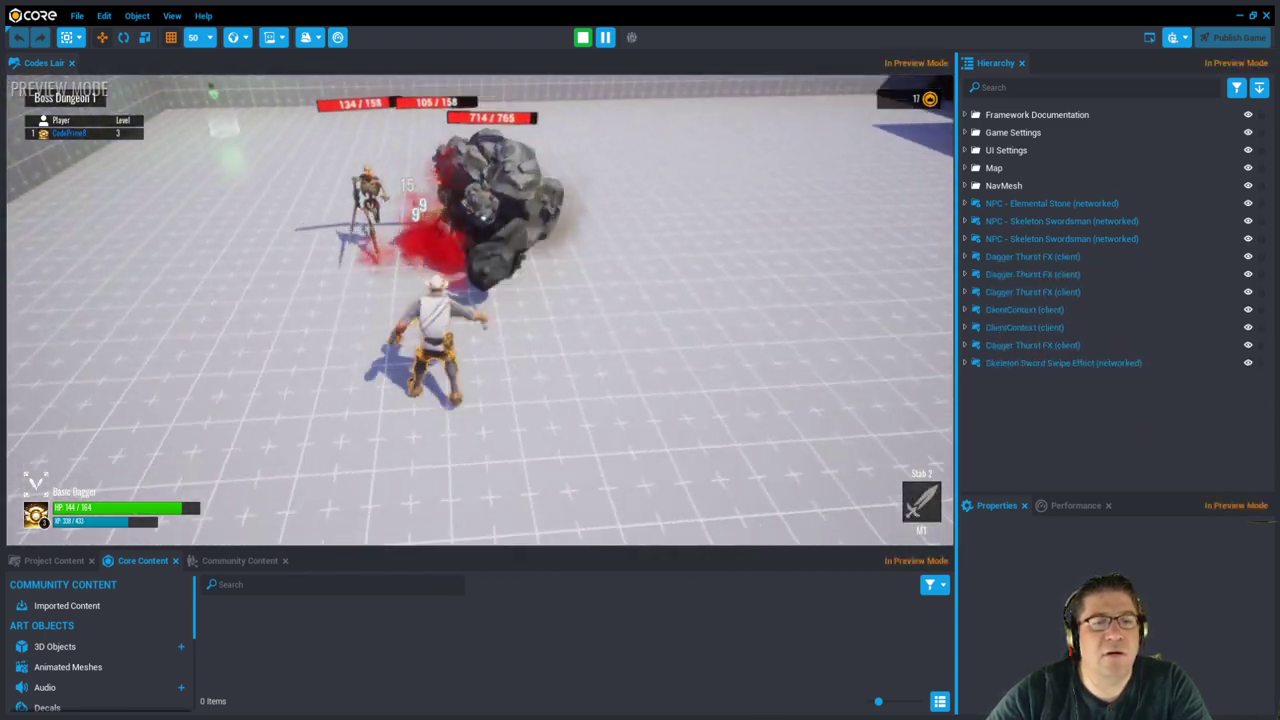
- Close in on the Elemental Stone boss and its skeletons again and keep stabbing them together
key(w)
click(480, 310)
click(480, 310)
click(480, 310)
click(480, 310)
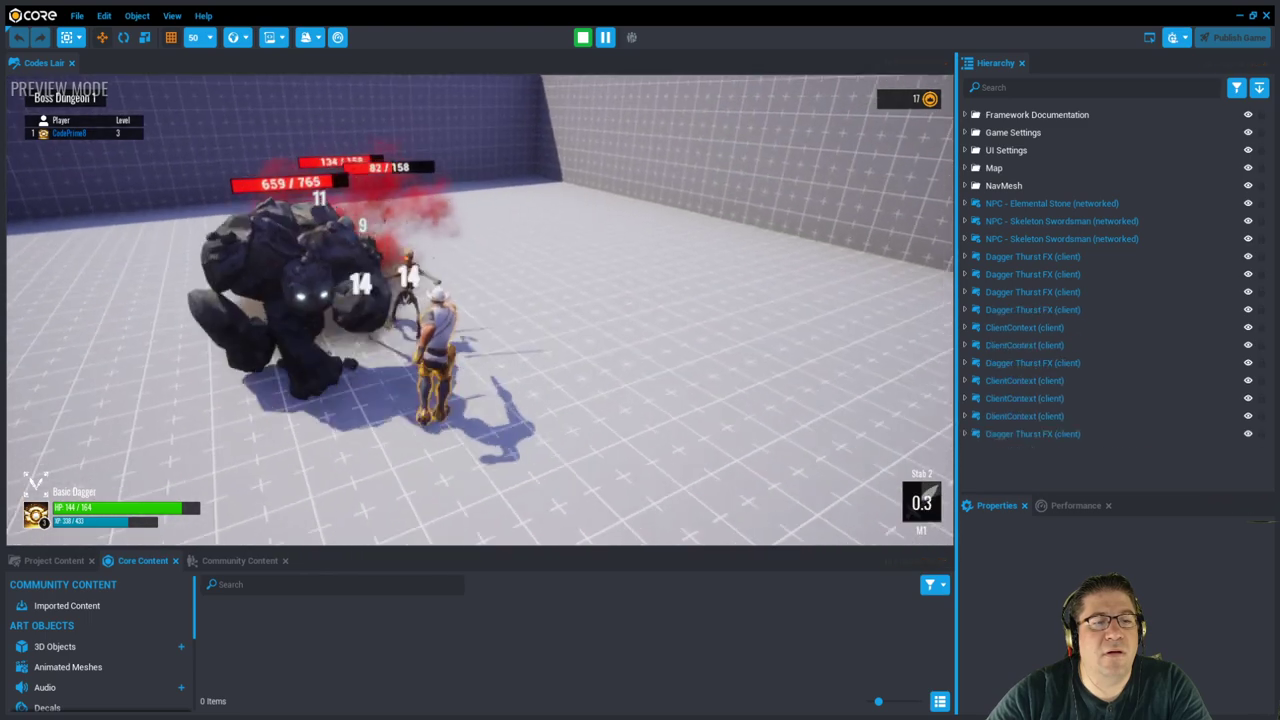
click(480, 310)
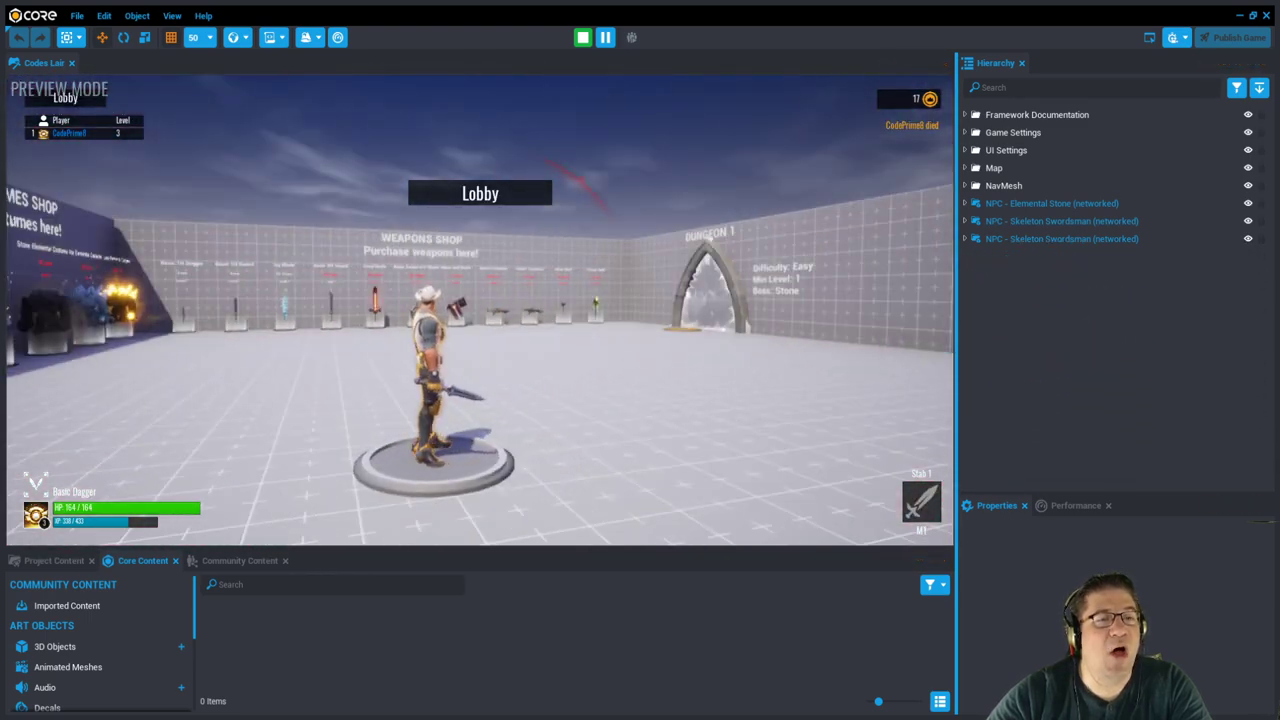
- Buy the Icy Blade for 10 coins at the weapons shop and return to the Dungeon 1 portal pad
key(w)
key(w)
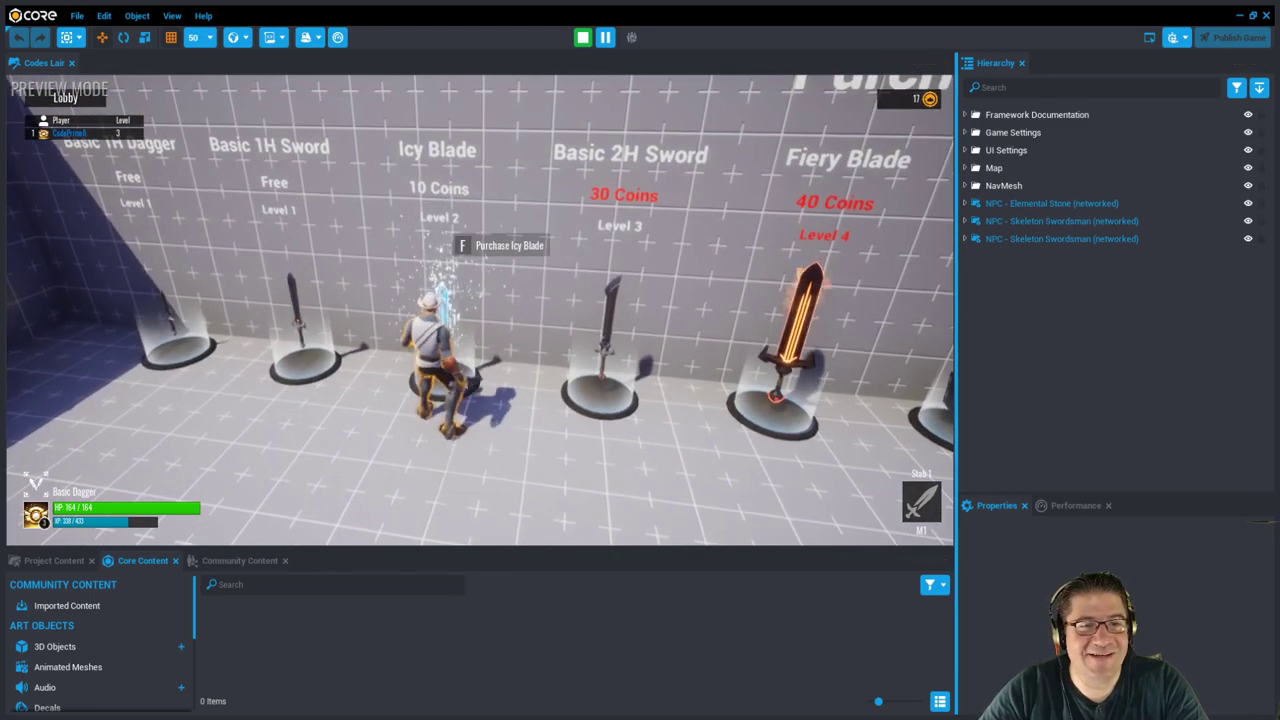
key(w)
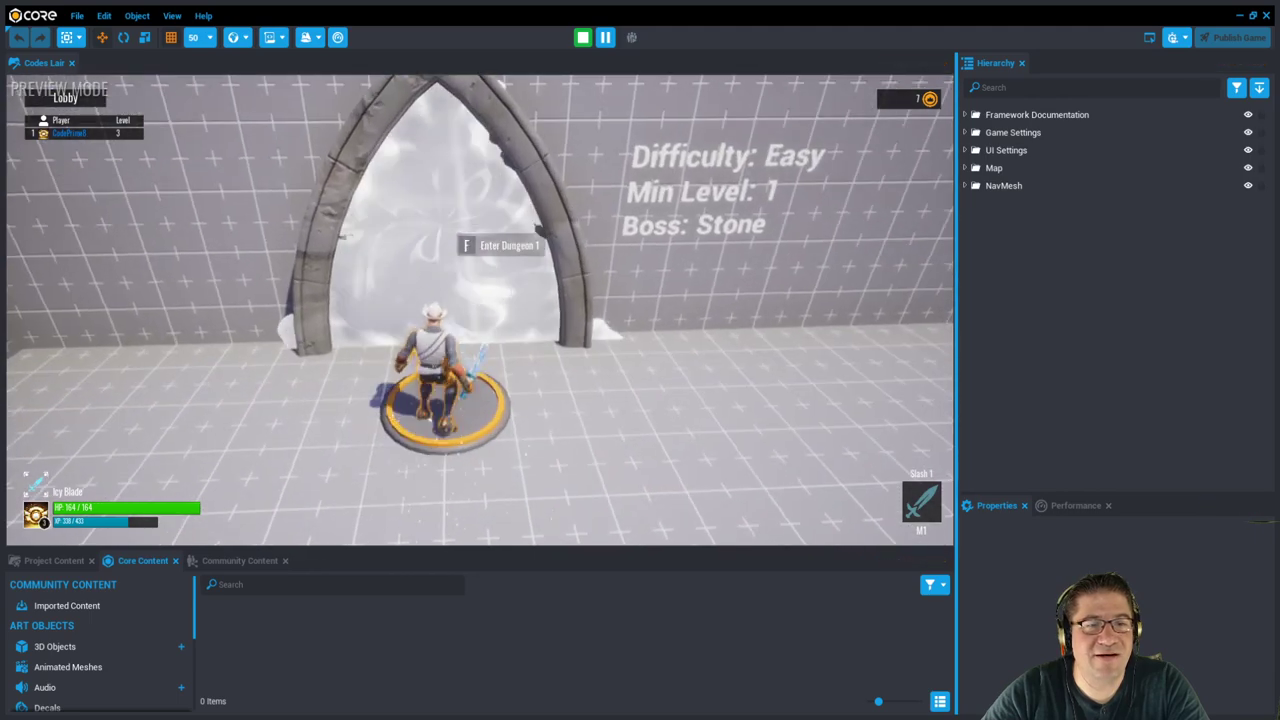
- Enter Dungeon 1 with the Icy Blade and run past the skeletons and peasants toward the far passage
key(f)
key(w)
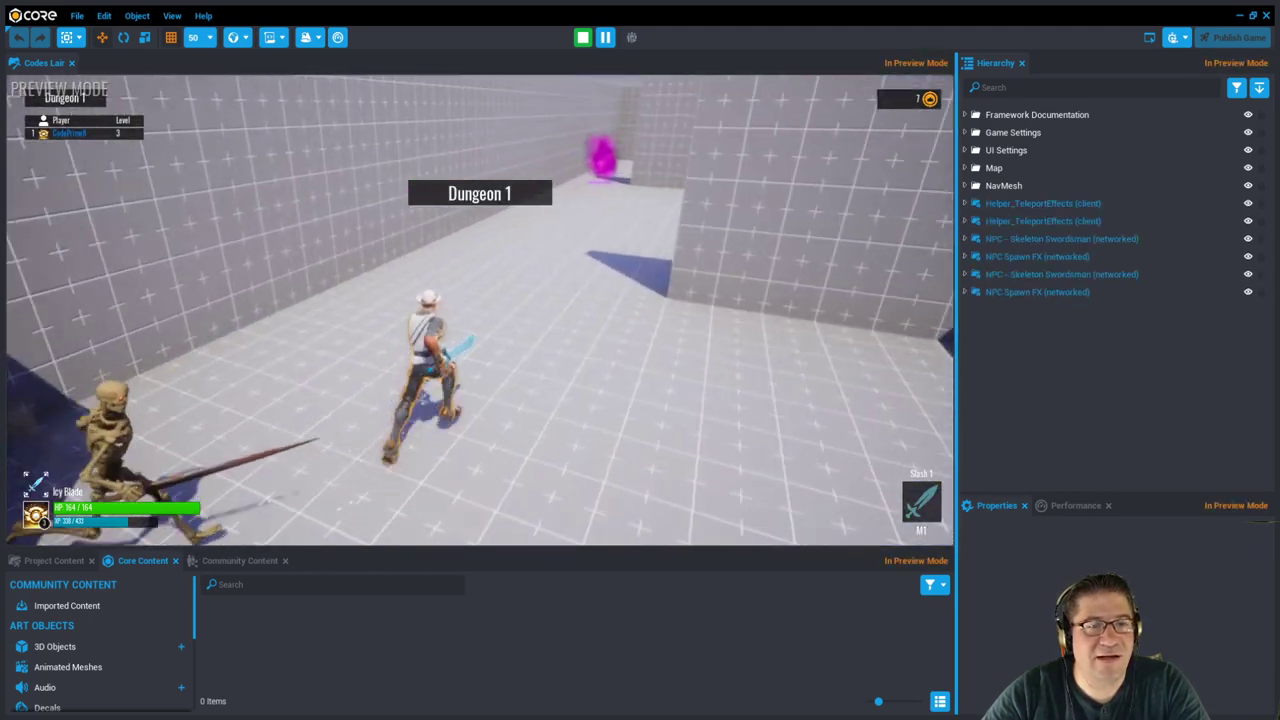
key(w)
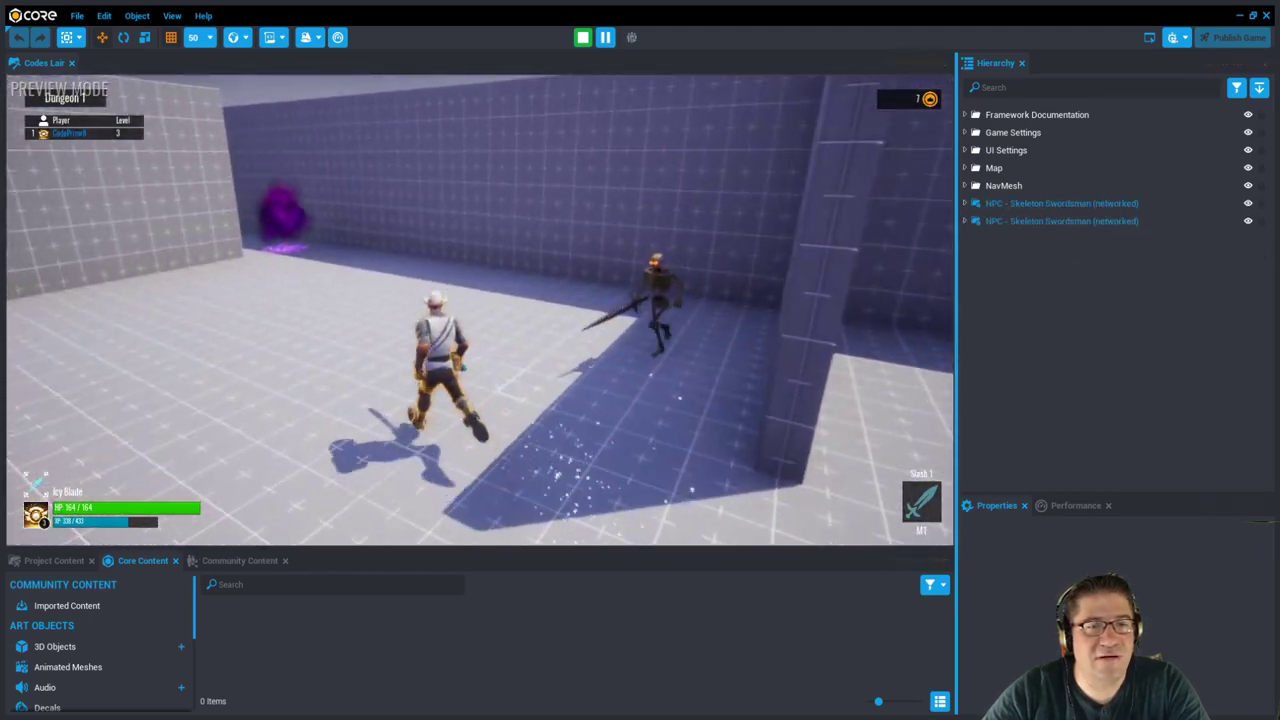
key(w)
key(space)
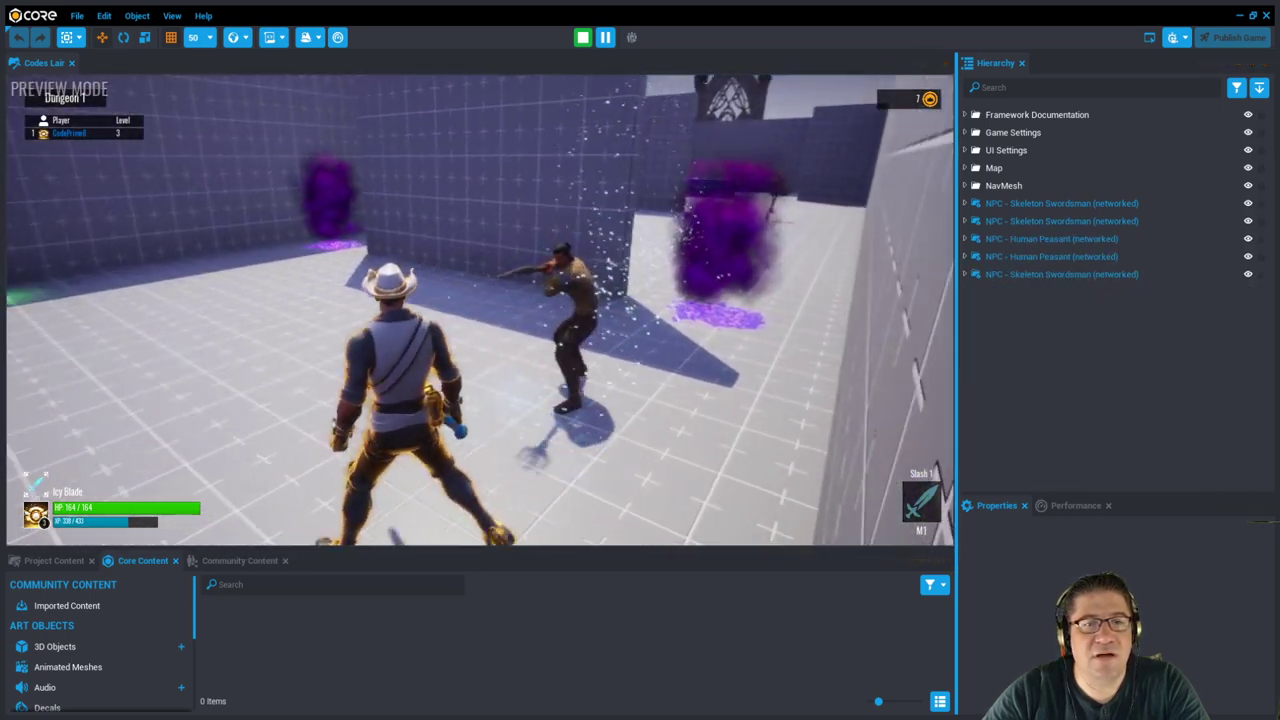
- Fight the pursuing peasants and skeletons in Dungeon 1 with the Icy Blade and collect the dropped loot
key(w)
key(w)
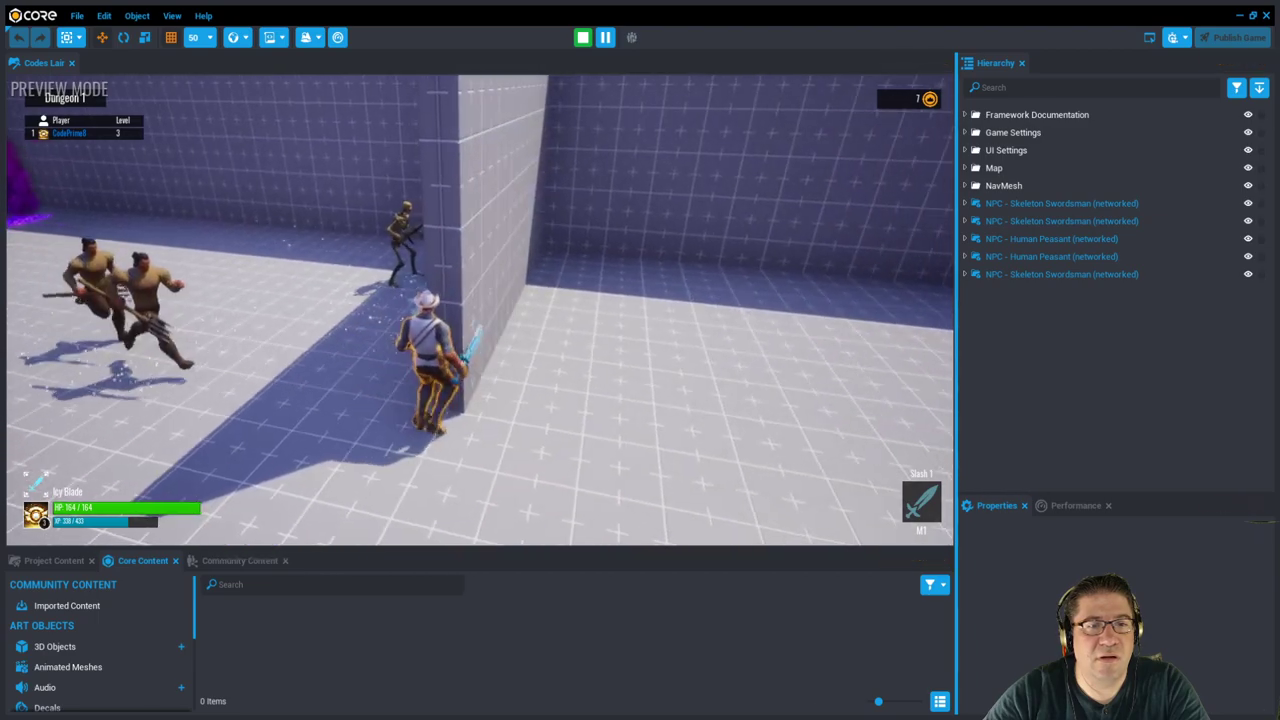
click(480, 310)
click(480, 310)
click(480, 310)
click(480, 310)
click(480, 310)
key(f)
key(s)
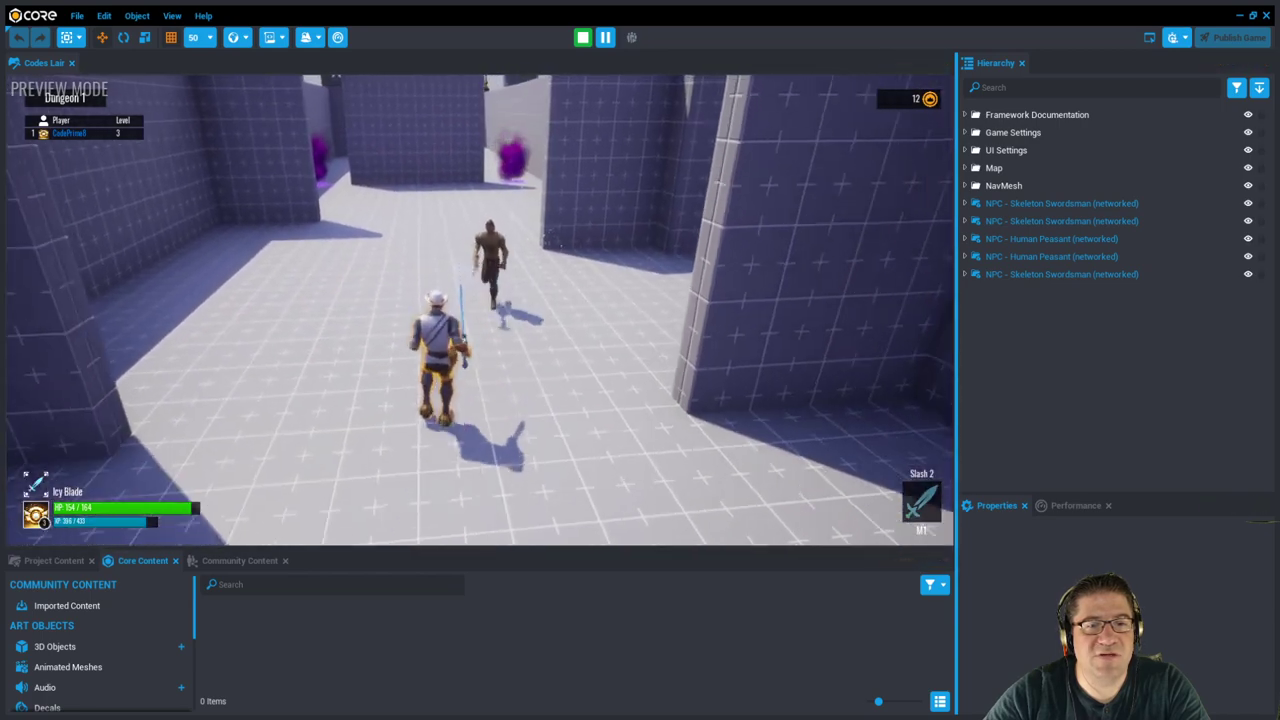
- Back away from the Human Peasant past the round floor pad and slash him with the Icy Blade
key(s)
key(a)
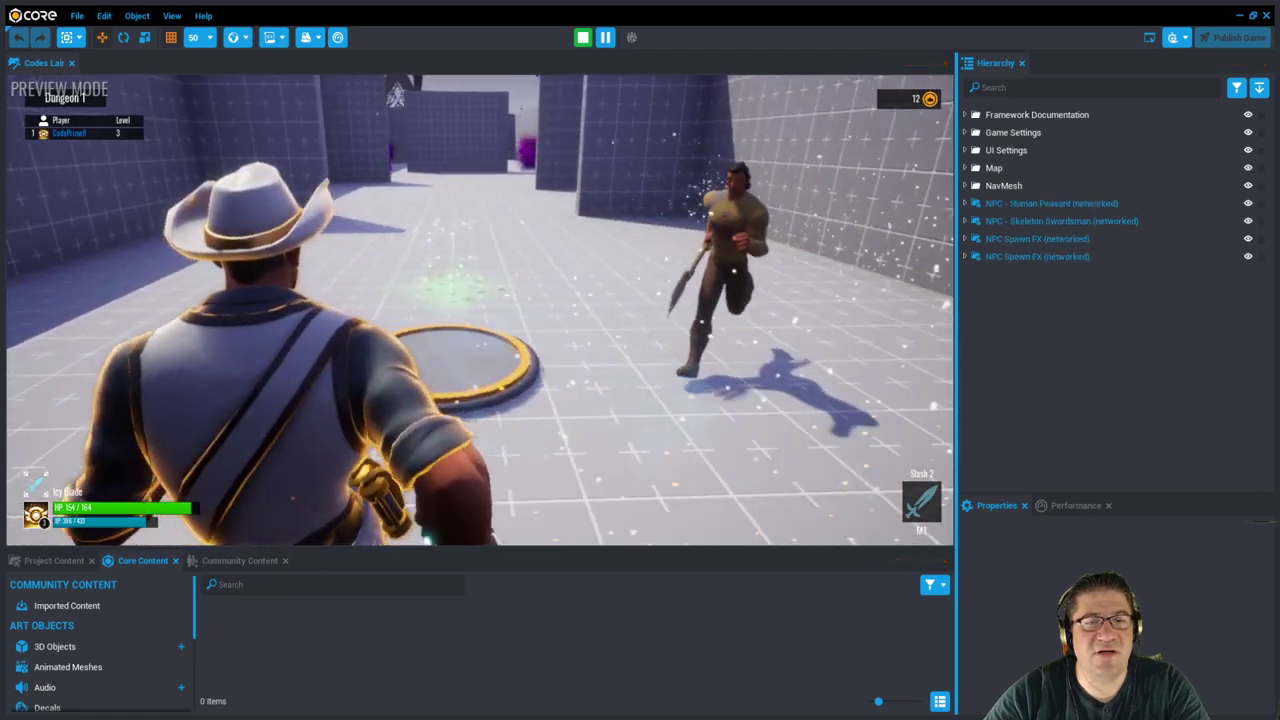
key(s)
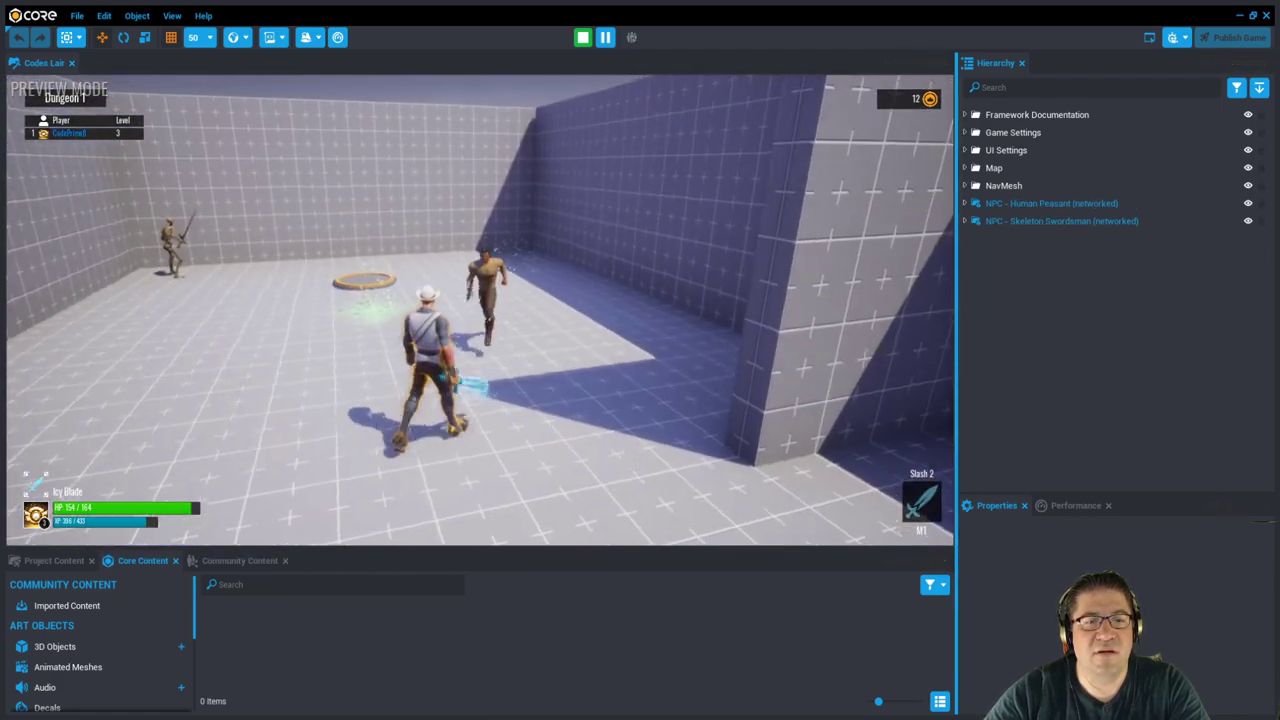
click(480, 310)
click(480, 310)
click(480, 310)
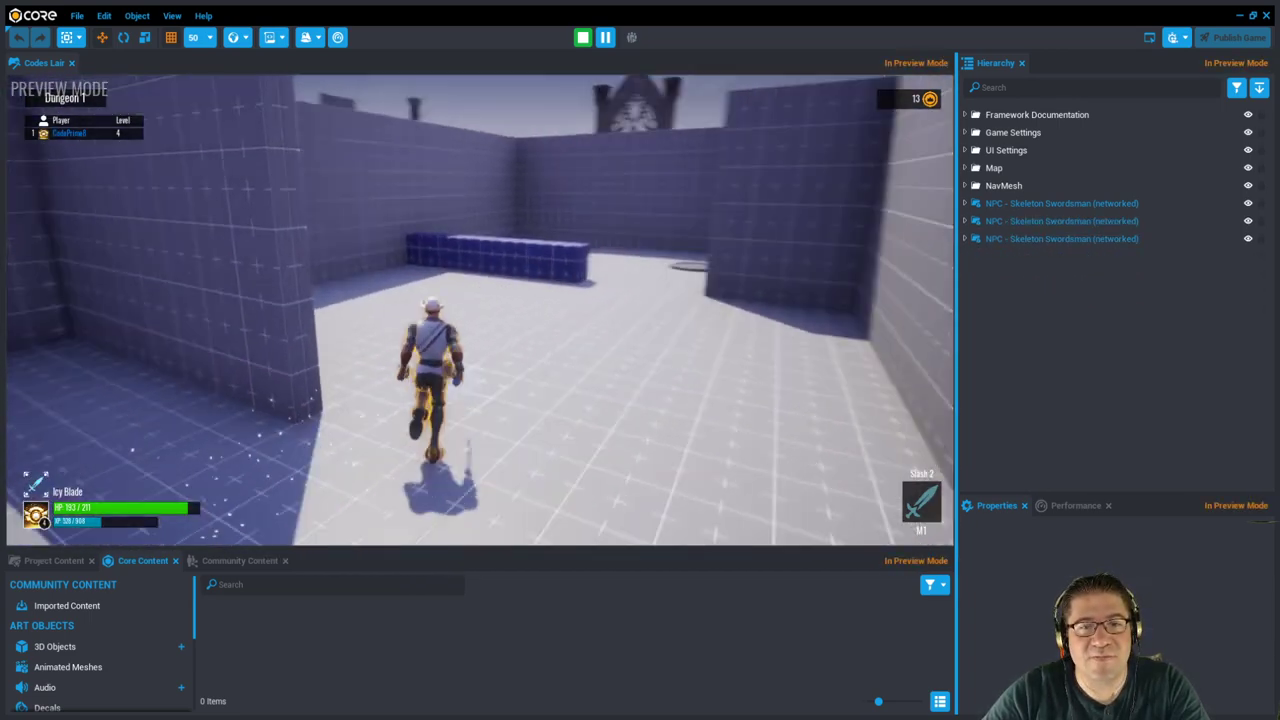
- Kill the Skeleton Swordsman beside the low blue wall and pick up its Loot Bag
key(w)
key(space)
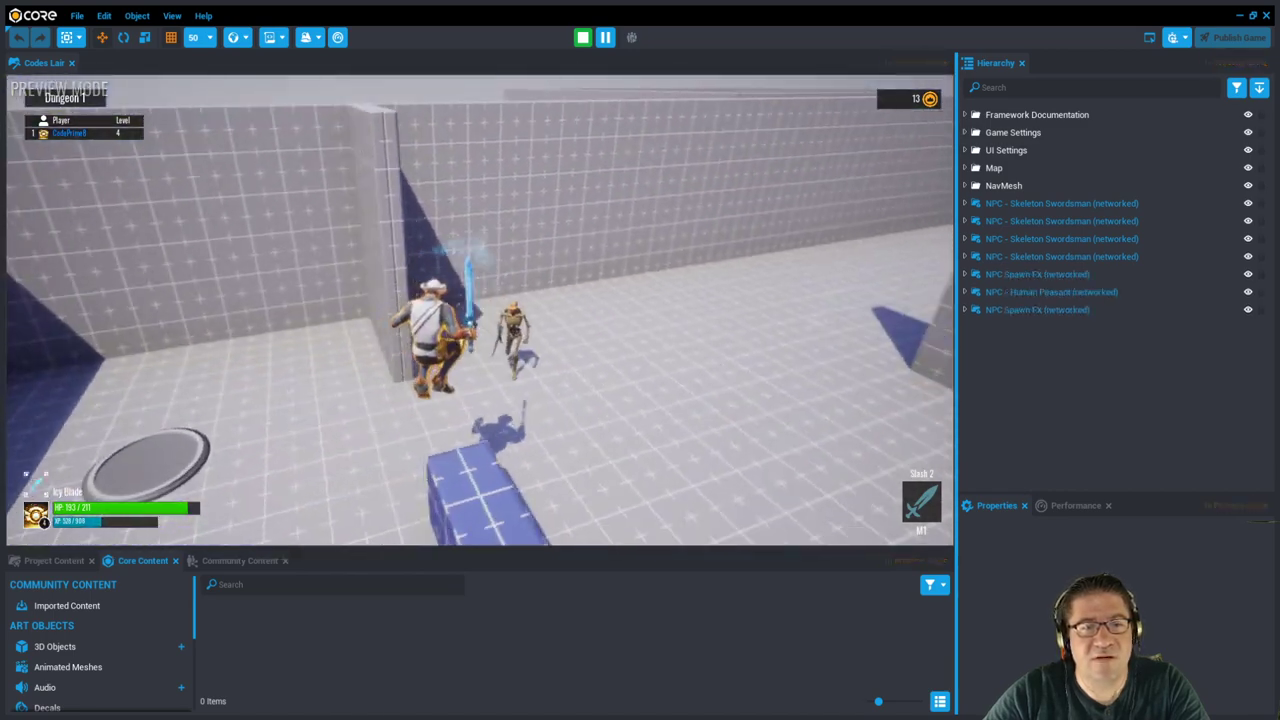
click(480, 310)
click(480, 310)
click(480, 310)
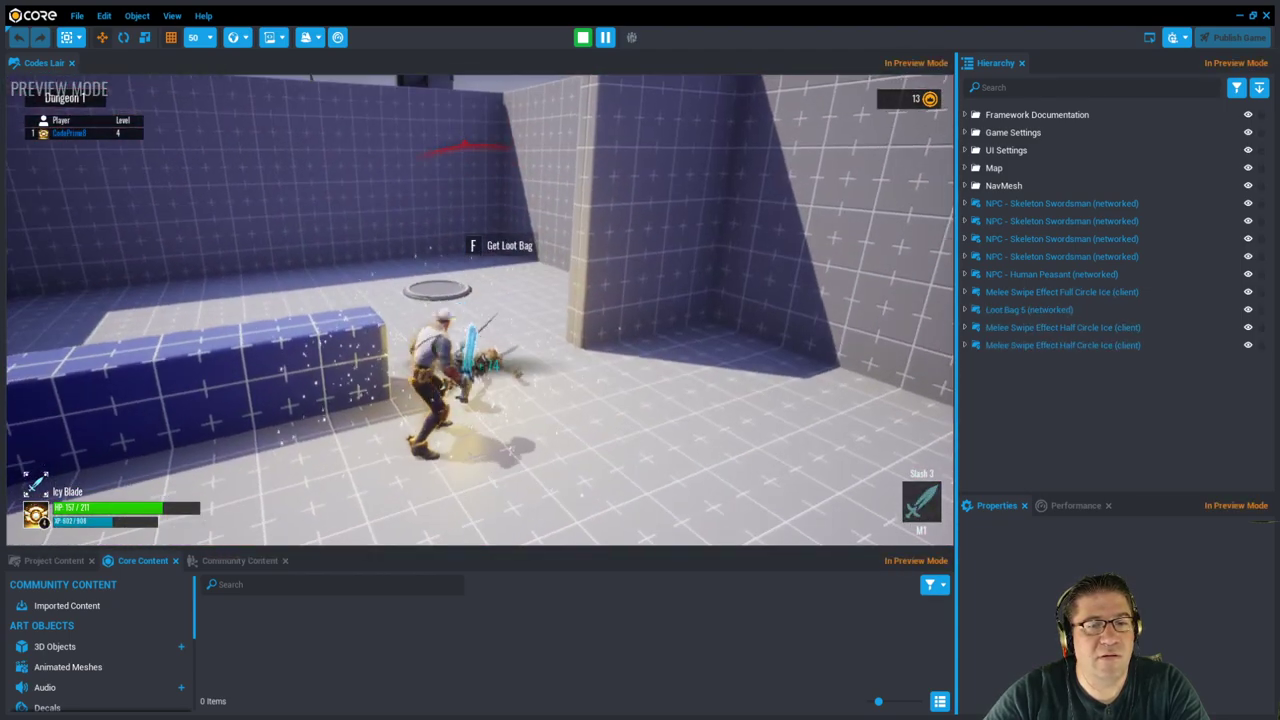
key(f)
- Run on into Boss Dungeon 1 and slash the Elemental Stone boss and its Skeleton Swordsmen
key(w)
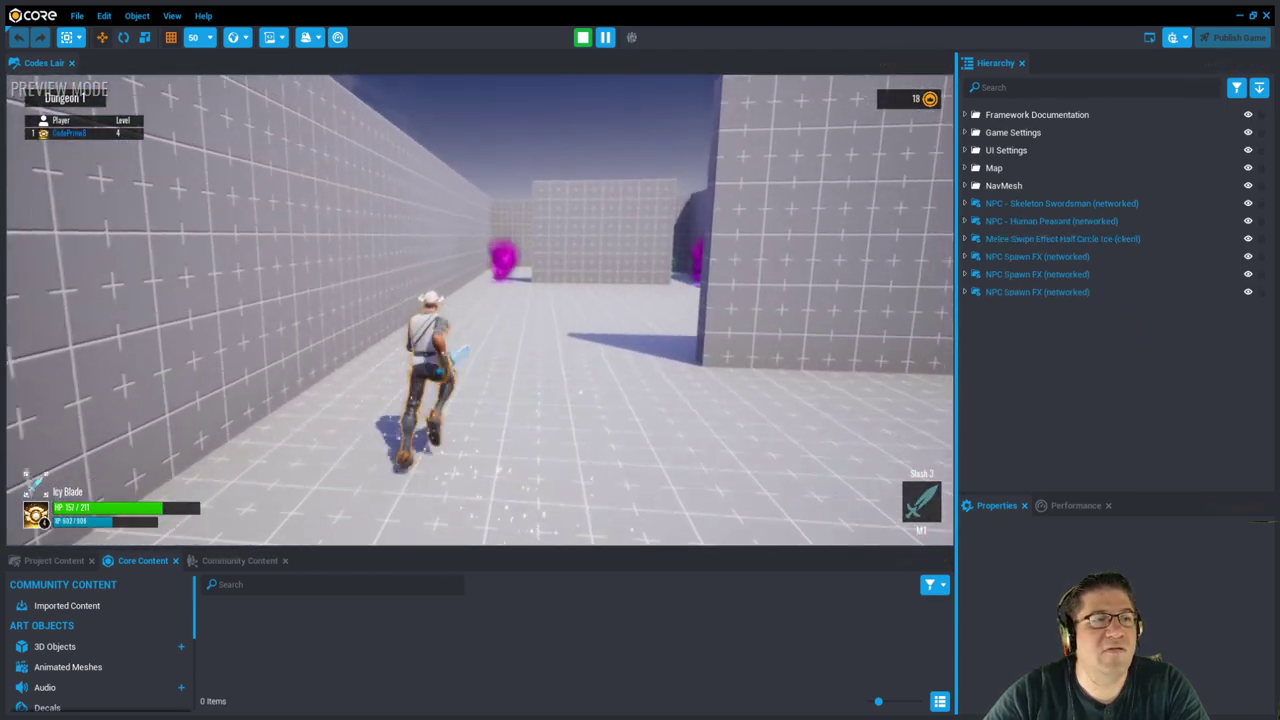
key(w)
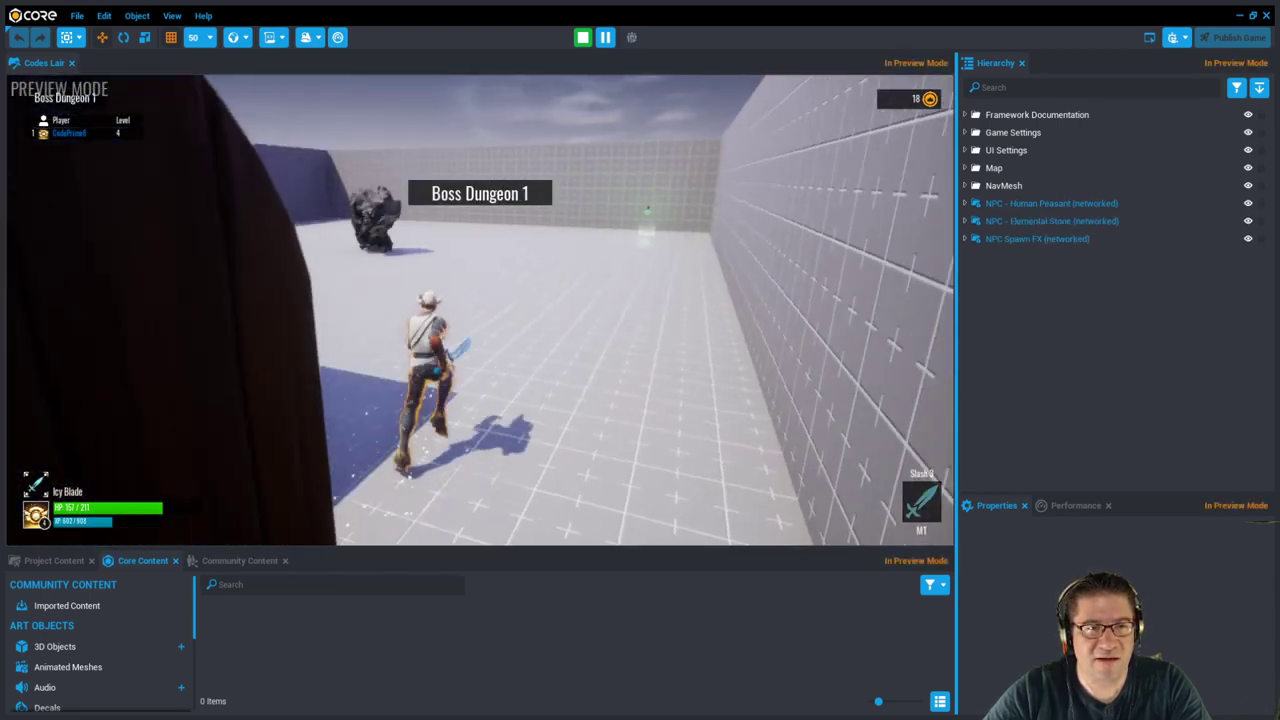
key(w)
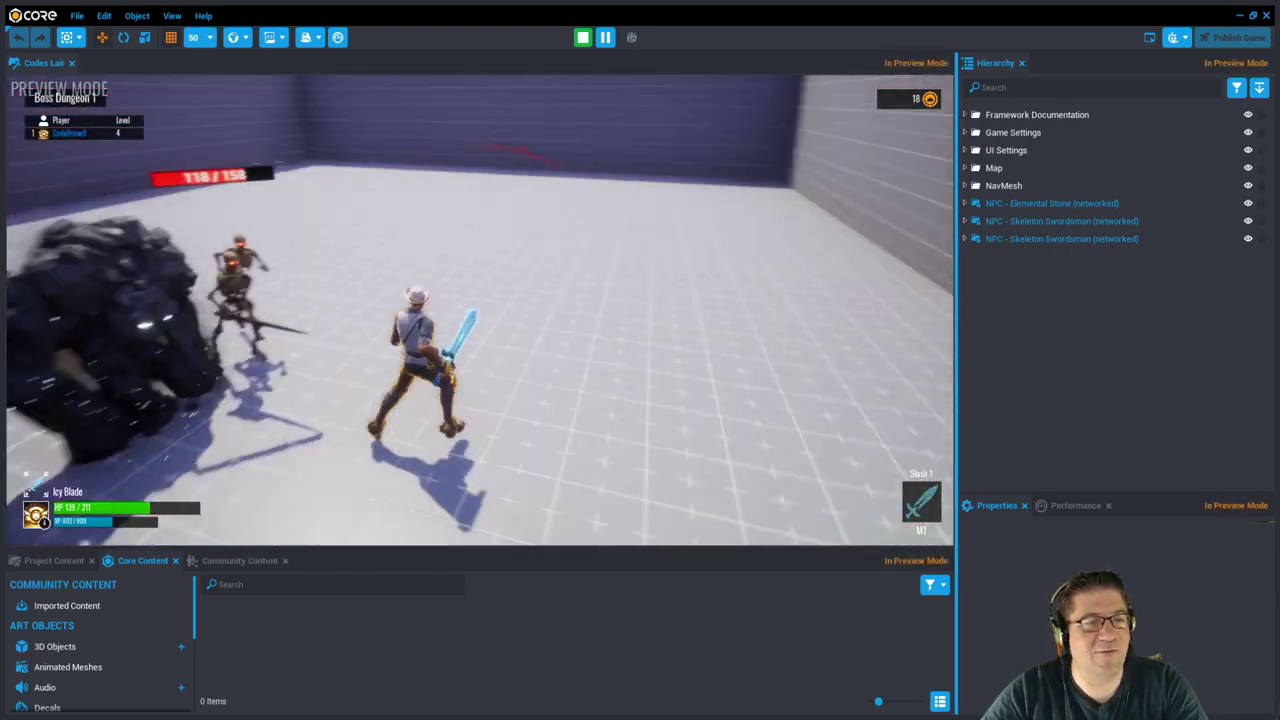
click(480, 310)
click(480, 310)
click(480, 310)
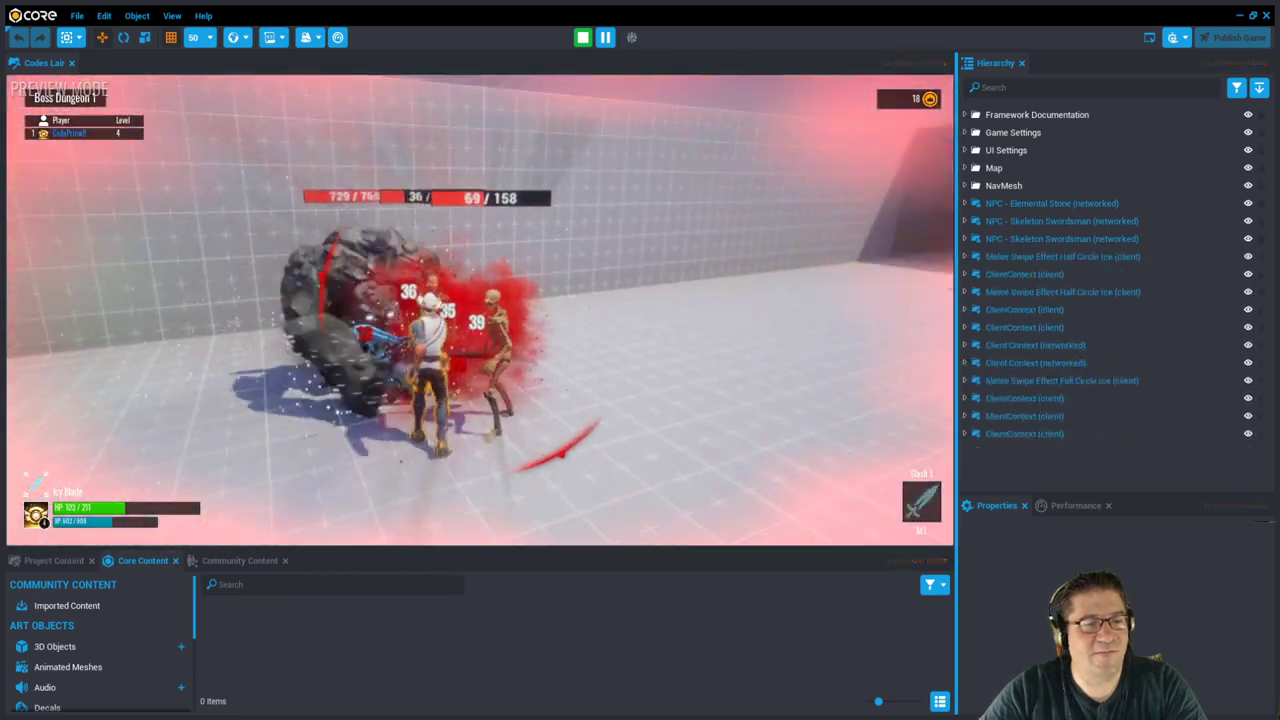
click(480, 310)
click(480, 310)
click(480, 310)
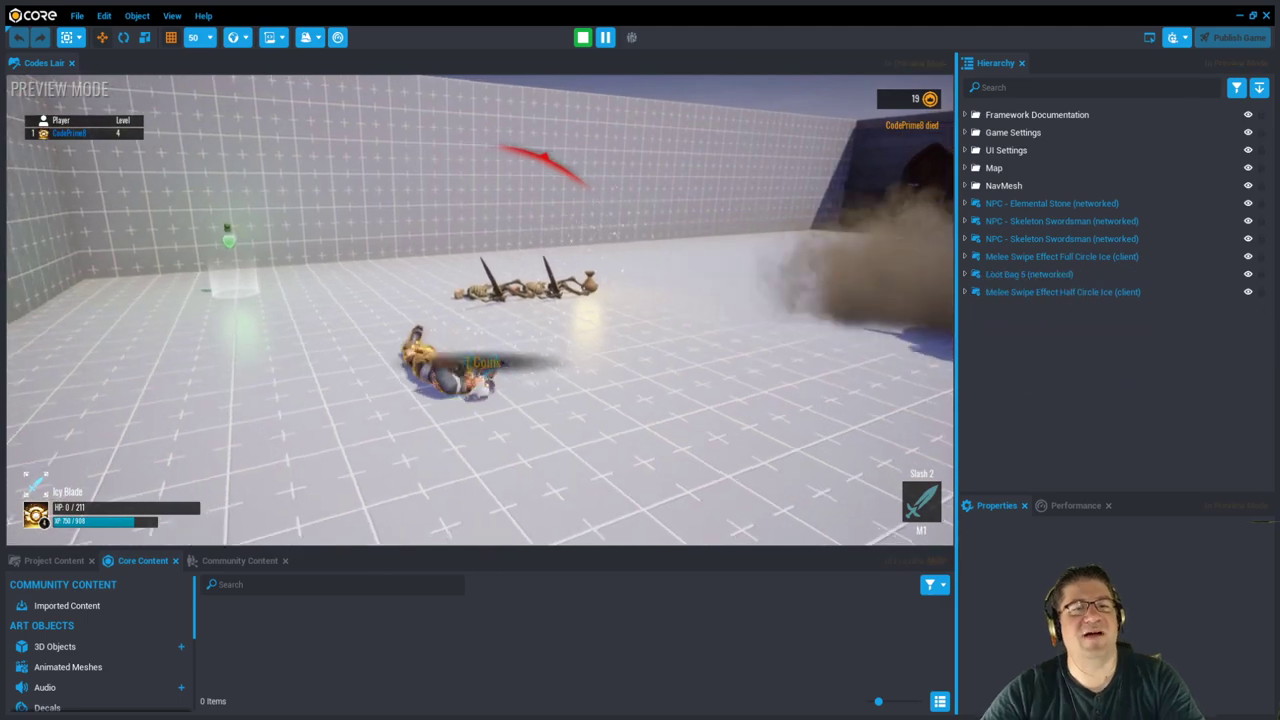
- Walk across the lobby toward the dungeon portals and end the preview
key(w)
key(space)
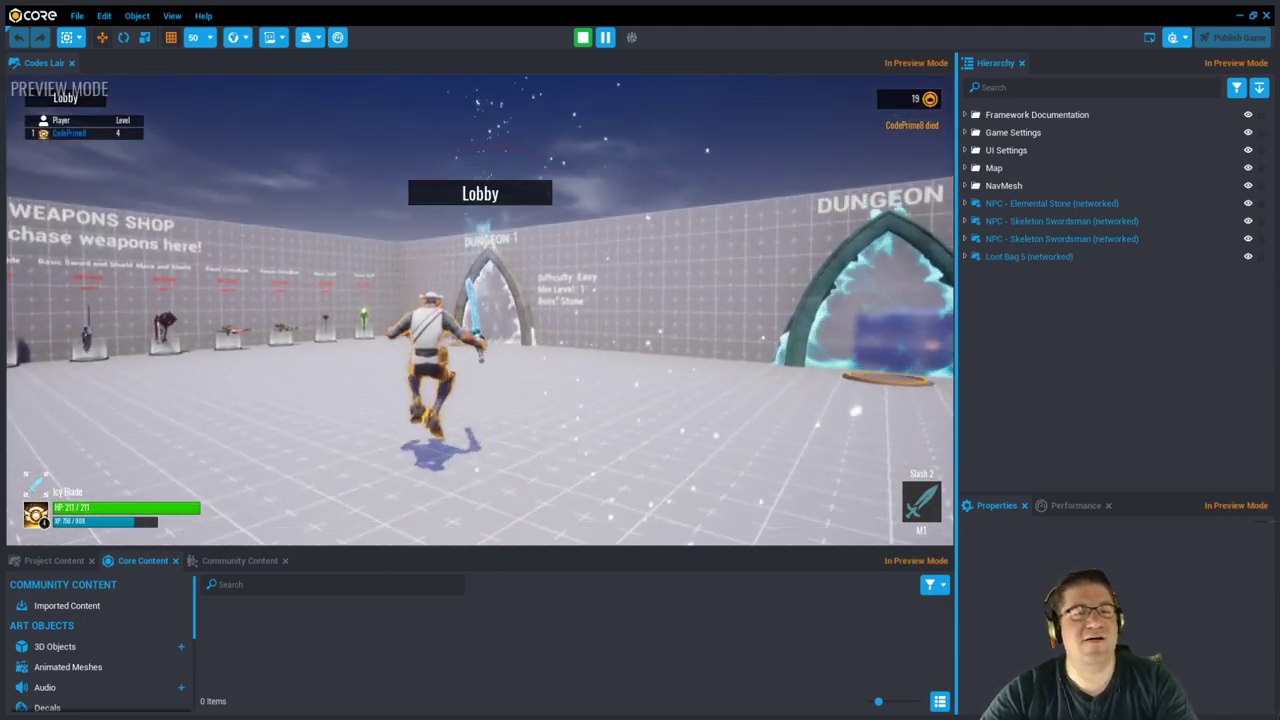
key(space)
key(w)
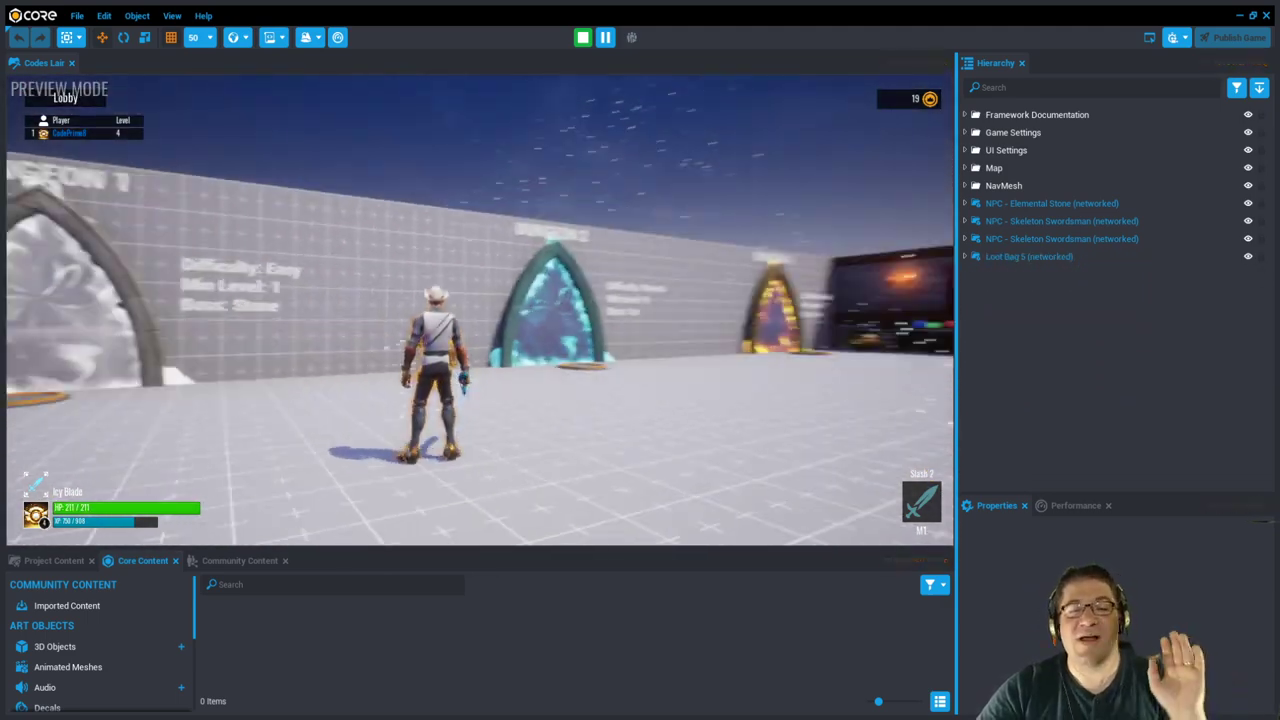
click(582, 37)
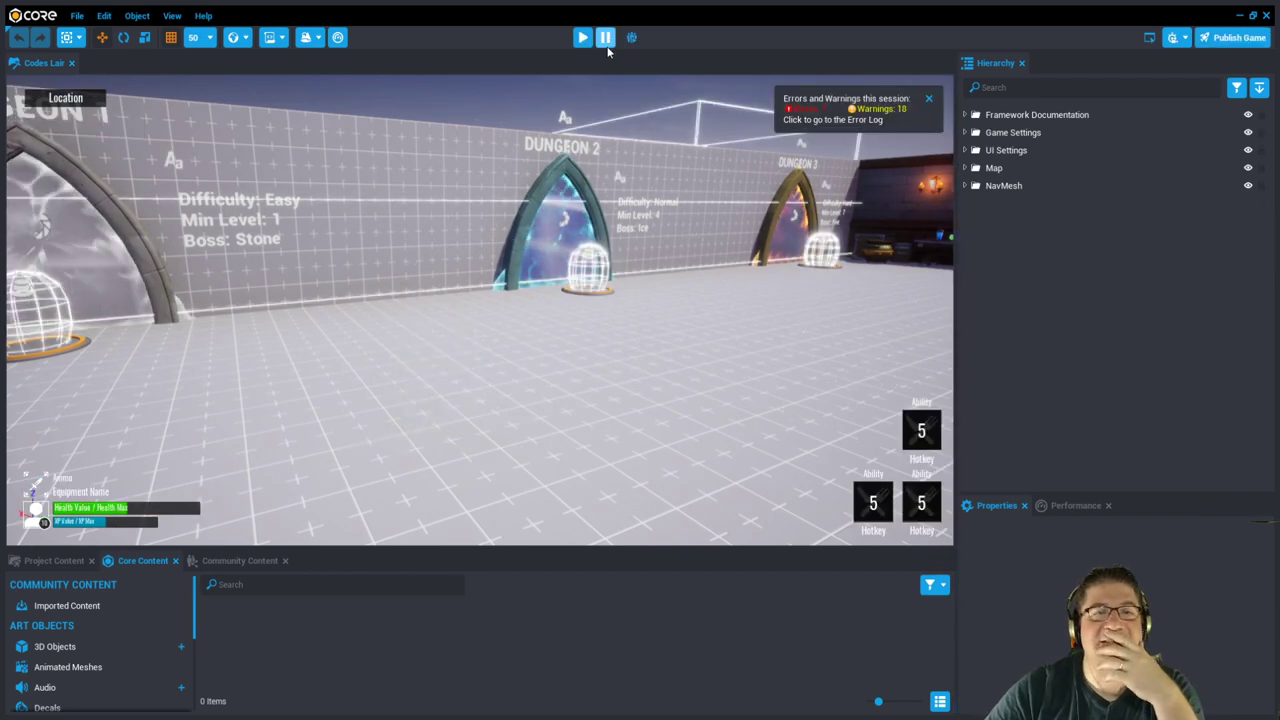
- Look over the lobby, the dungeon rooms, the example fantasy props and the weapons shop in the editor view
right_drag(520, 213, 881, 350)
click(588, 424)
right_drag(647, 369, 8, 232)
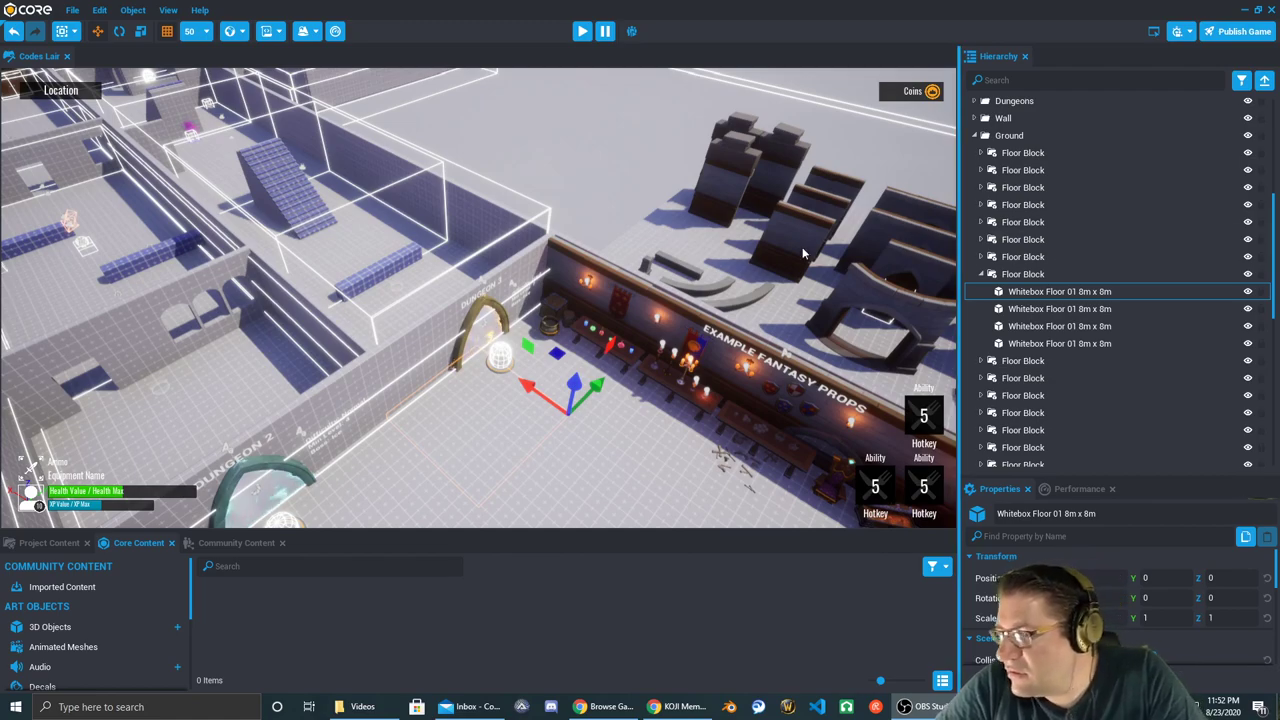
click(641, 384)
right_drag(641, 384, 2, 285)
key(w)
right_drag(560, 287, 271, 381)
scroll(396, 352, up, 5)
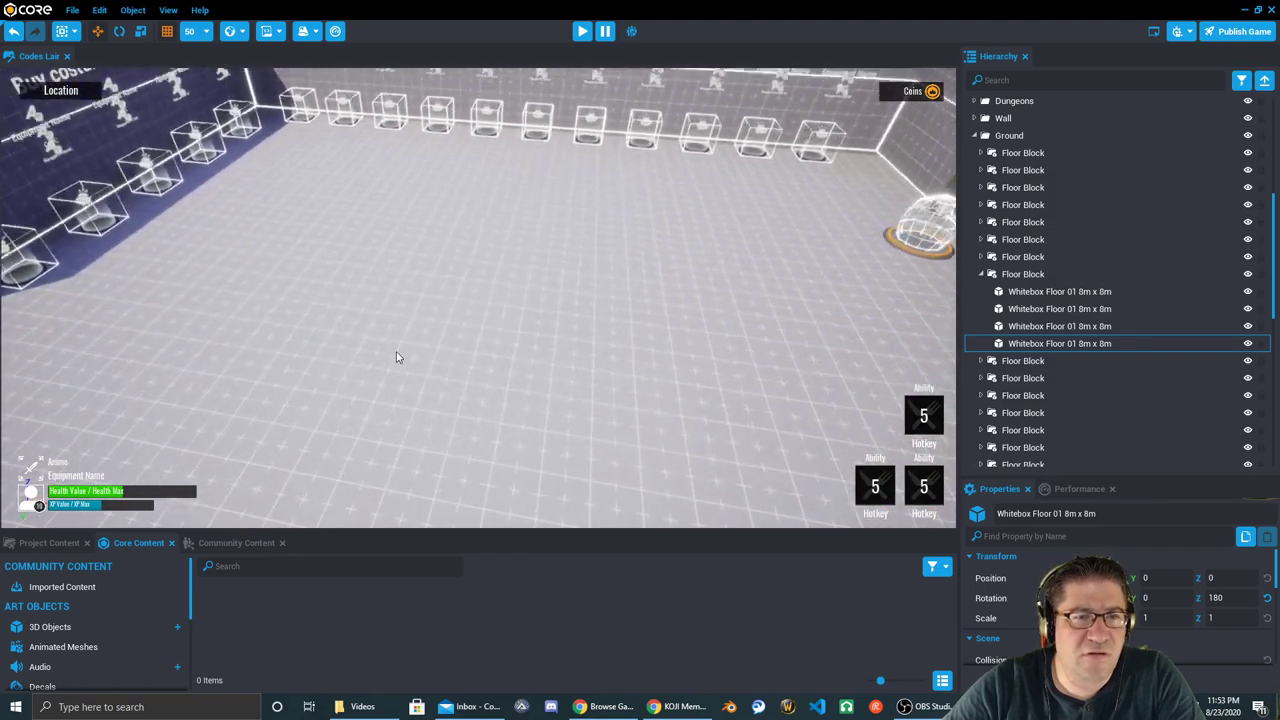
- Select the Cylinder of the weapons shop's corner purchase pad and examine its scene, rendering and material properties
scroll(398, 337, up, 3)
right_drag(421, 299, 417, 253)
scroll(413, 223, up, 5)
scroll(413, 222, up, 3)
scroll(399, 198, up, 6)
click(418, 260)
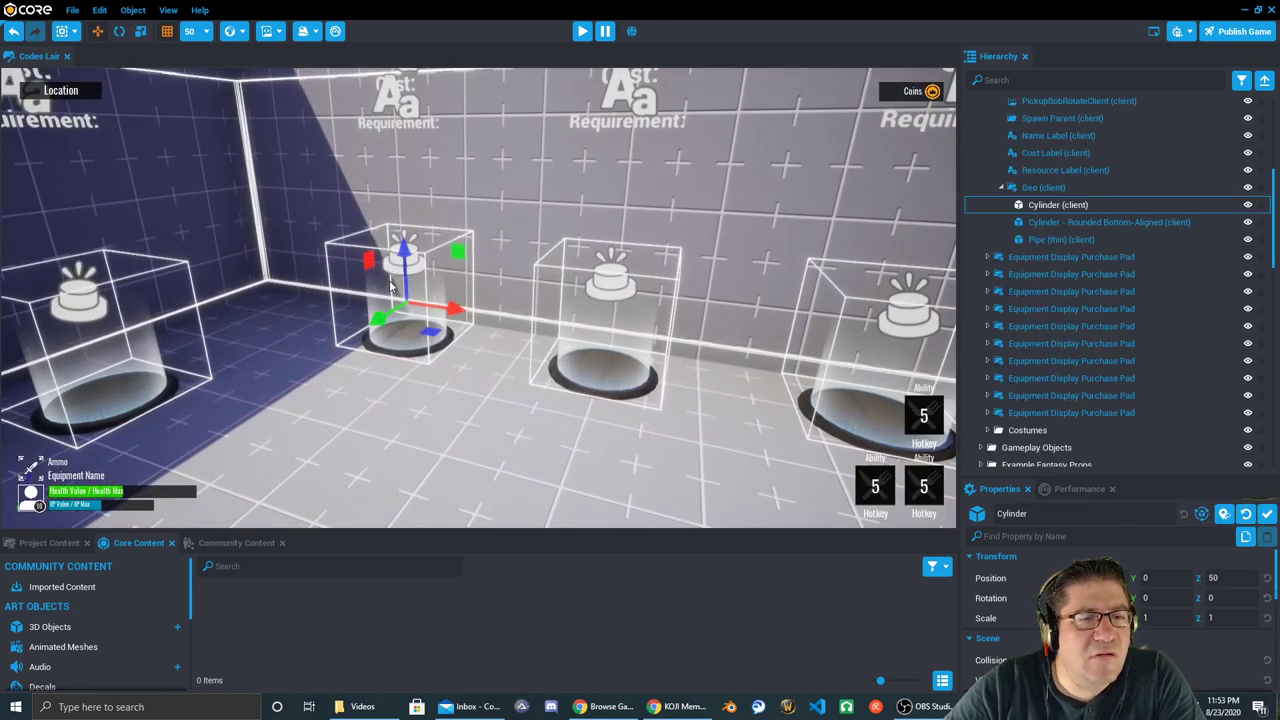
click(1056, 207)
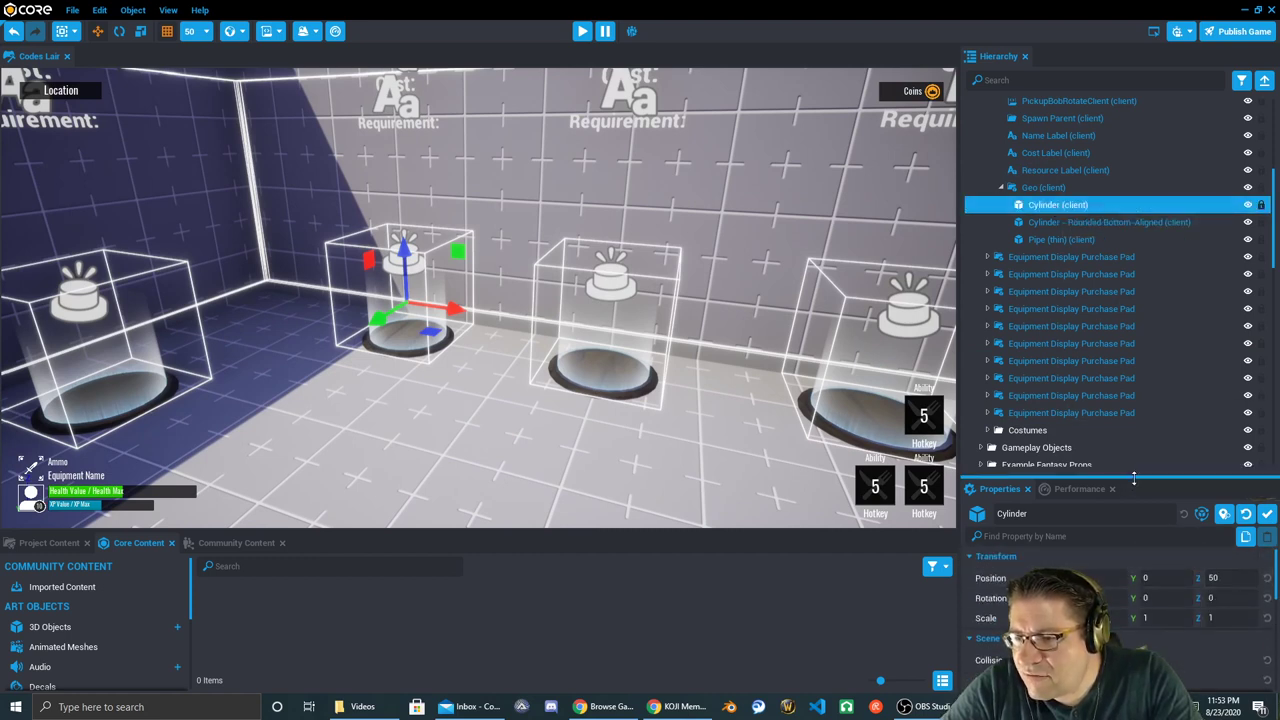
drag(1132, 476, 1149, 336)
scroll(1136, 466, down, 3)
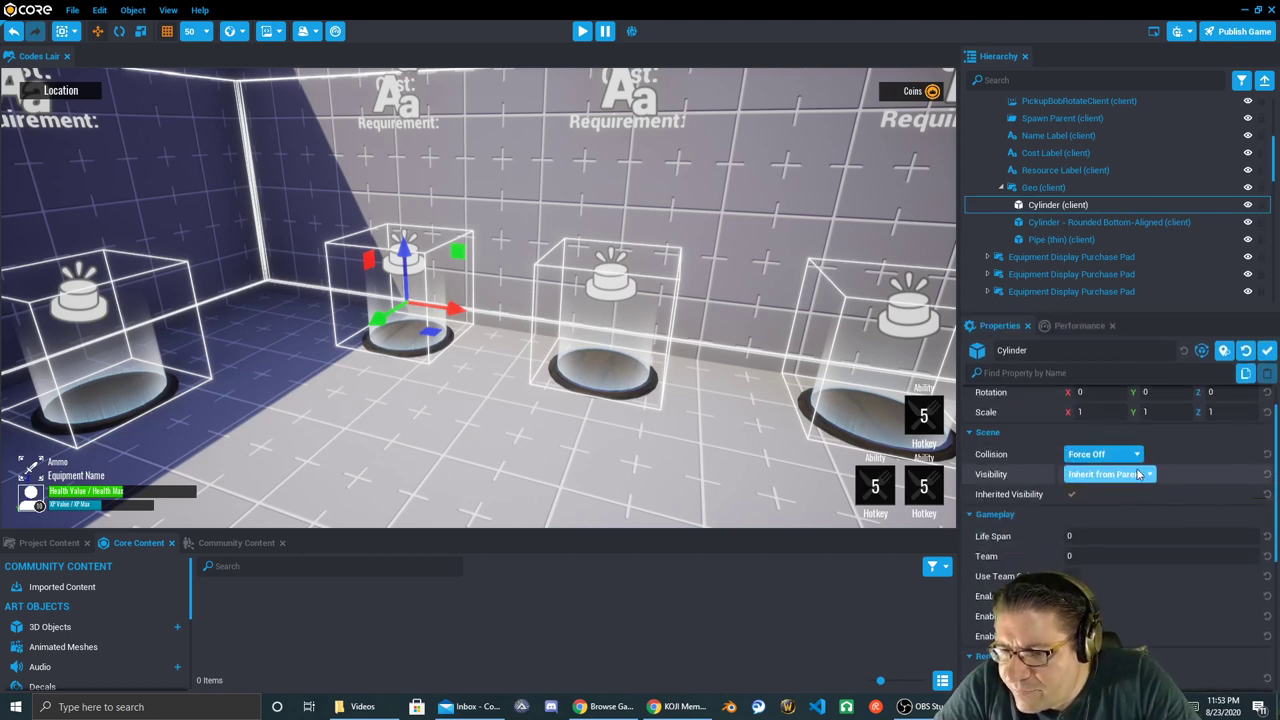
scroll(1124, 494, down, 5)
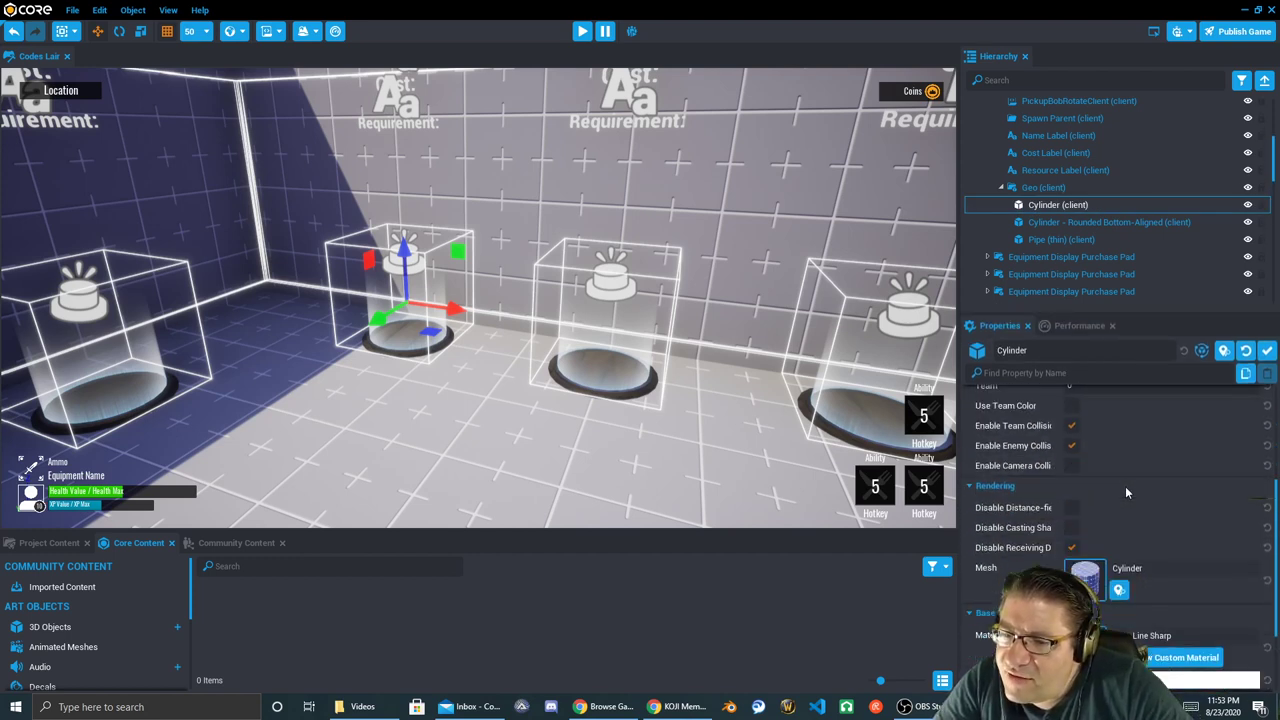
scroll(1131, 487, down, 1)
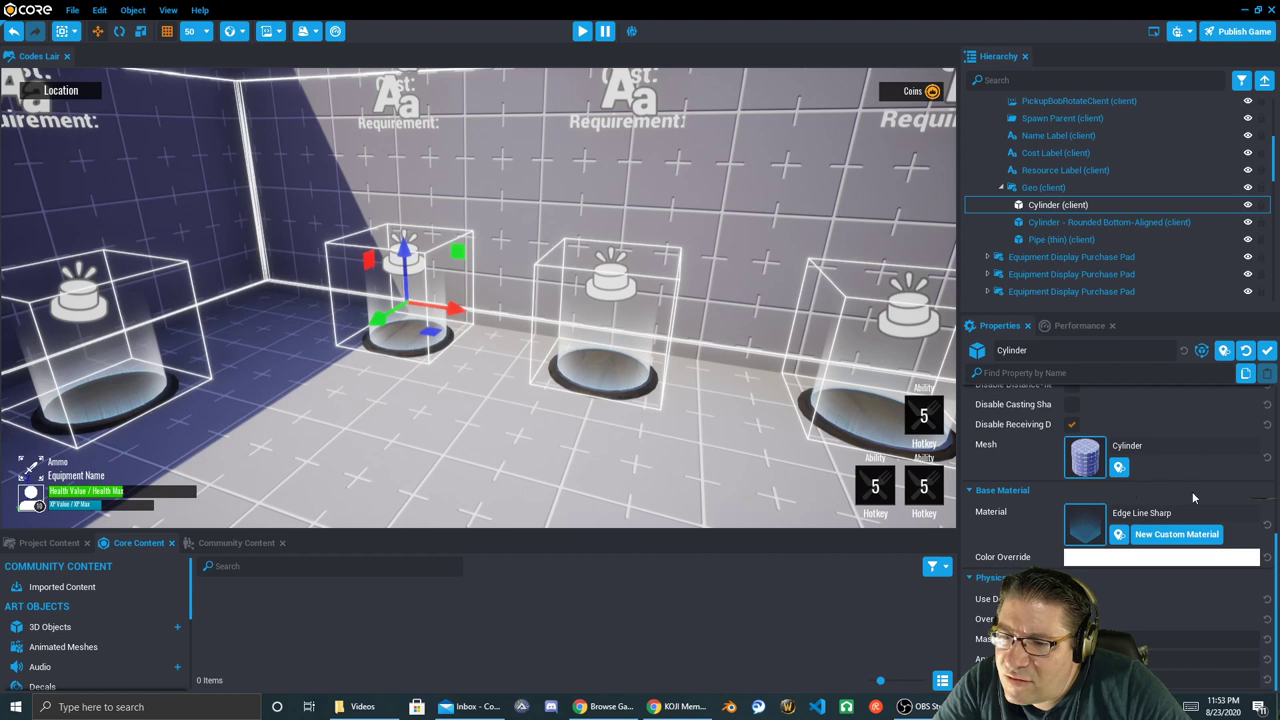
- Set the purchase pad Cylinder's scale to 2 on X, Y and Z
scroll(1190, 493, up, 10)
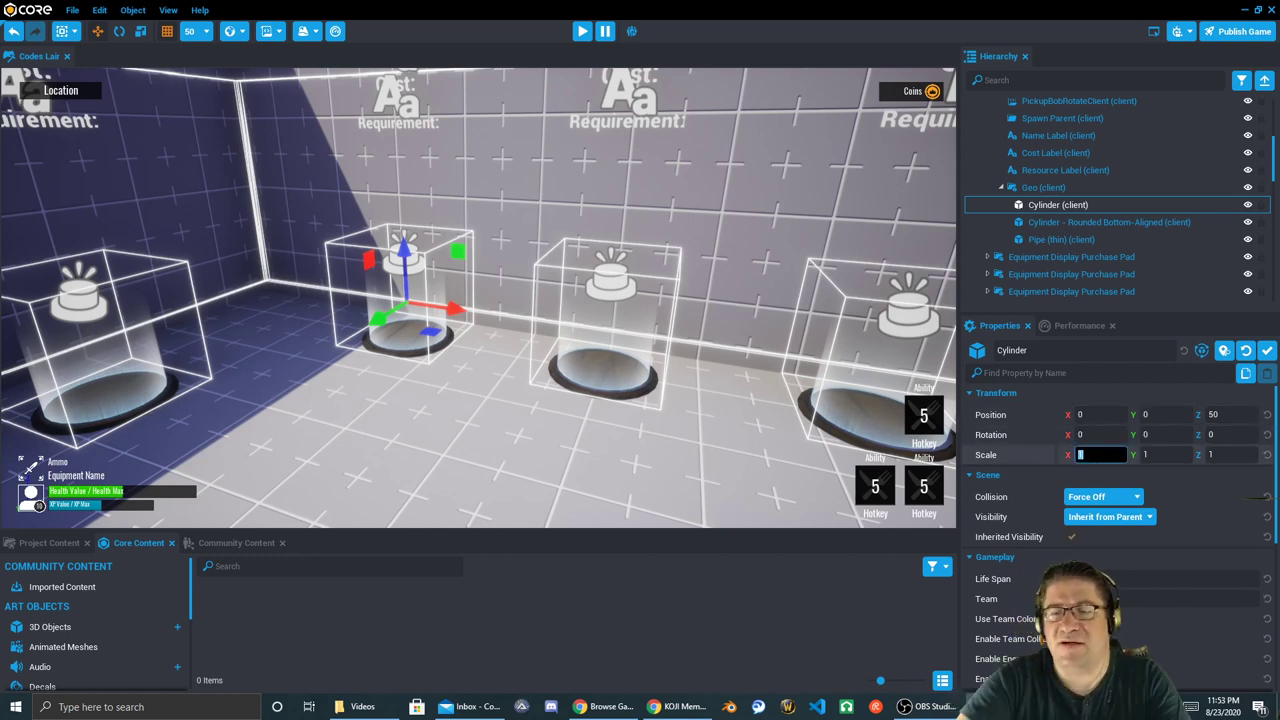
text(2)
key(Tab)
text(2)
key(Tab)
text(2)
key(Return)
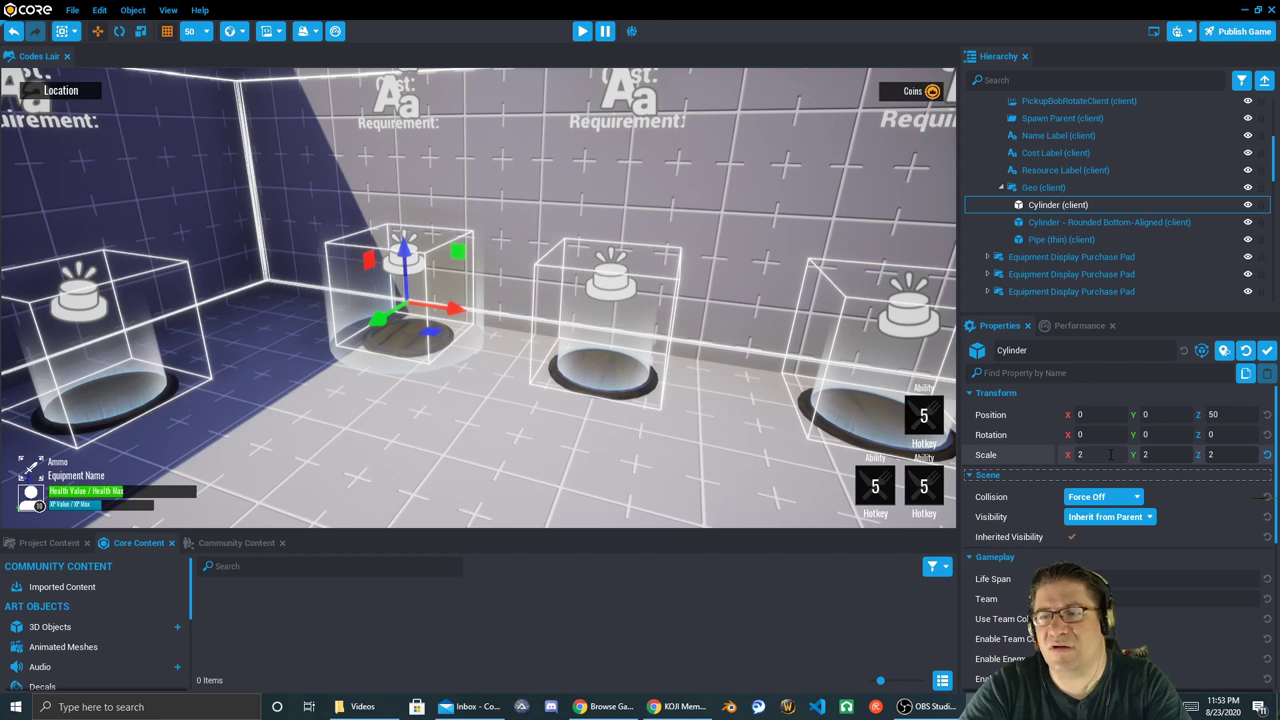
- Undo the Cylinder's scale changes on all three axes
key(ctrl+z)
key(ctrl+z)
key(ctrl+z)
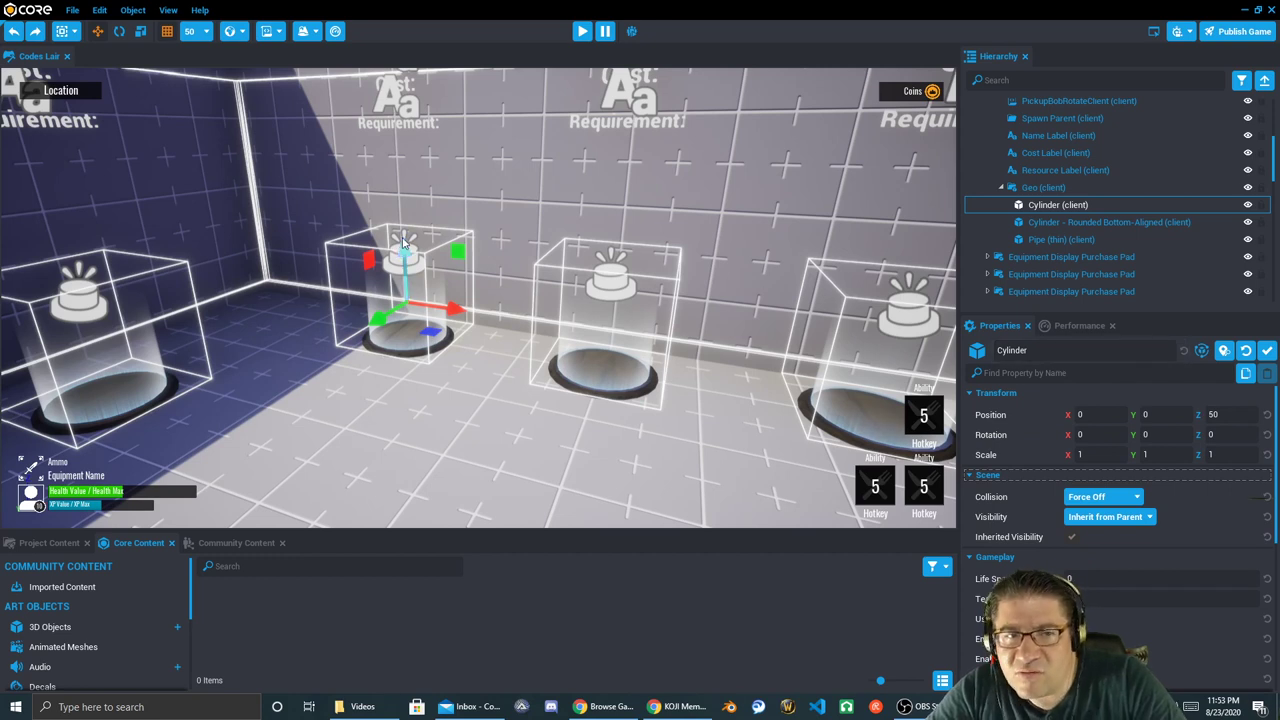
- Raise the purchase pad's Cylinder to a Z position of 125 and lower it again to 75
drag(404, 244, 410, 178)
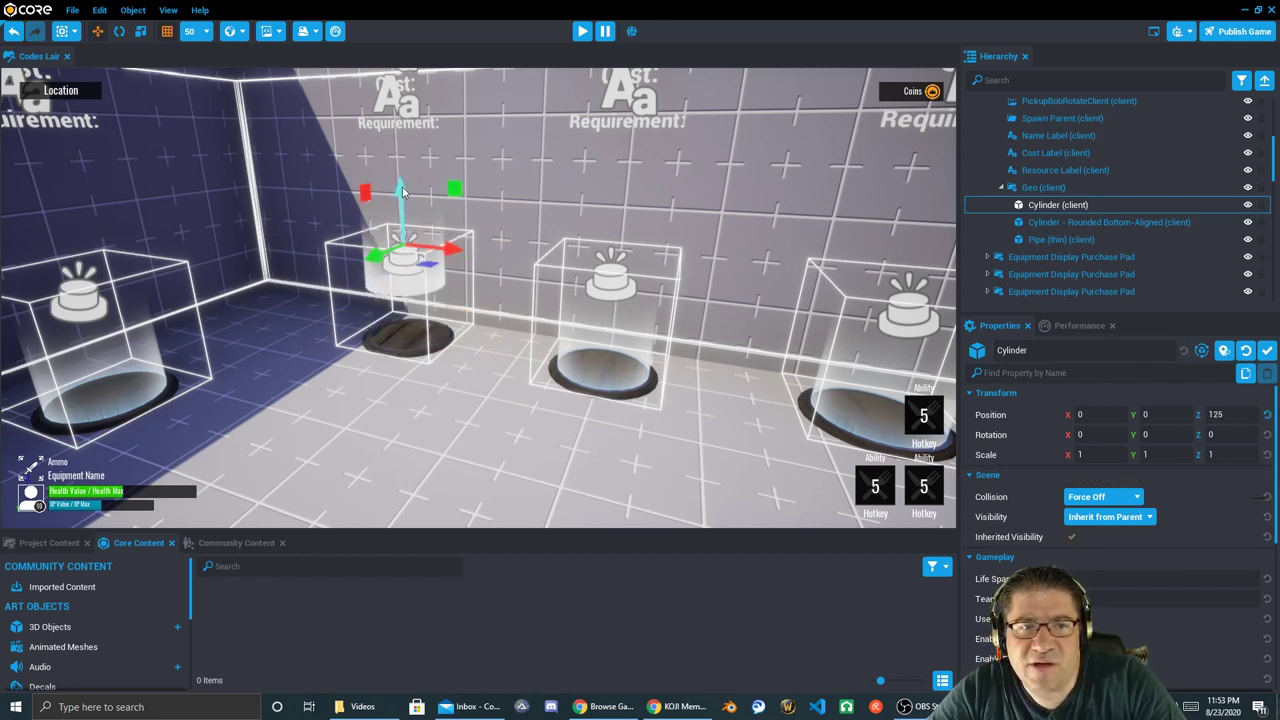
click(412, 313)
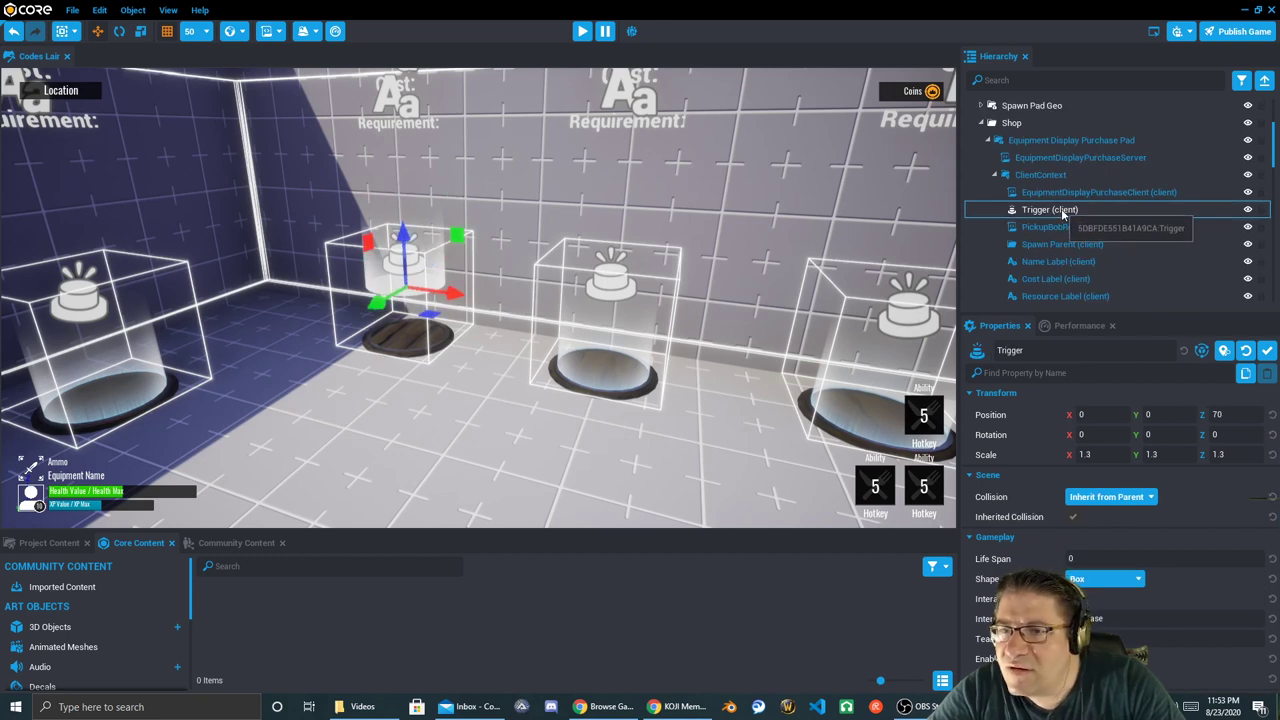
click(373, 219)
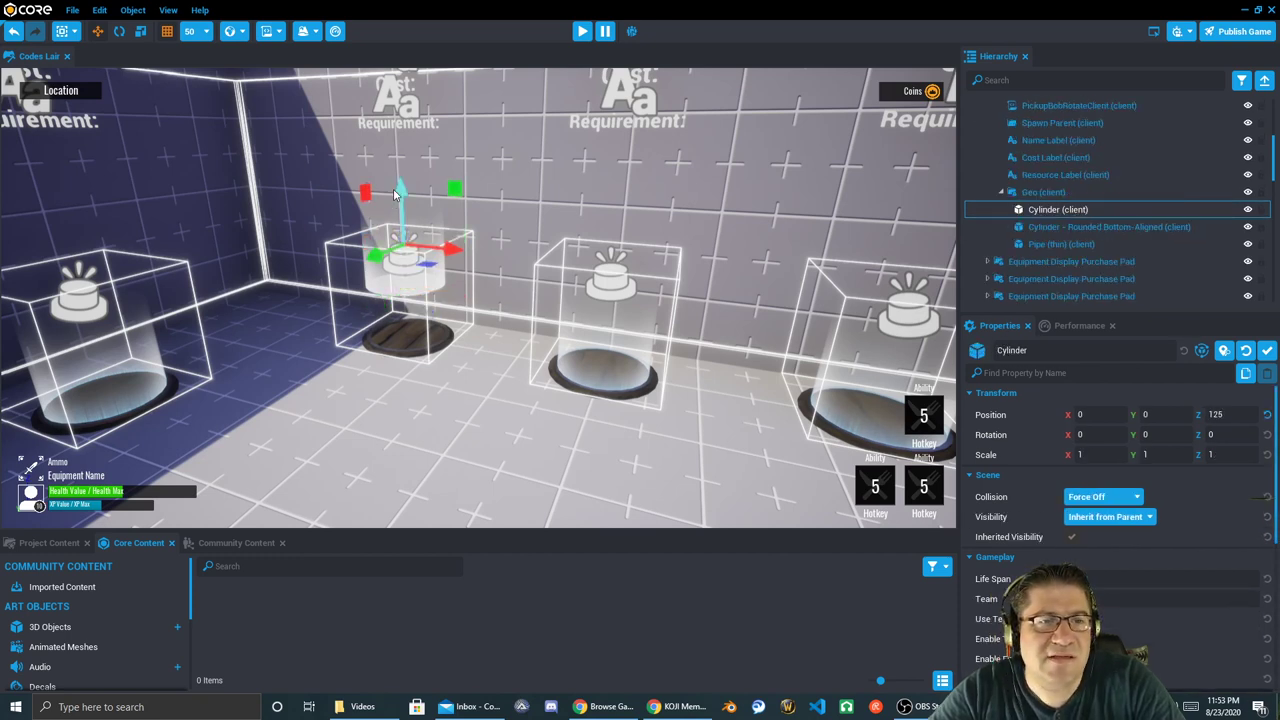
drag(402, 219, 404, 233)
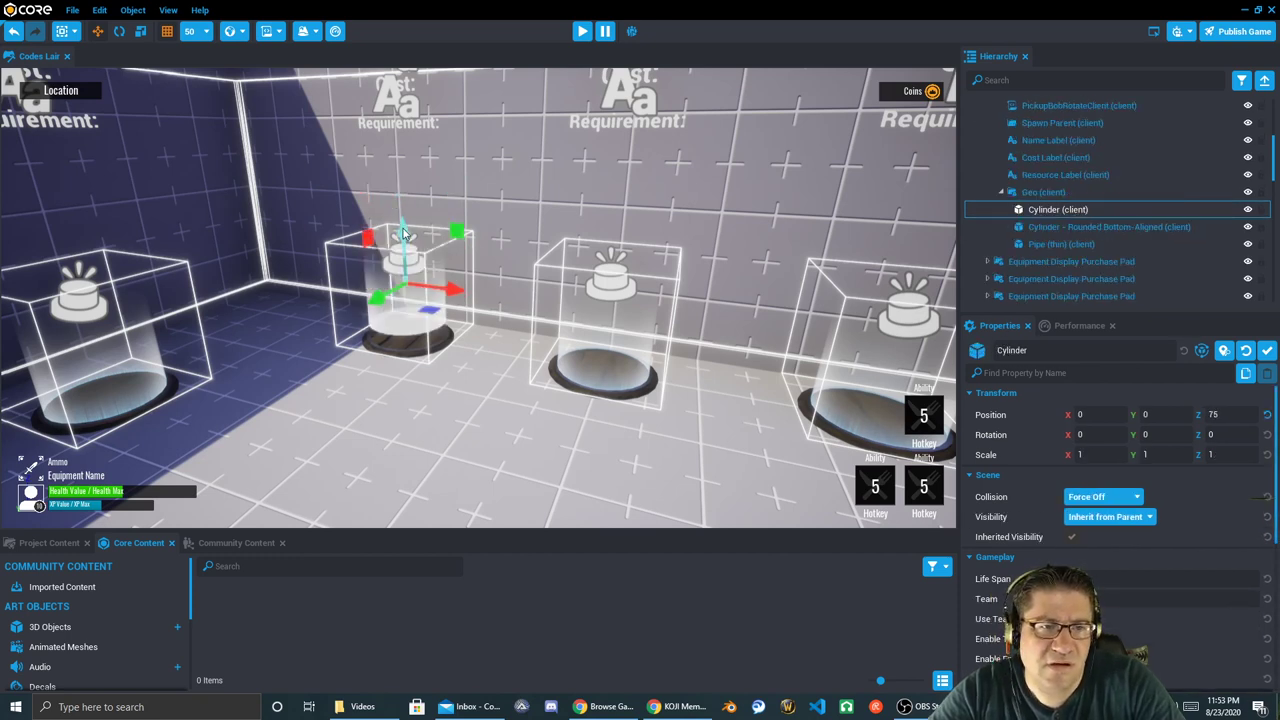
- Try moving the purchase pad's whole Geo group upward and undo that move
click(1043, 192)
key(s)
right_drag(451, 211, 422, 240)
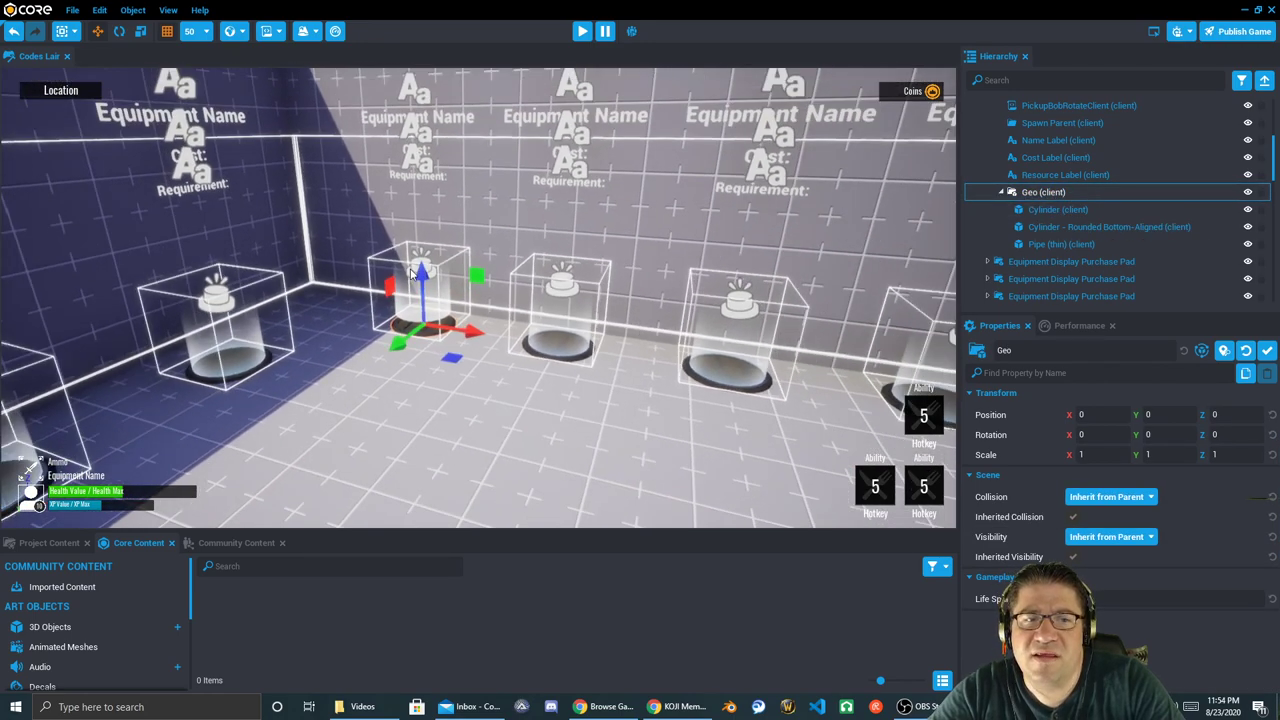
drag(416, 282, 420, 262)
key(ctrl+z)
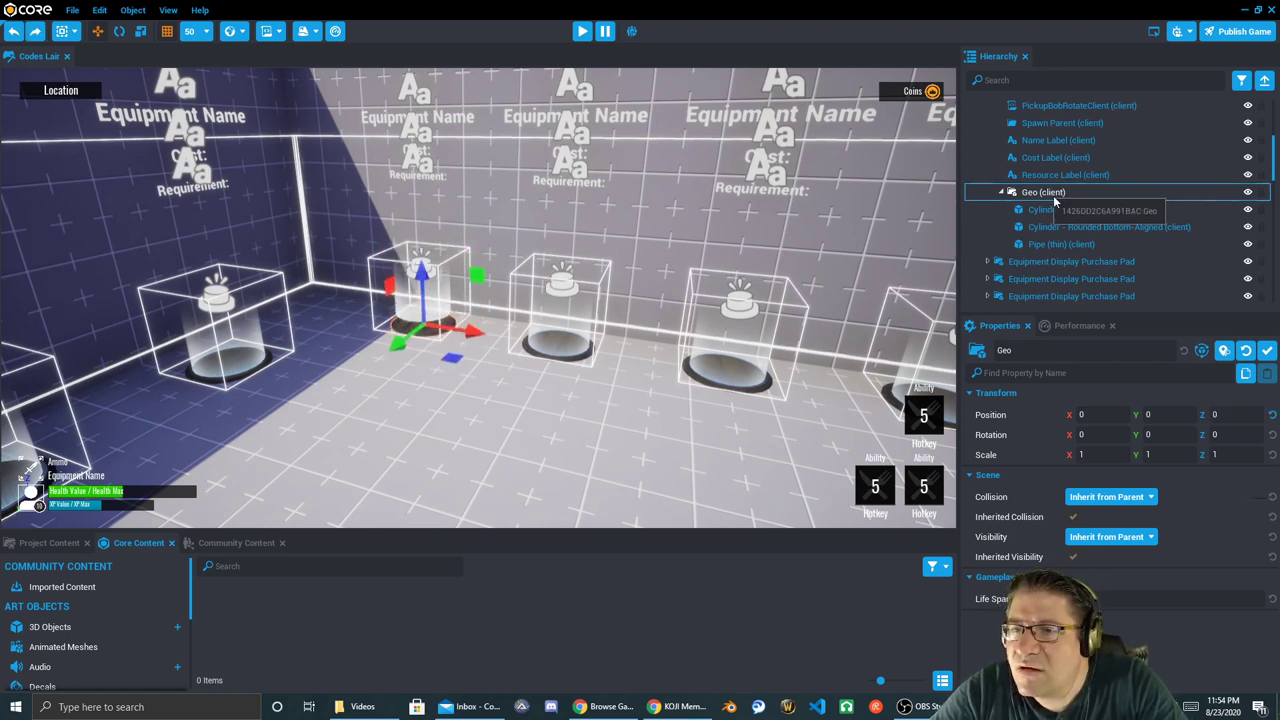
- Go through the Geo group's parts, select the Cylinder and undo its height moves
click(1070, 209)
click(1068, 227)
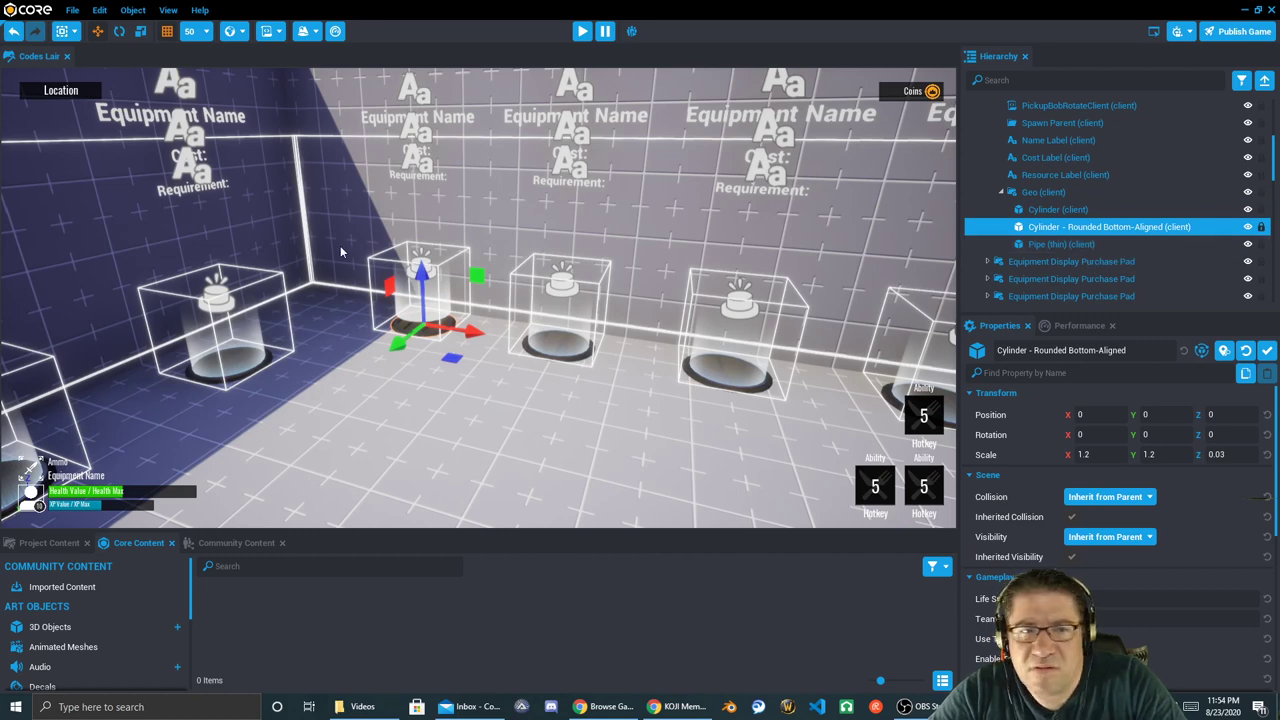
key(Up)
key(Up)
key(Down)
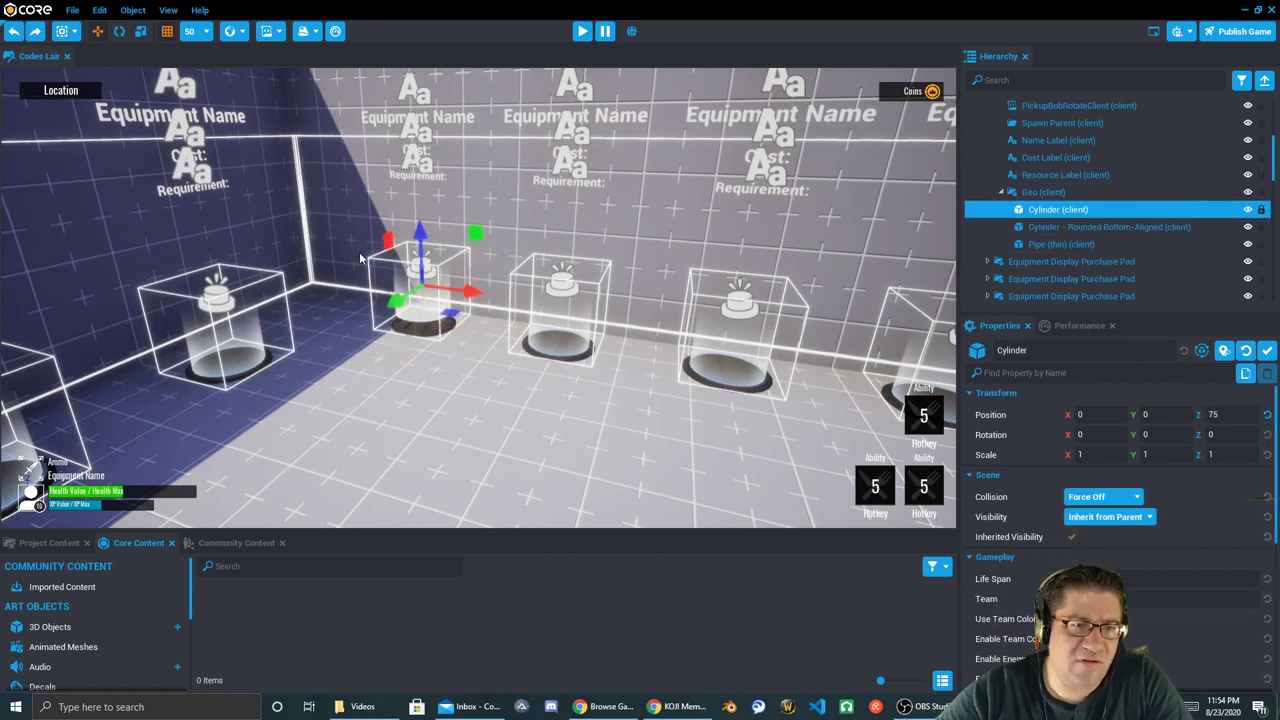
key(ctrl+z)
key(ctrl+z)
key(ctrl+z)
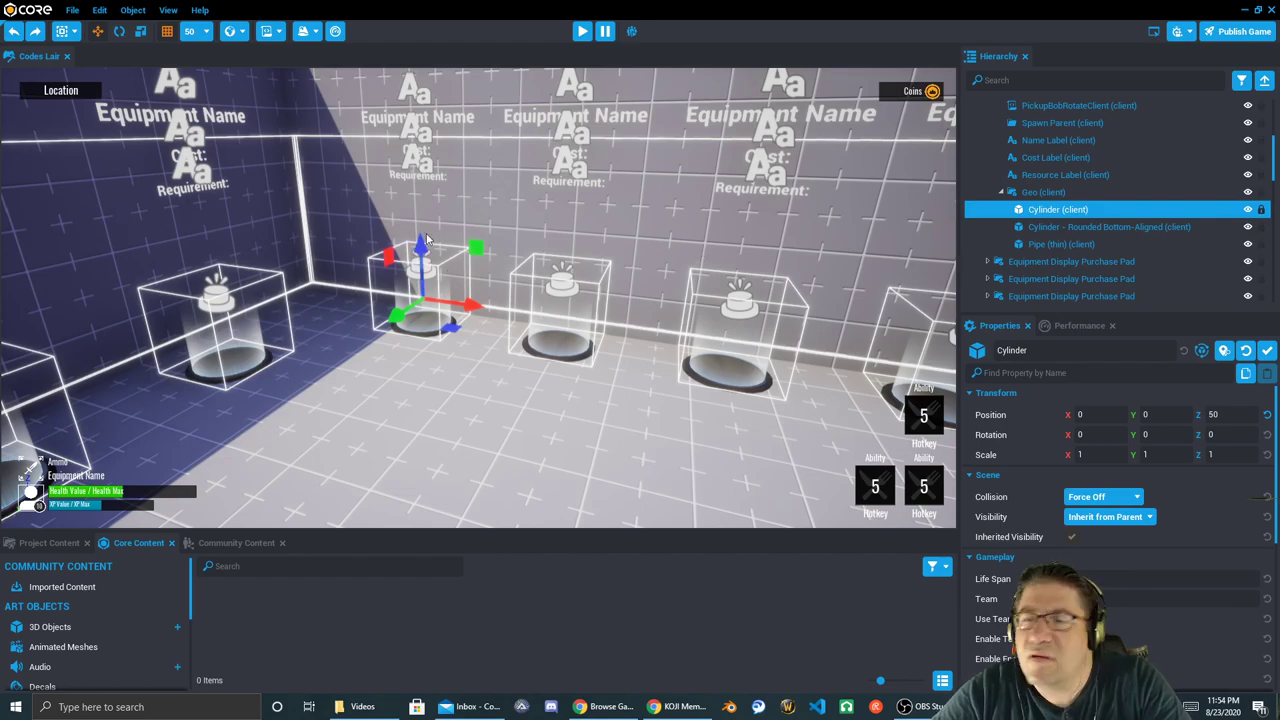
- Look over the Dungeon 1 entrance and the rooms behind it from above
right_drag(448, 317, 687, 454)
key(f)
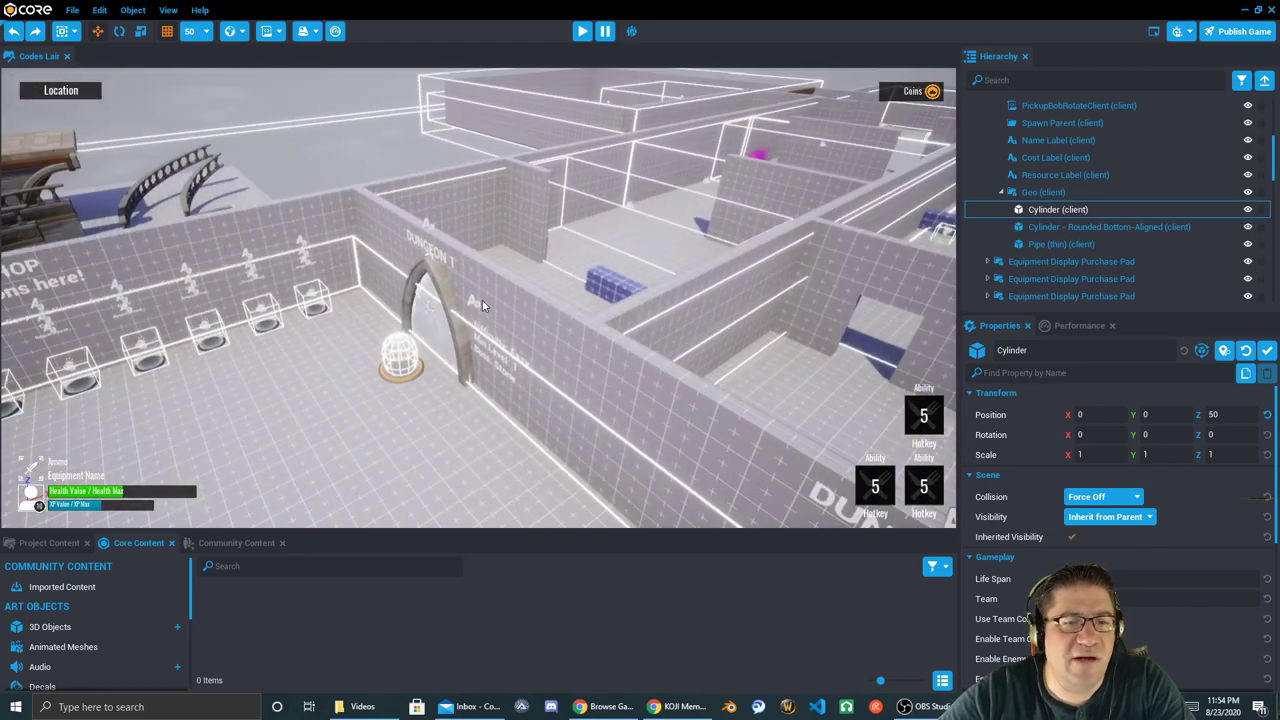
- Try moving the difficulty text beside the Dungeon 1 arch away from the wall to X position 300 and undo the move
click(484, 305)
drag(505, 313, 292, 338)
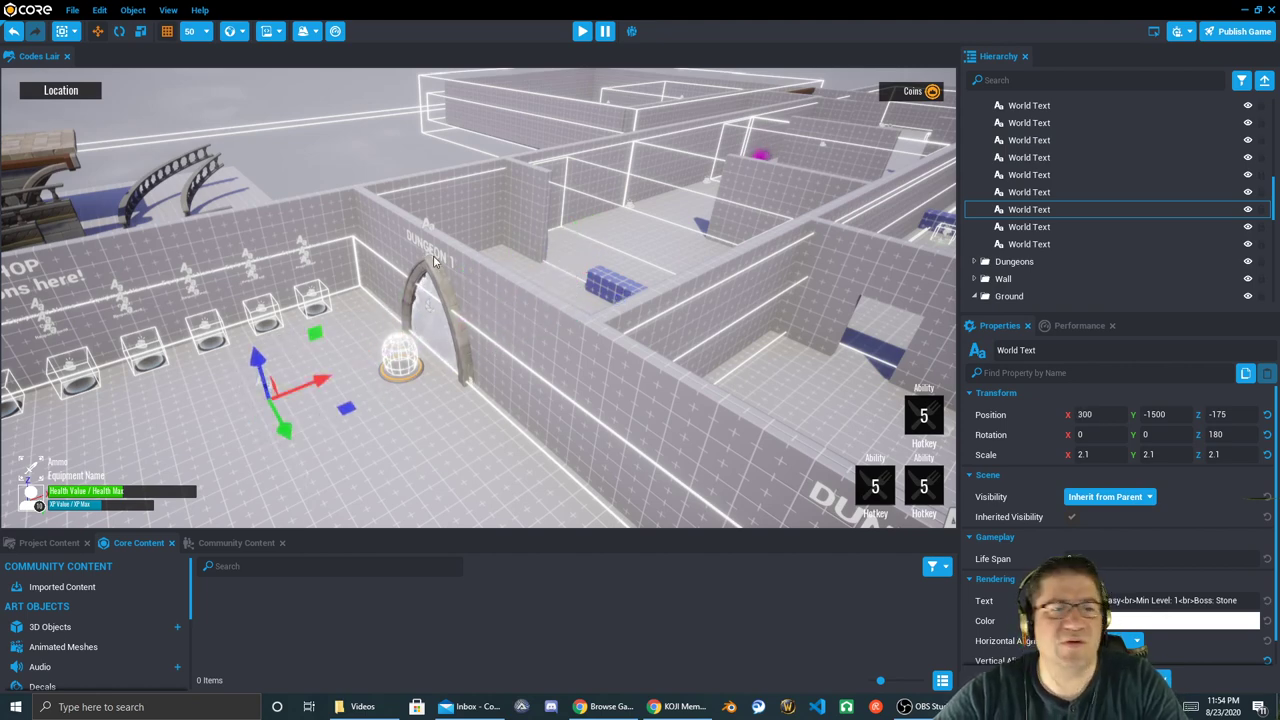
key(ctrl+z)
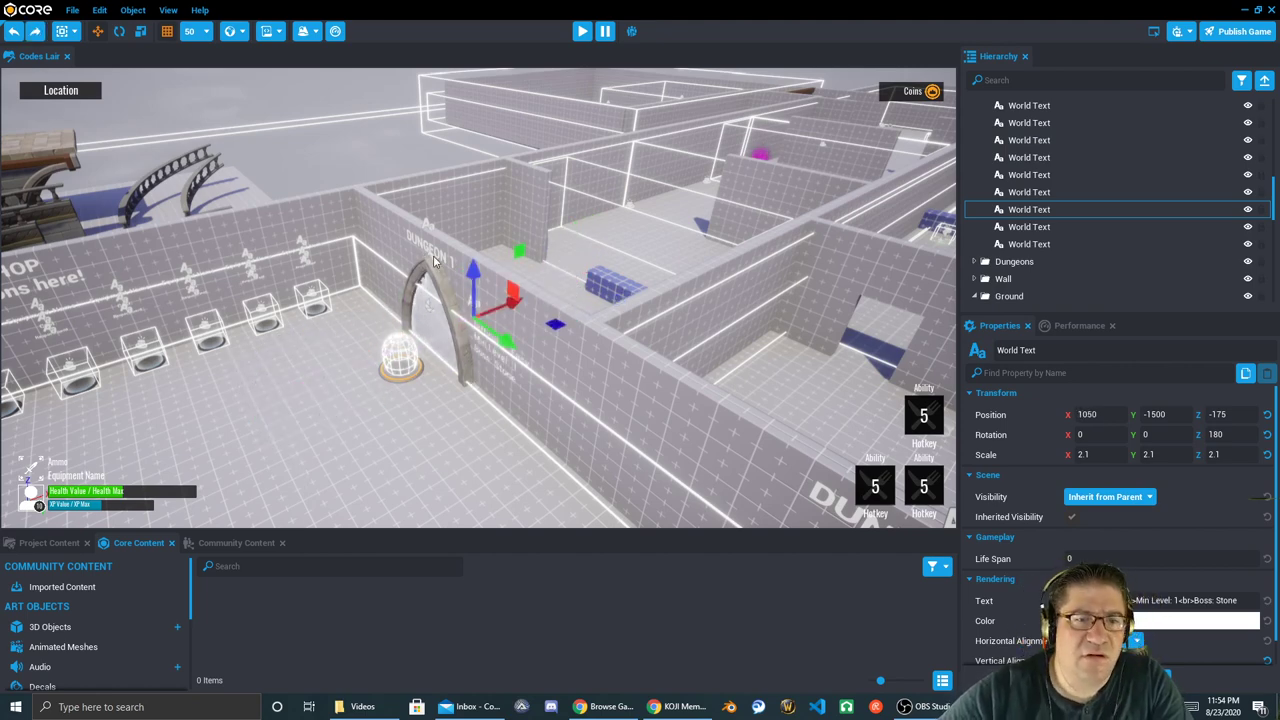
- Examine the Dungeon 1 difficulty text and its Text property up close, and show the project's own templates
right_drag(446, 360, 489, 385)
key(w)
scroll(489, 385, up, 8)
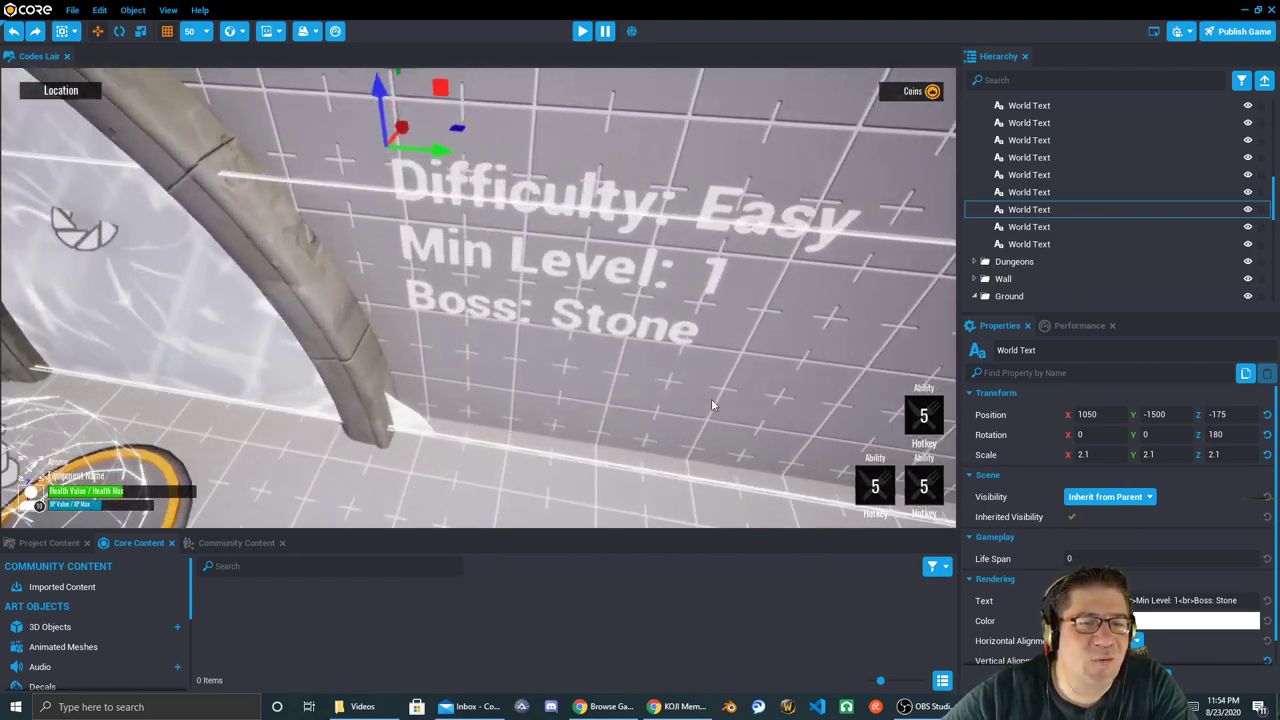
scroll(706, 333, down, 5)
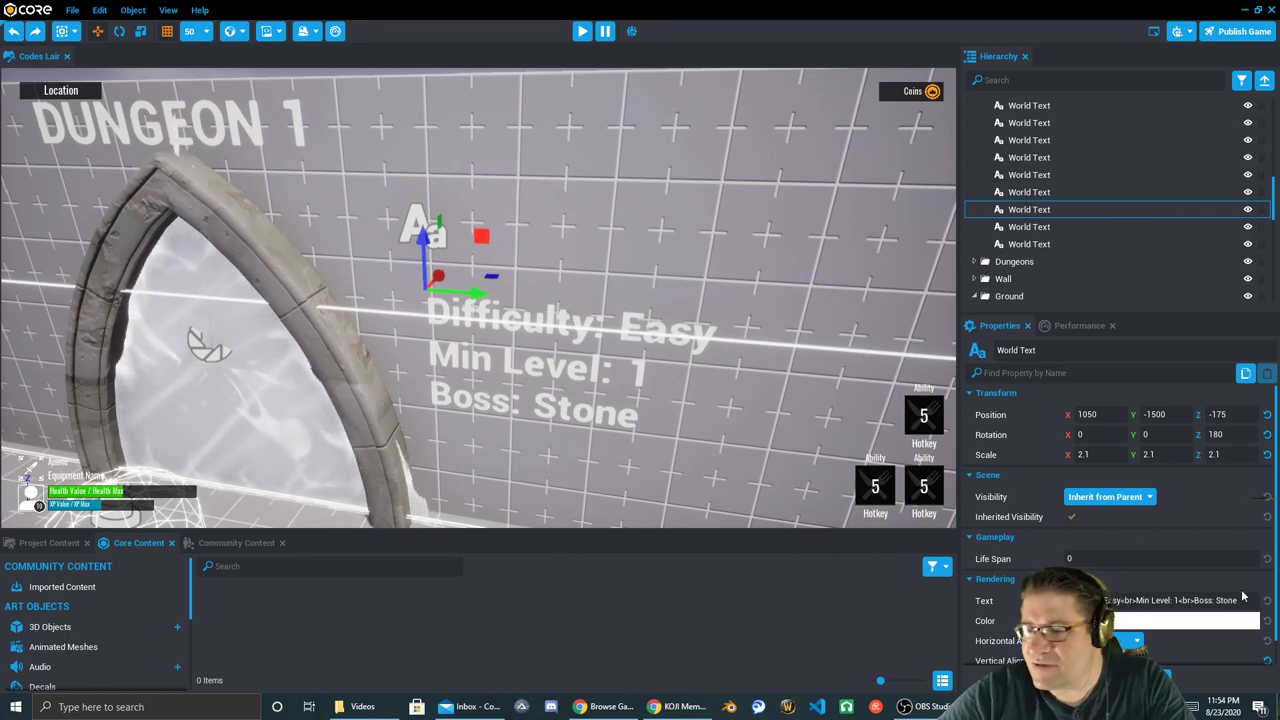
click(1141, 600)
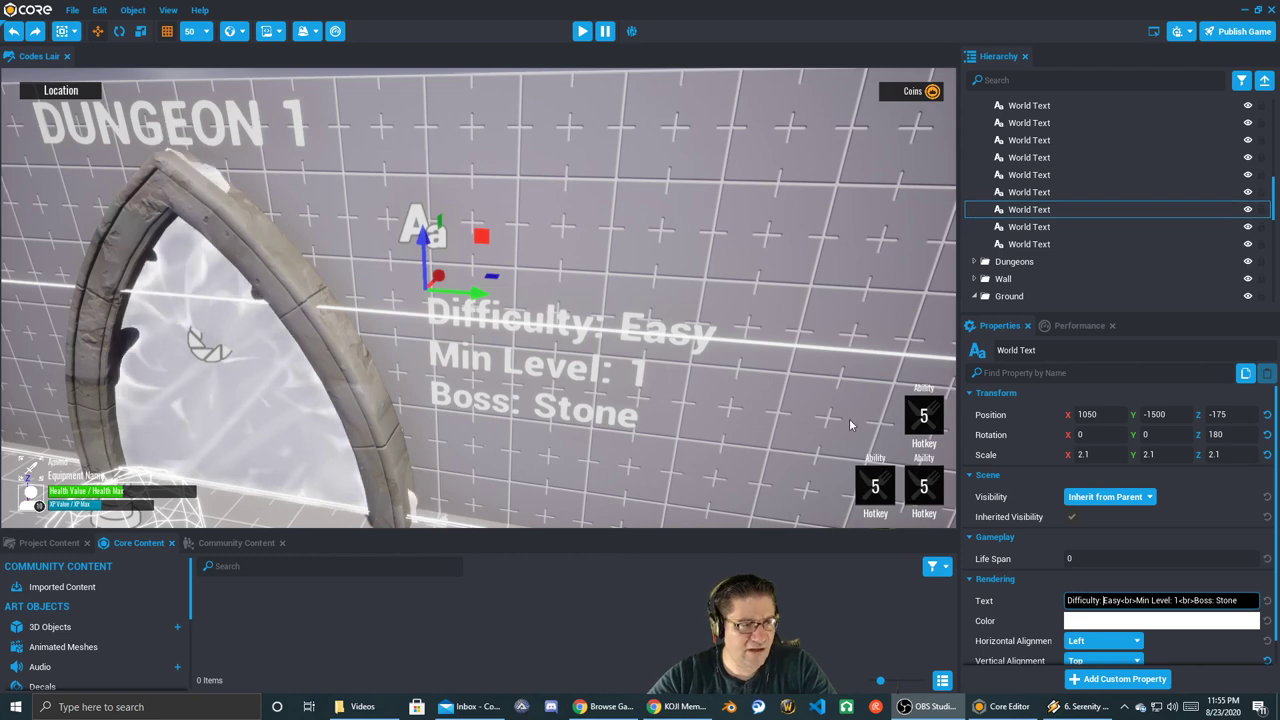
click(45, 543)
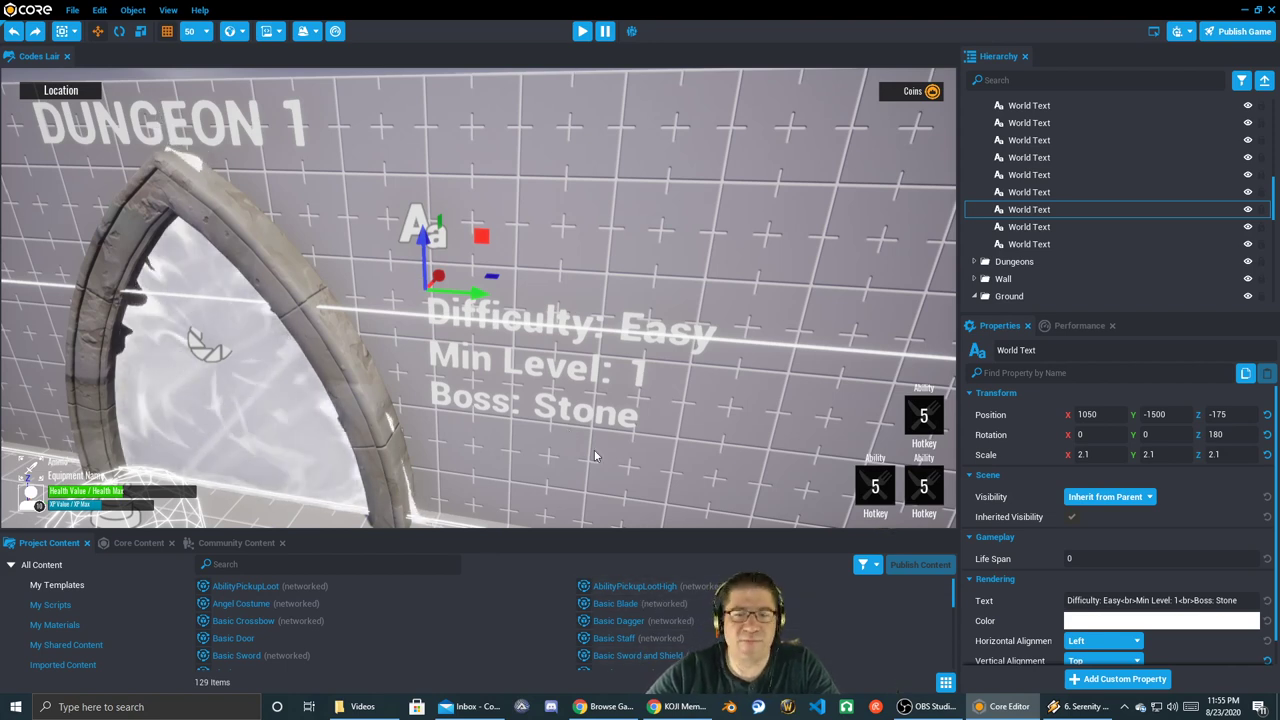
- Try wrapping the word "Easy" in <b> and </b> tags in the Dungeon 1 difficulty text
click(1150, 600)
click(1165, 599)
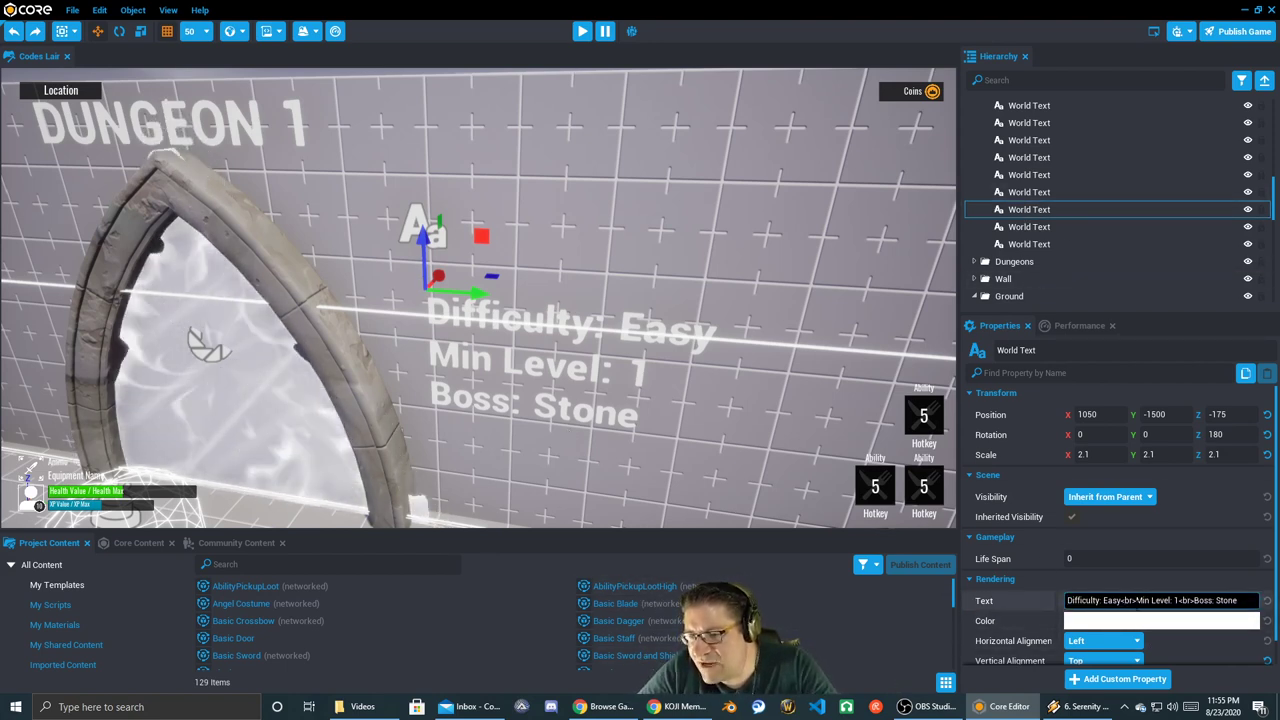
key(Left)
key(Left)
key(Left)
key(Left)
key(Left)
key(Left)
key(Left)
key(Left)
key(Left)
key(Left)
key(Left)
key(Left)
key(Left)
key(Left)
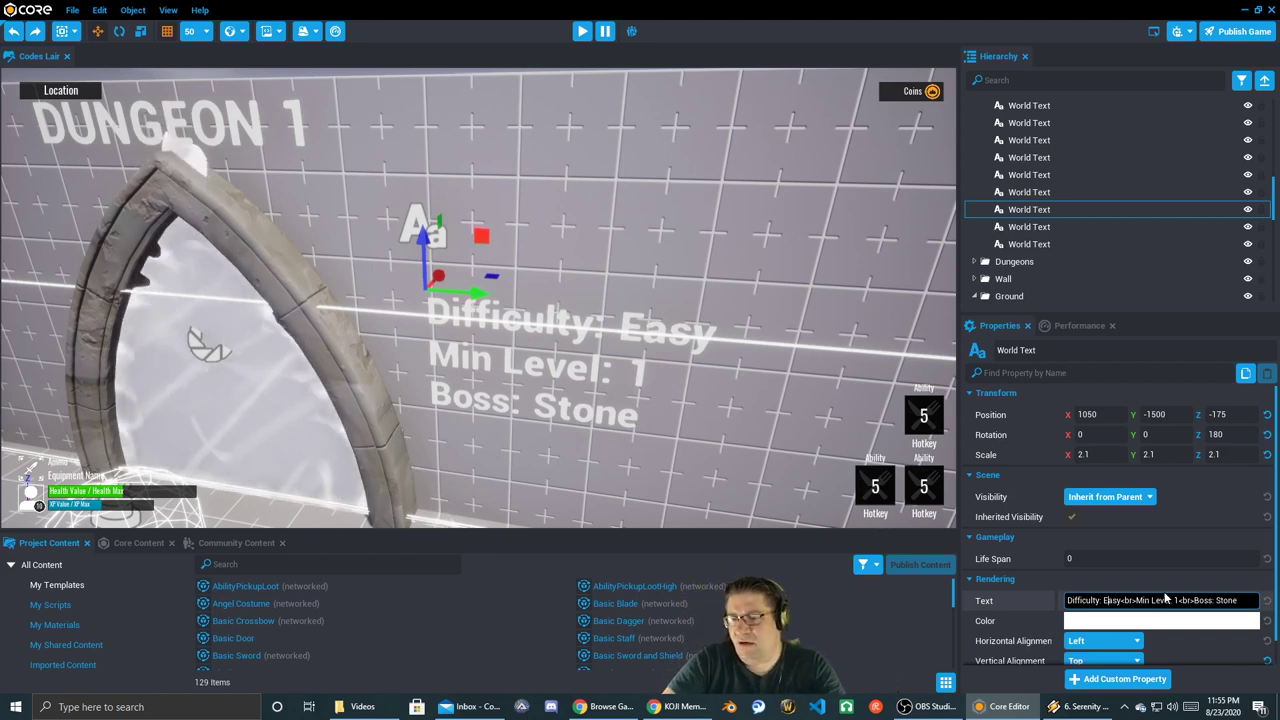
text(<)
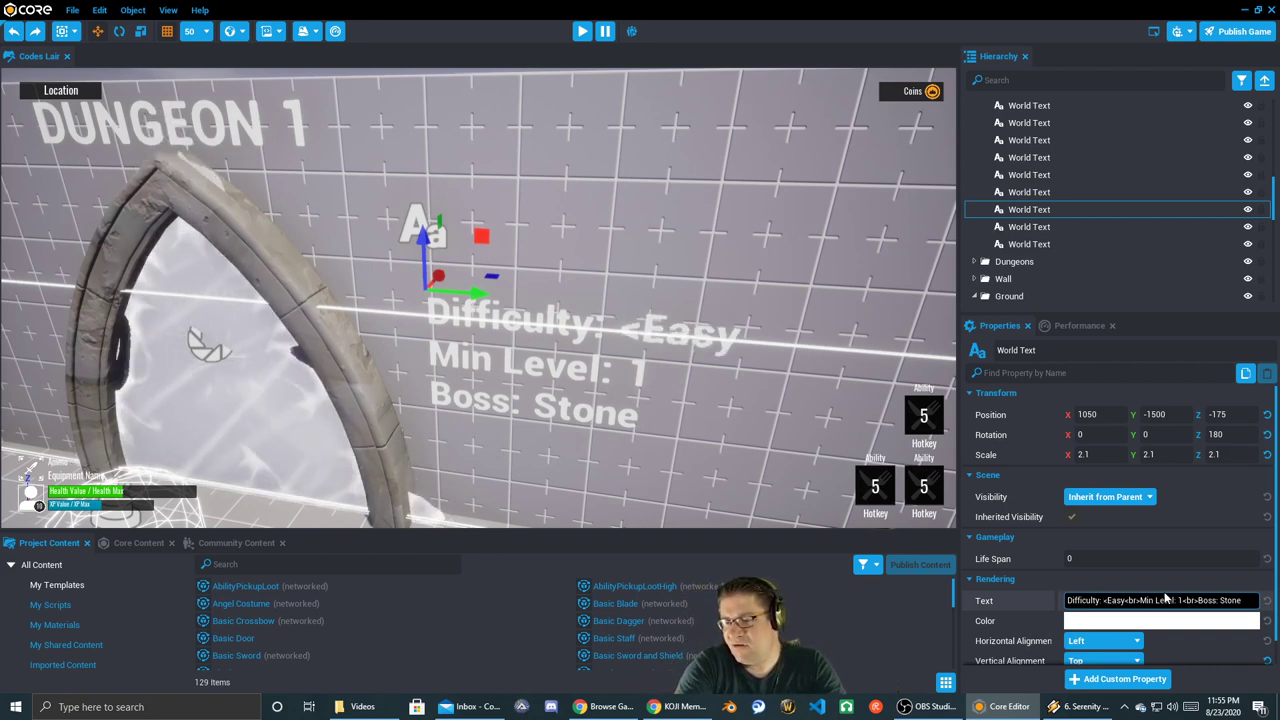
text(b>)
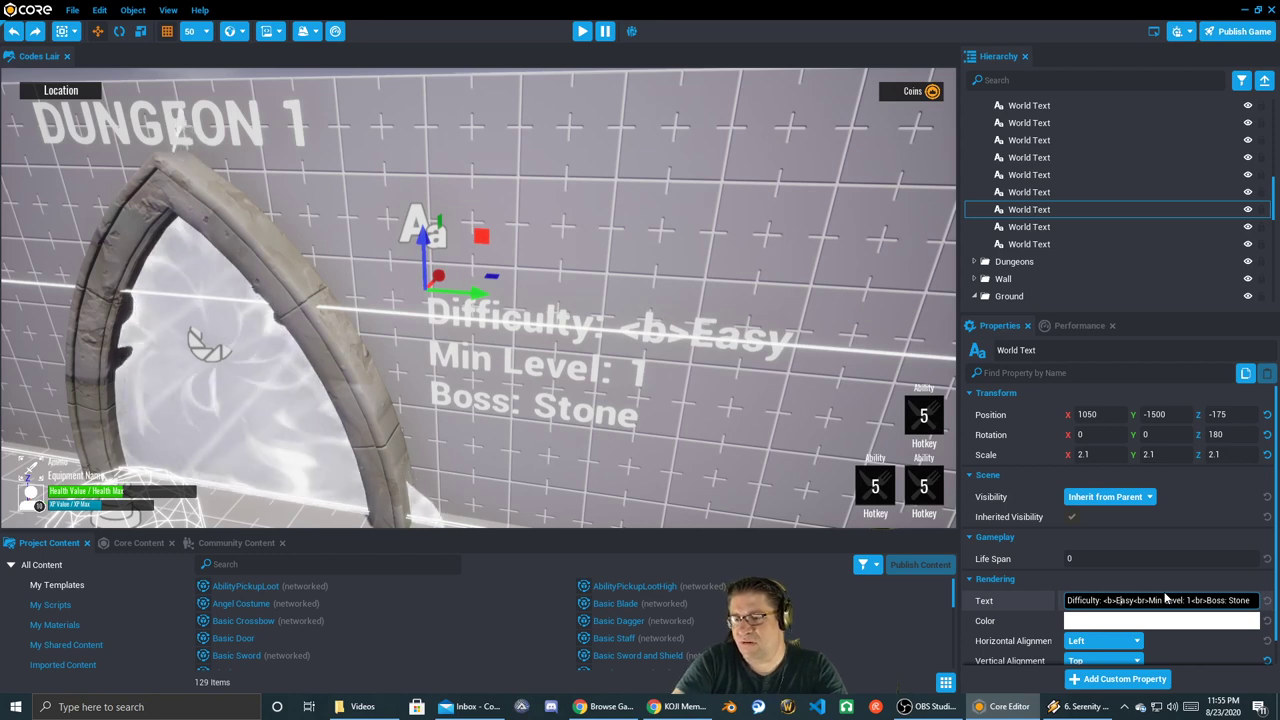
key(Right)
key(Right)
key(Right)
key(Right)
text(</b)
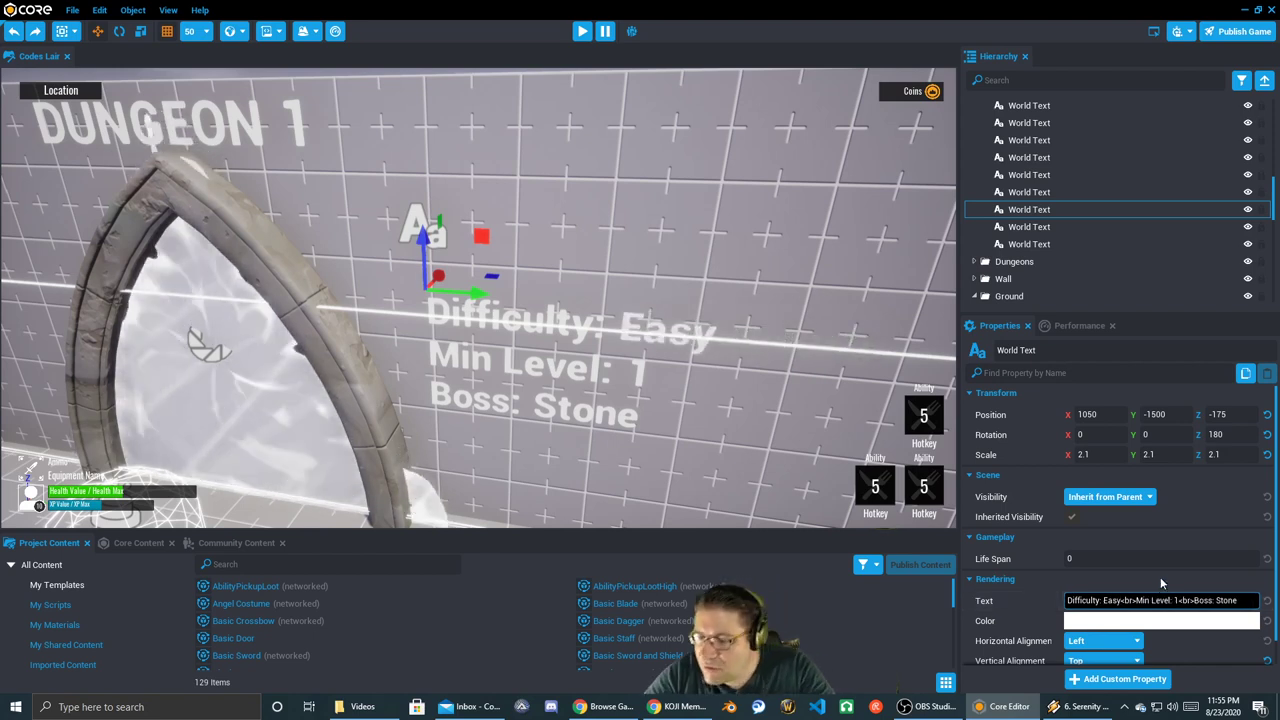
- Try adding a second <br> tag after "Easy" in the difficulty text and remove it again
scroll(1160, 578, down, 1)
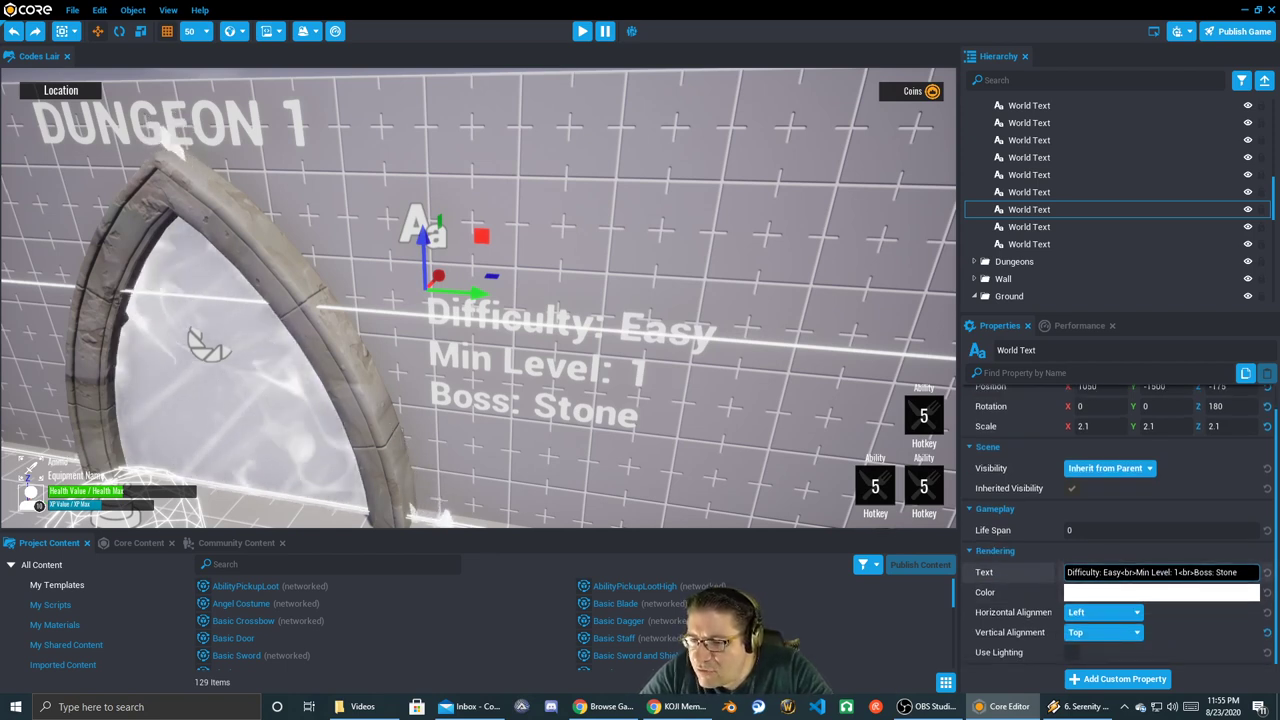
text(br>)
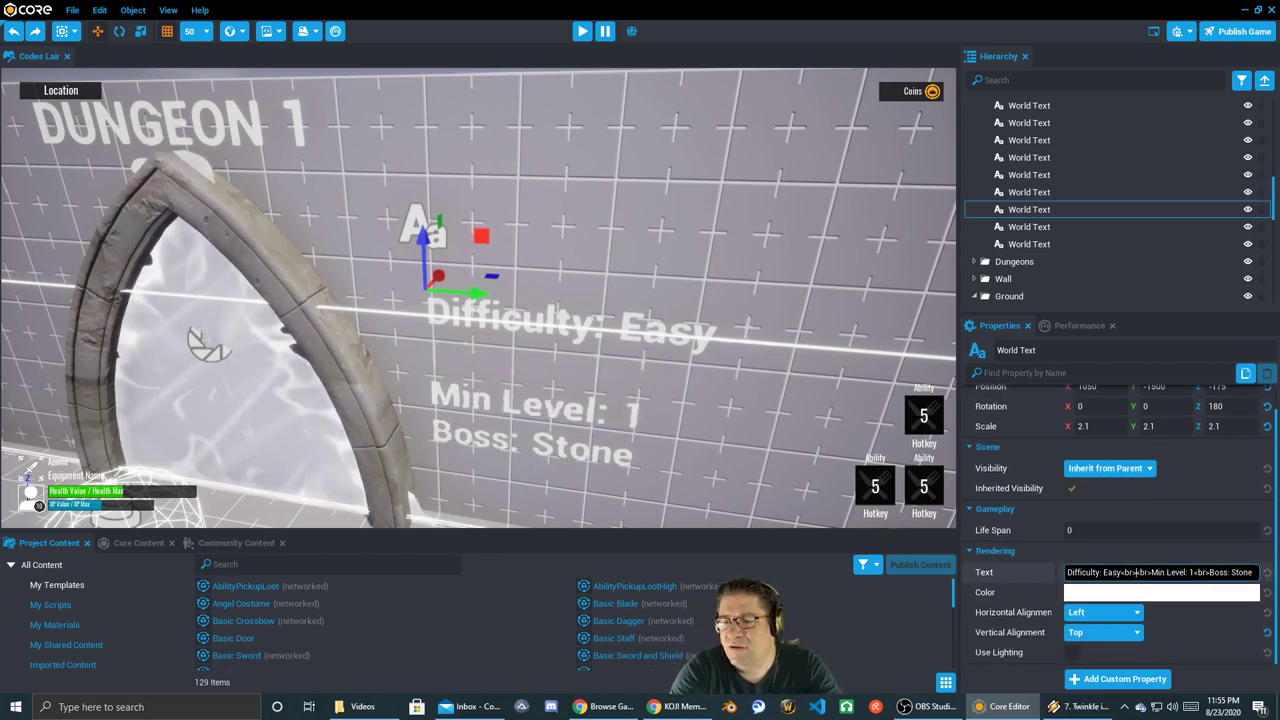
key(BackSpace)
key(BackSpace)
key(BackSpace)
key(BackSpace)
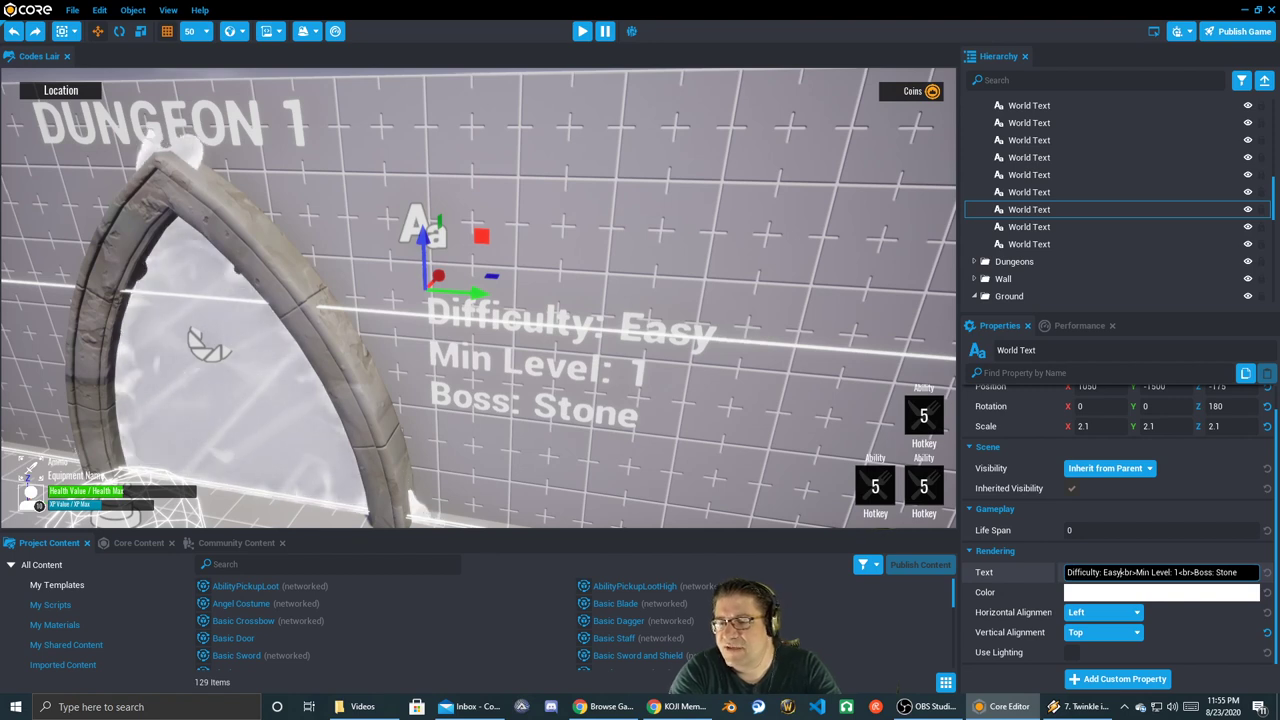
- Try adding an <hr> tag after "Easy" in the difficulty text and delete it again
text(<hr>)
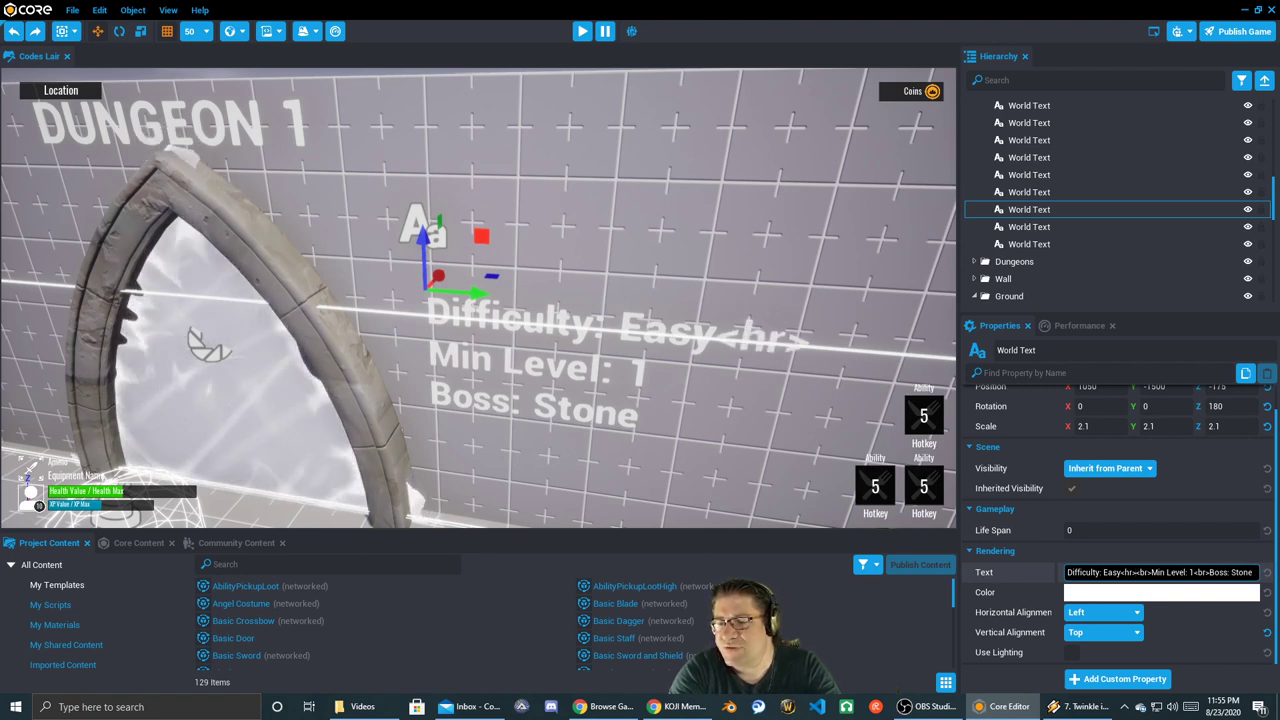
key(BackSpace)
key(BackSpace)
key(BackSpace)
key(BackSpace)
- Try adding an <h1> tag with the word "test" after "Easy" and delete both again
text(<h1>)
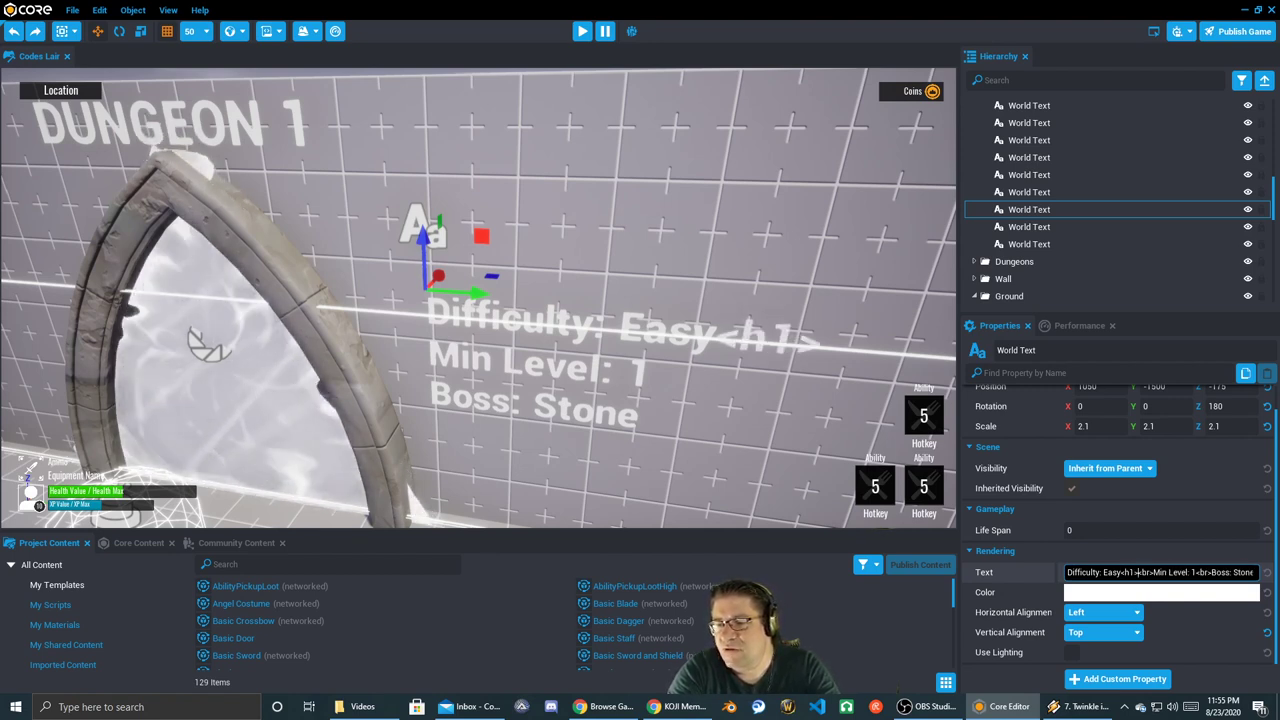
text(test)
key(BackSpace)
key(BackSpace)
key(BackSpace)
key(BackSpace)
key(BackSpace)
key(BackSpace)
key(BackSpace)
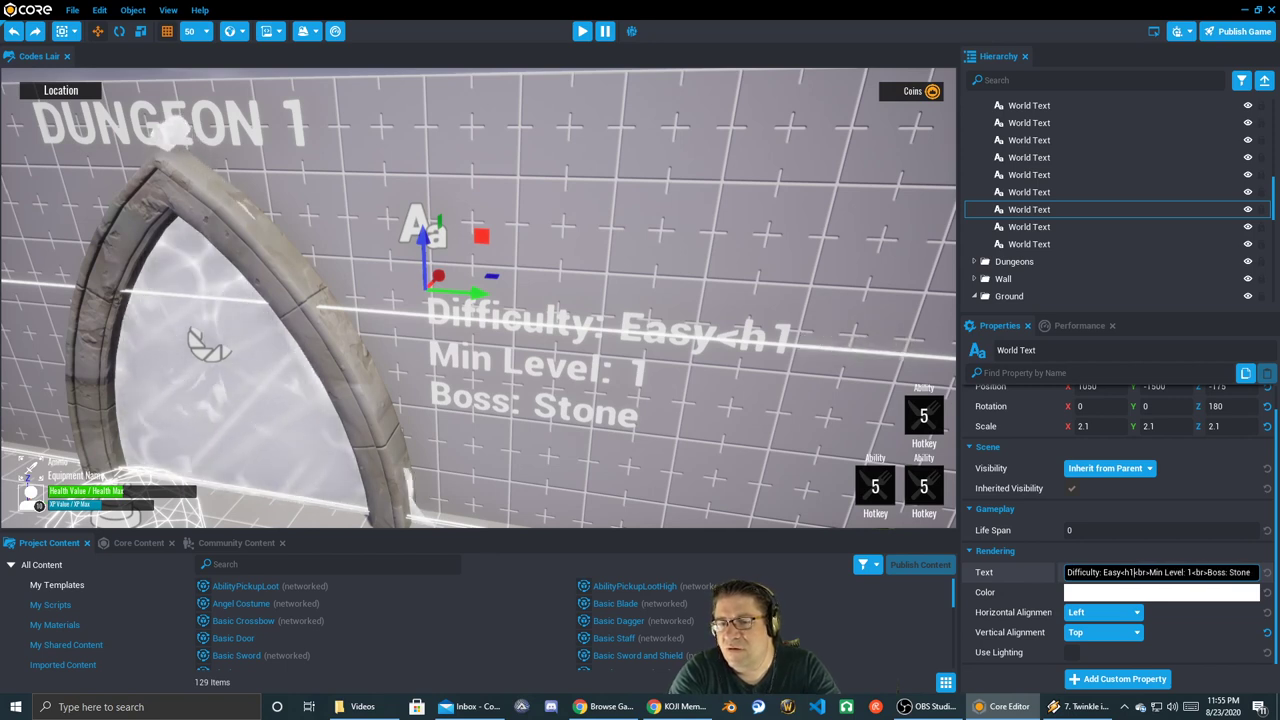
key(BackSpace)
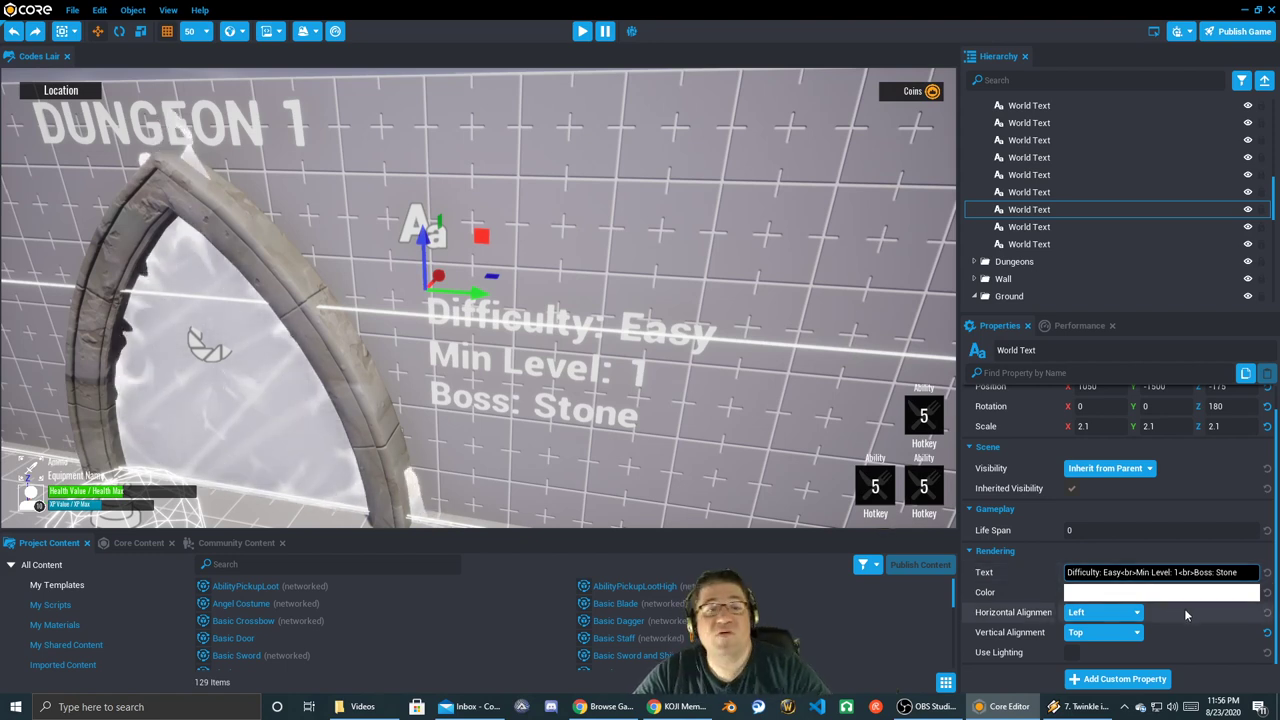
- Find and select the UI Settings folder in the project hierarchy and view its location on the map floor
click(238, 371)
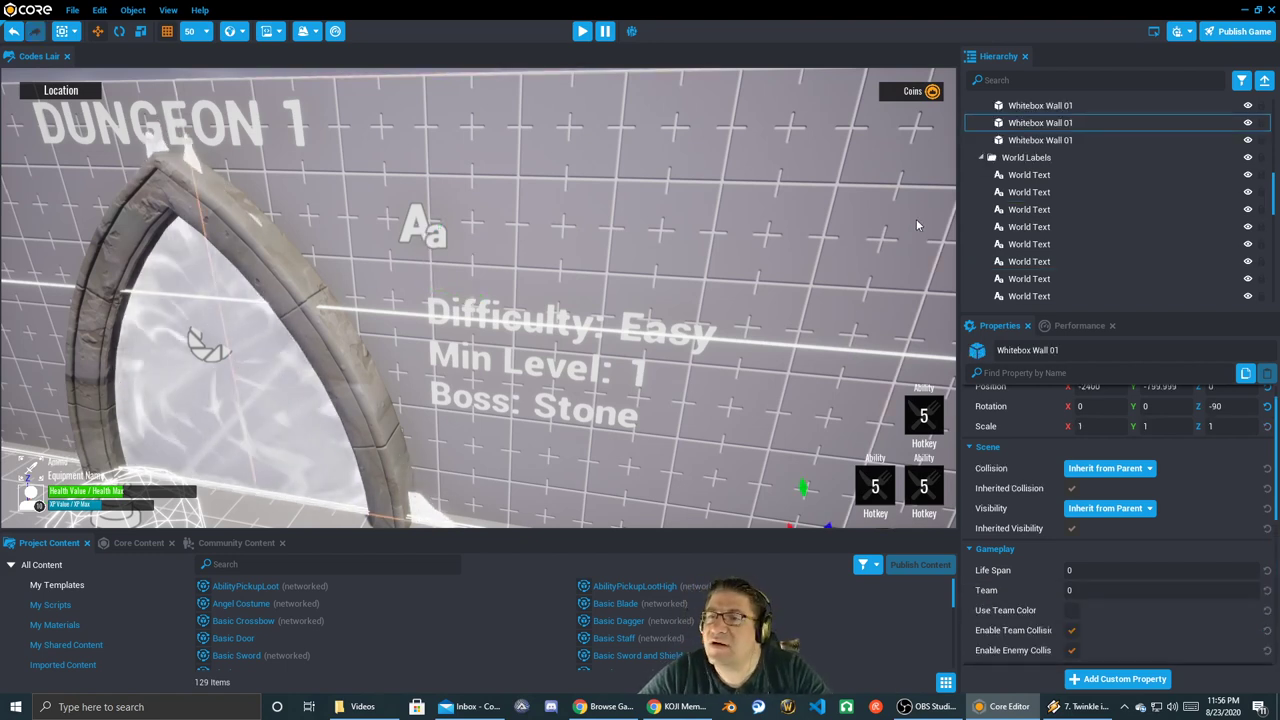
scroll(1077, 236, up, 10)
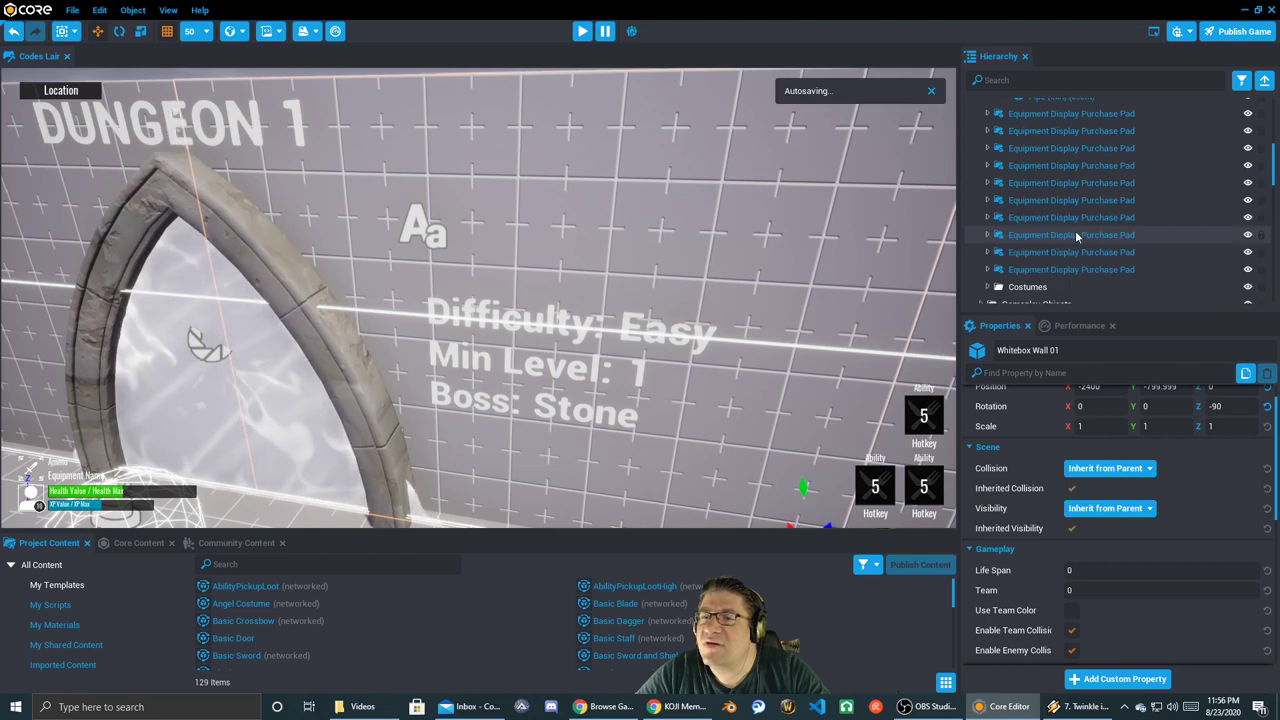
scroll(1078, 236, up, 15)
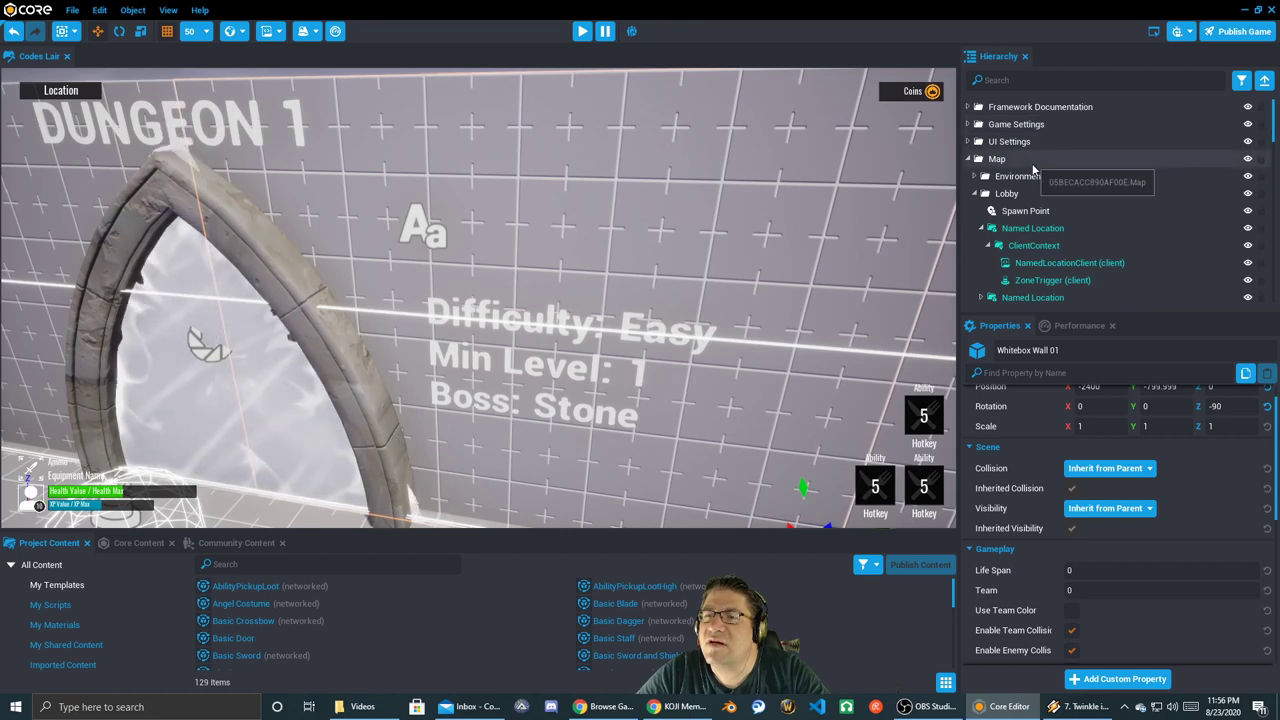
click(1015, 141)
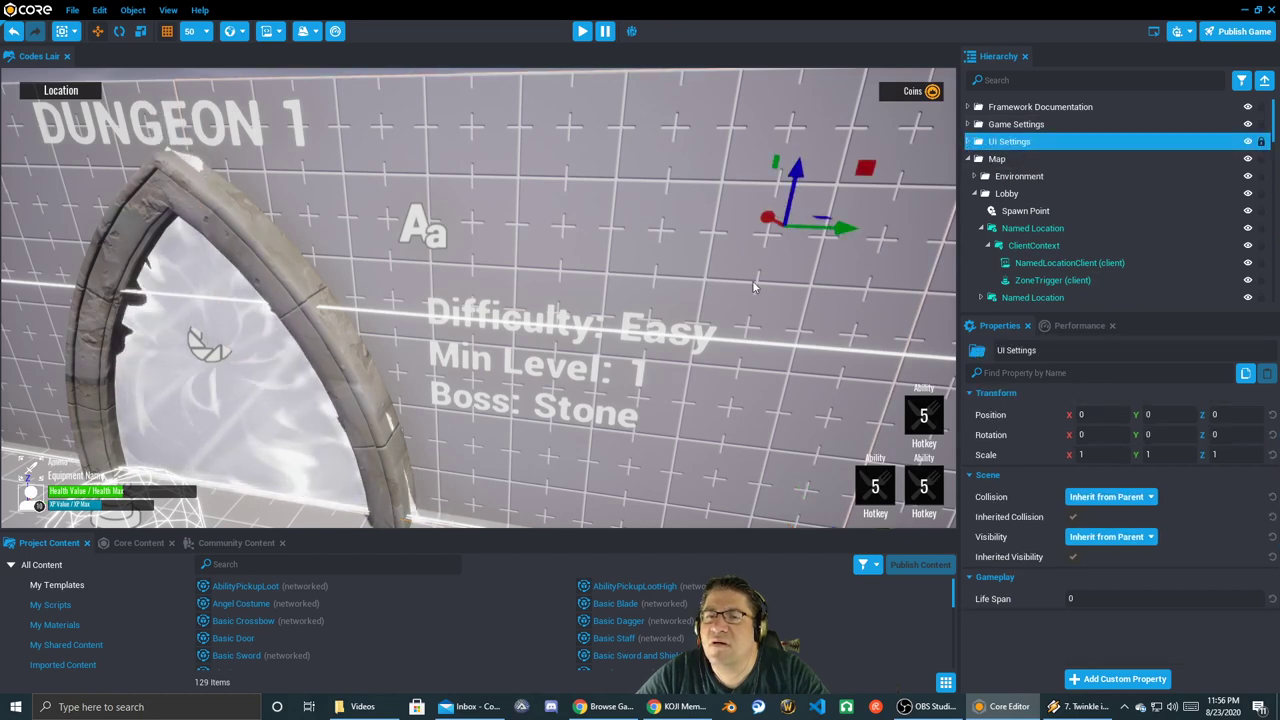
right_drag(753, 280, 893, 374)
key(d)
key(e)
key(w)
key(d)
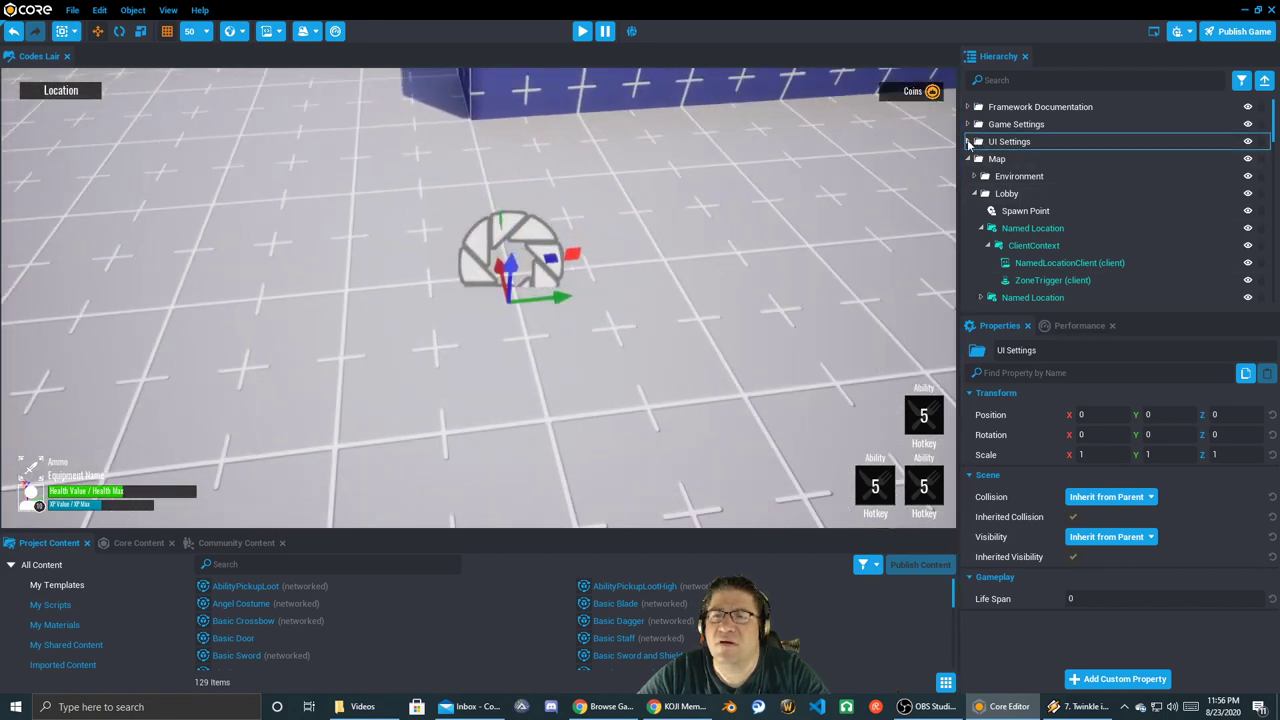
- Expand UI Settings and UI Client Context and look through the Player Stats, Abilities and Block Ability Display containers
click(969, 142)
click(976, 159)
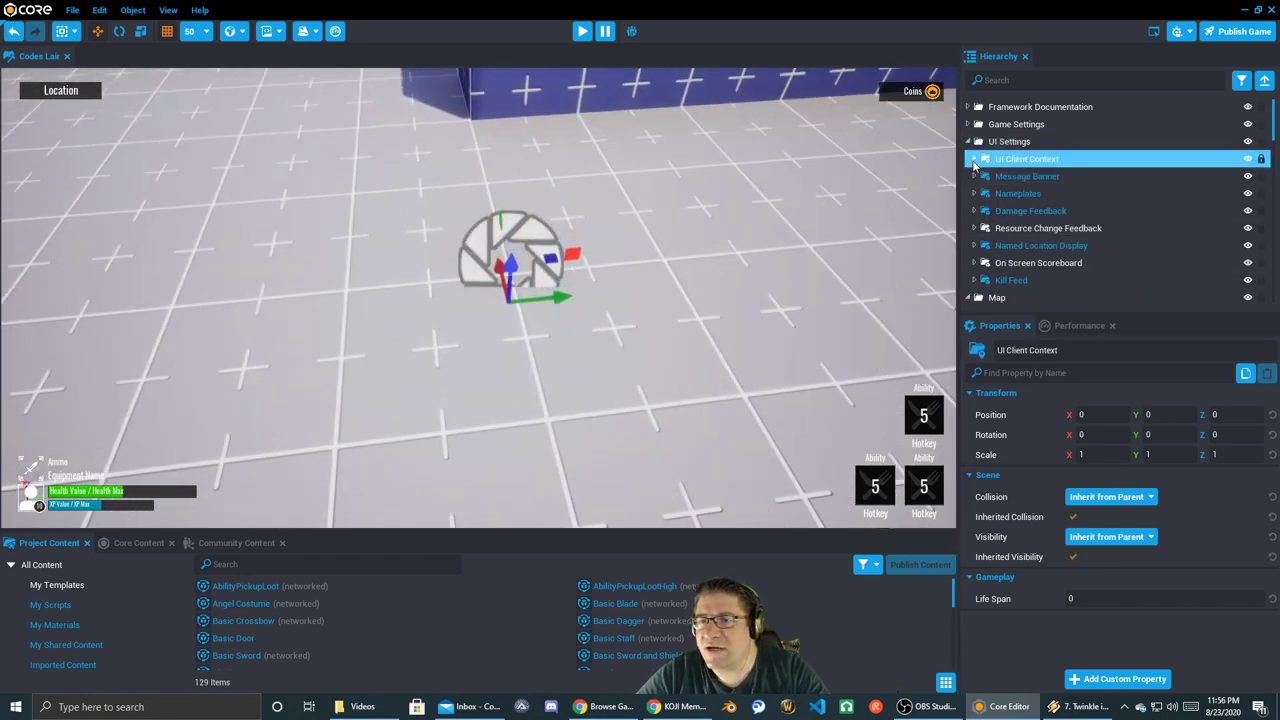
click(975, 160)
click(1055, 176)
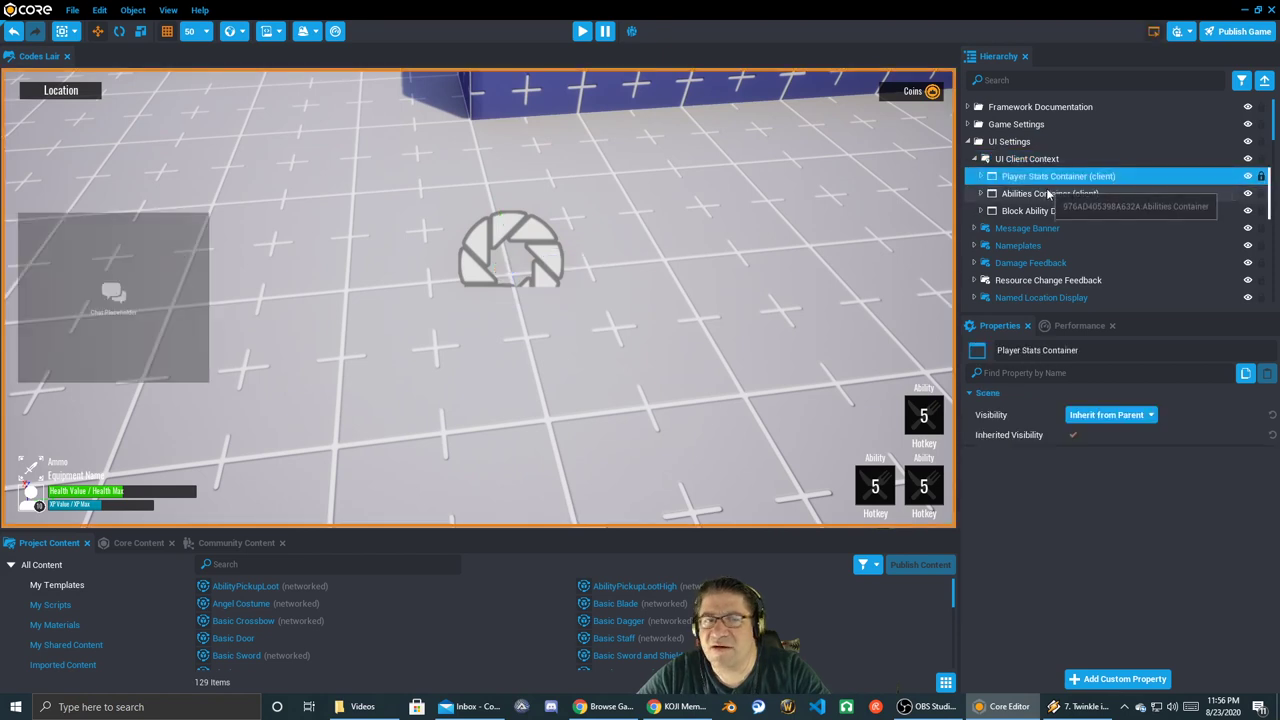
click(1045, 194)
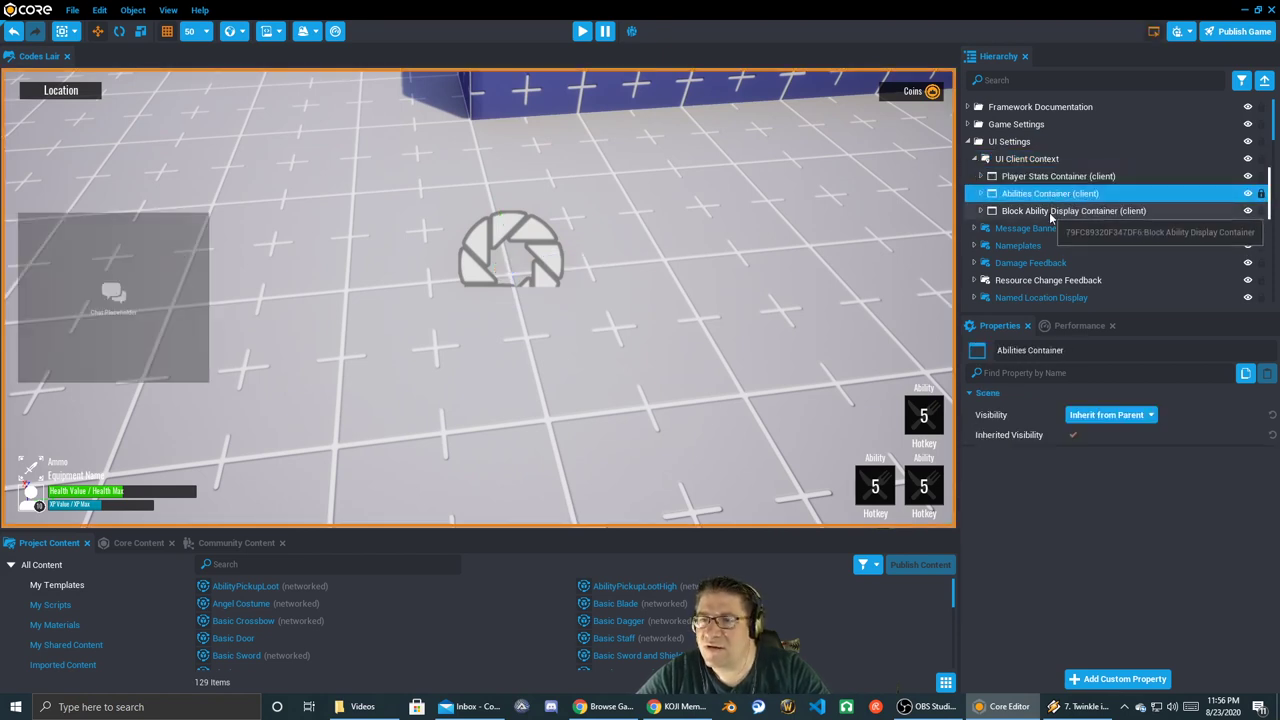
click(1035, 212)
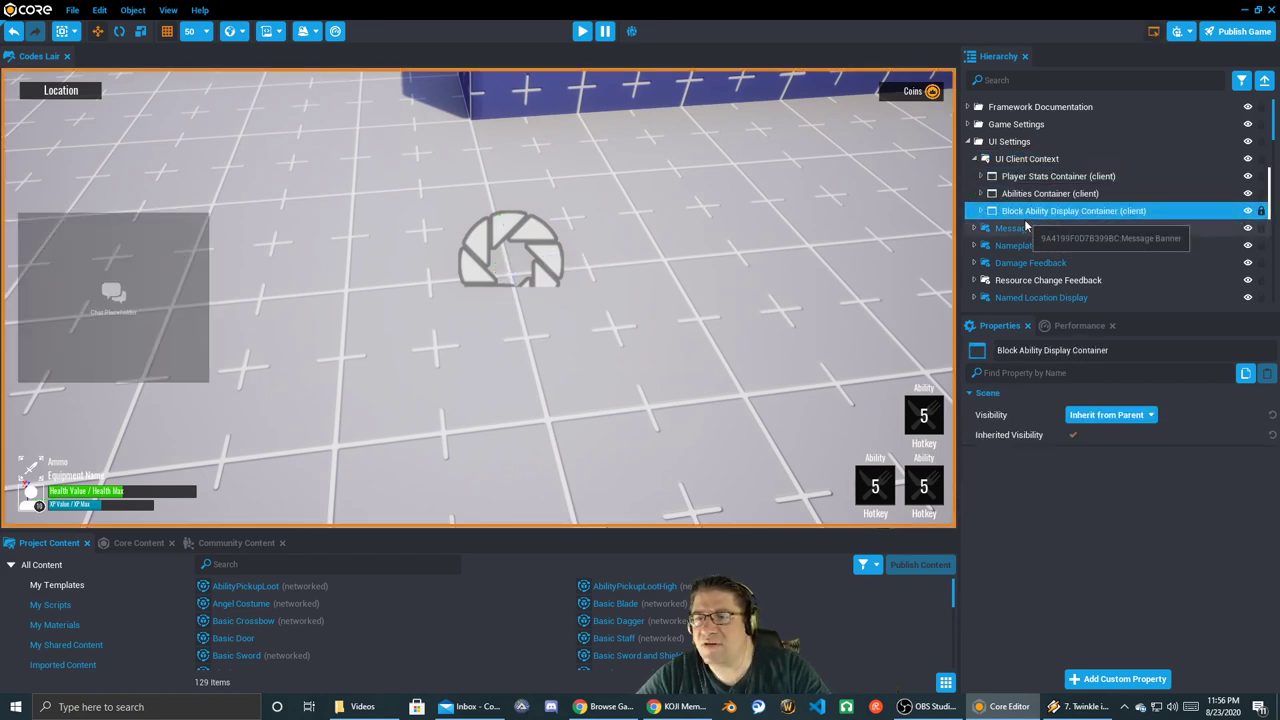
click(980, 211)
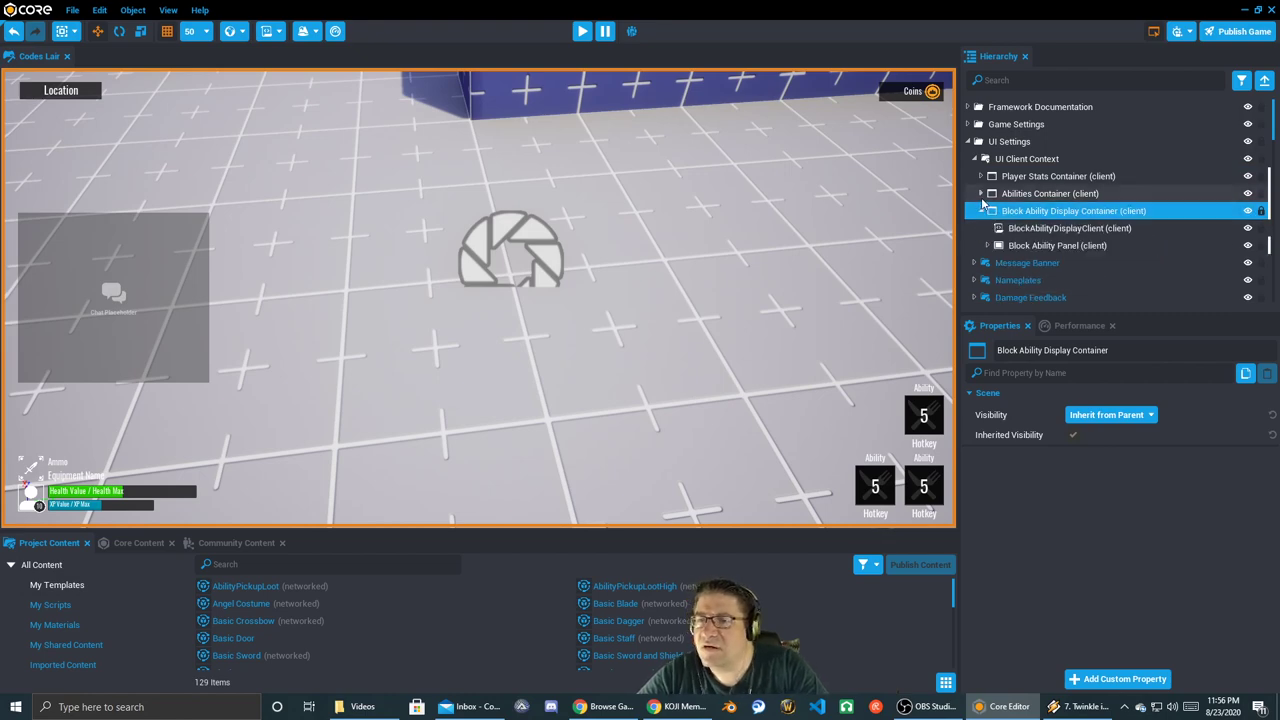
click(981, 193)
click(982, 193)
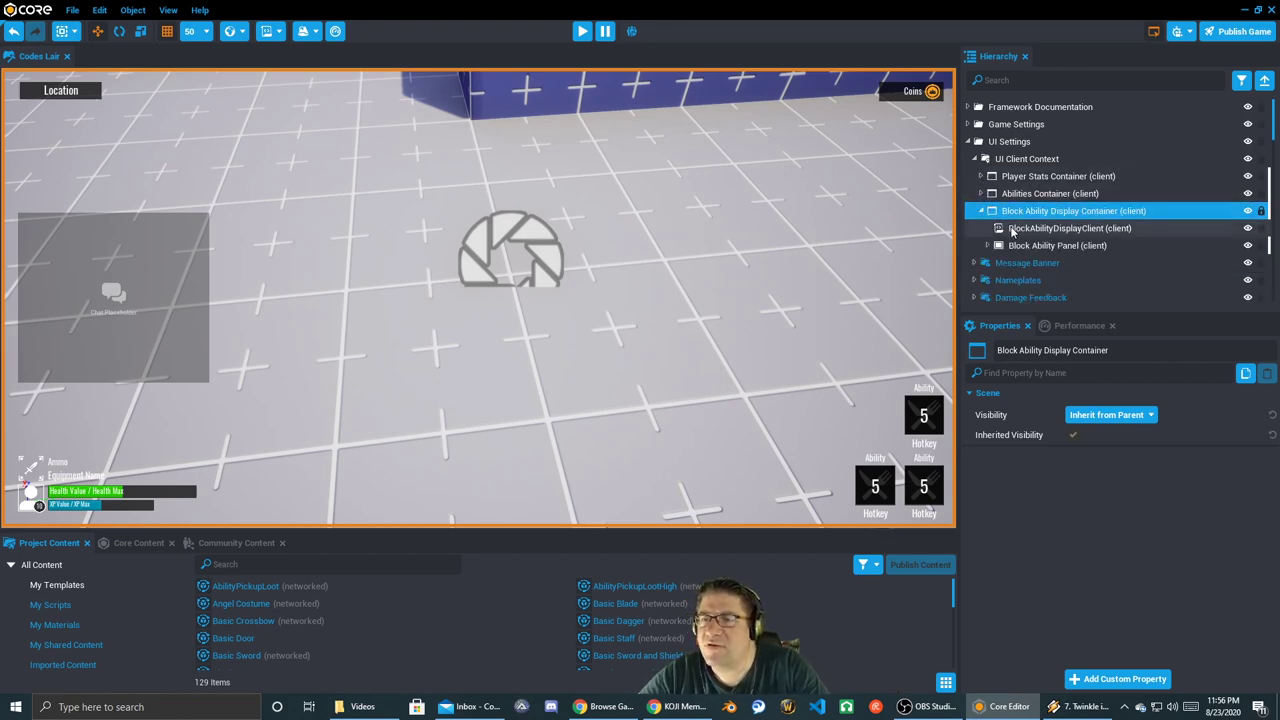
- Open the BlockAbilityDisplayClient script, reposition its editor window and examine the opening licence comment
double_click(1031, 229)
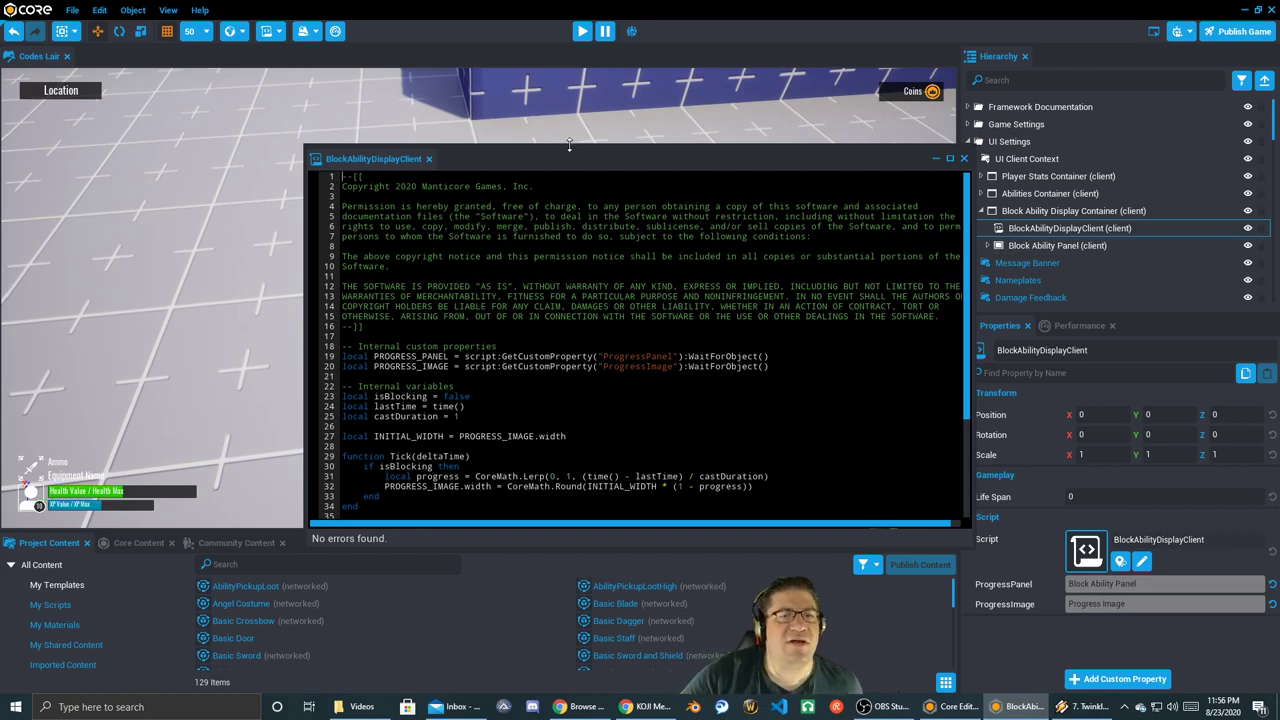
drag(541, 156, 421, 106)
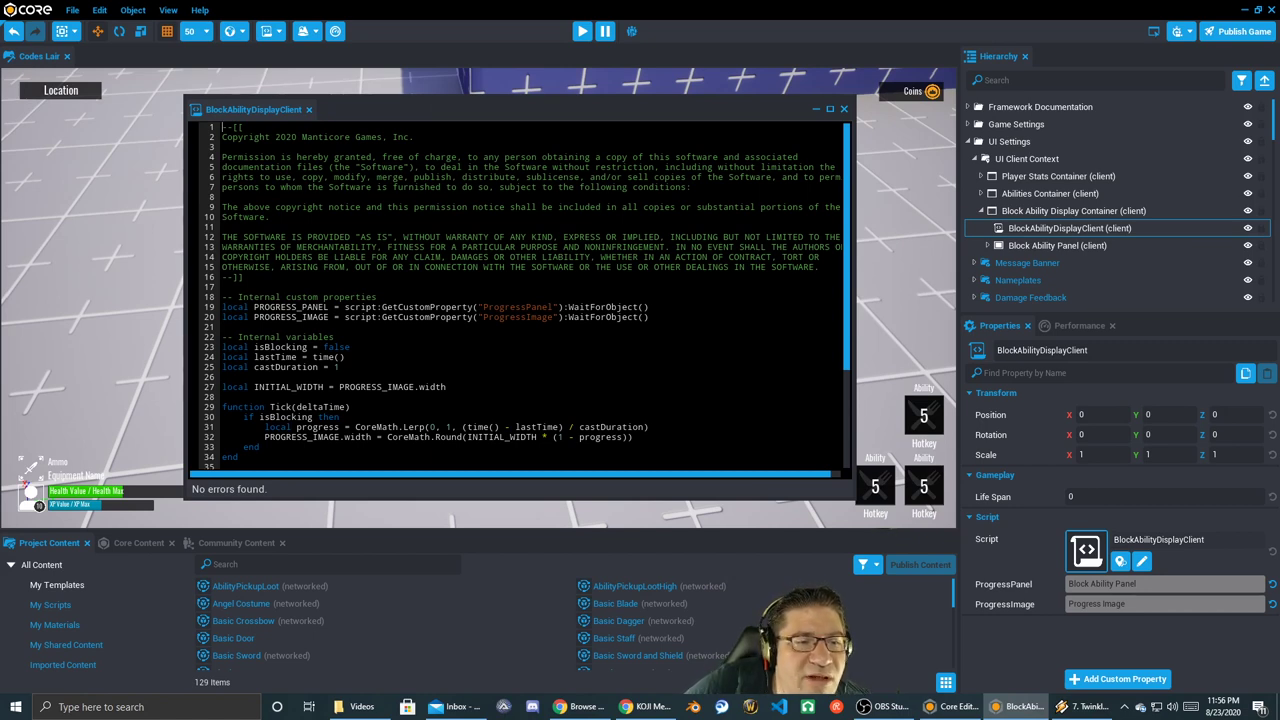
drag(410, 177, 513, 267)
click(212, 225)
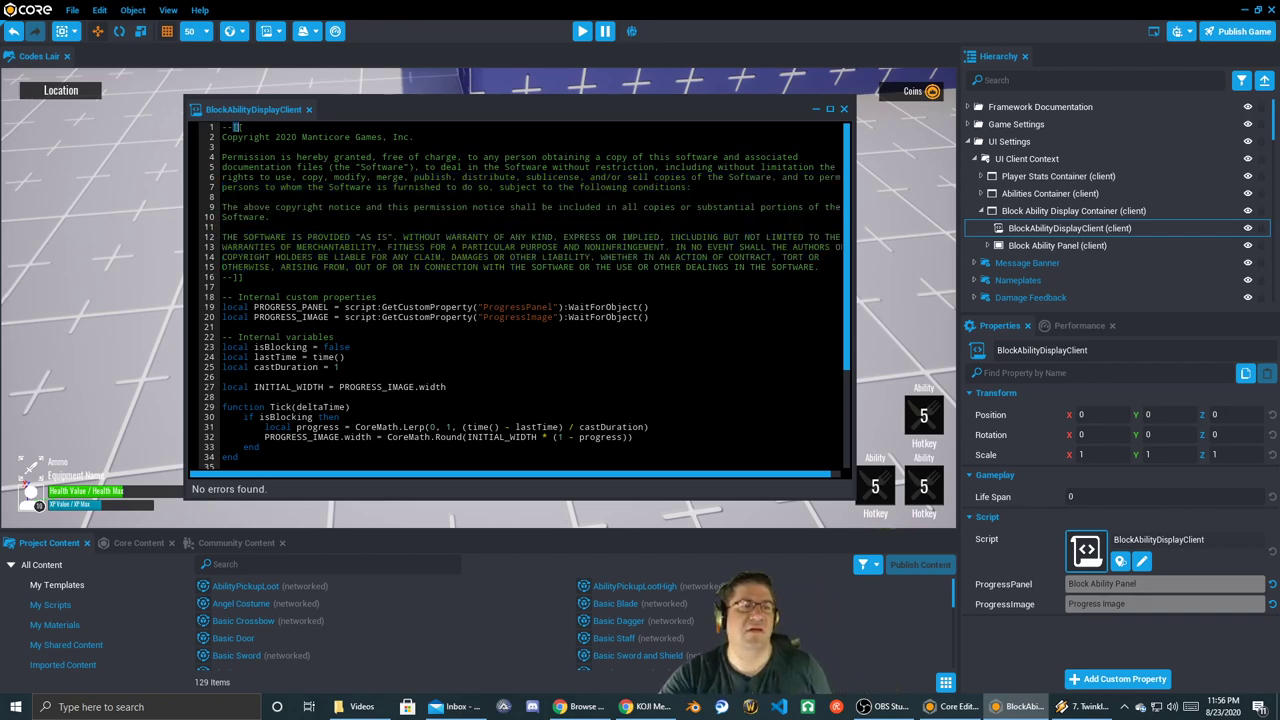
- Read through the script's variables and its Tick and OnBlocking functions, and maximize the editor window
scroll(528, 296, down, 2)
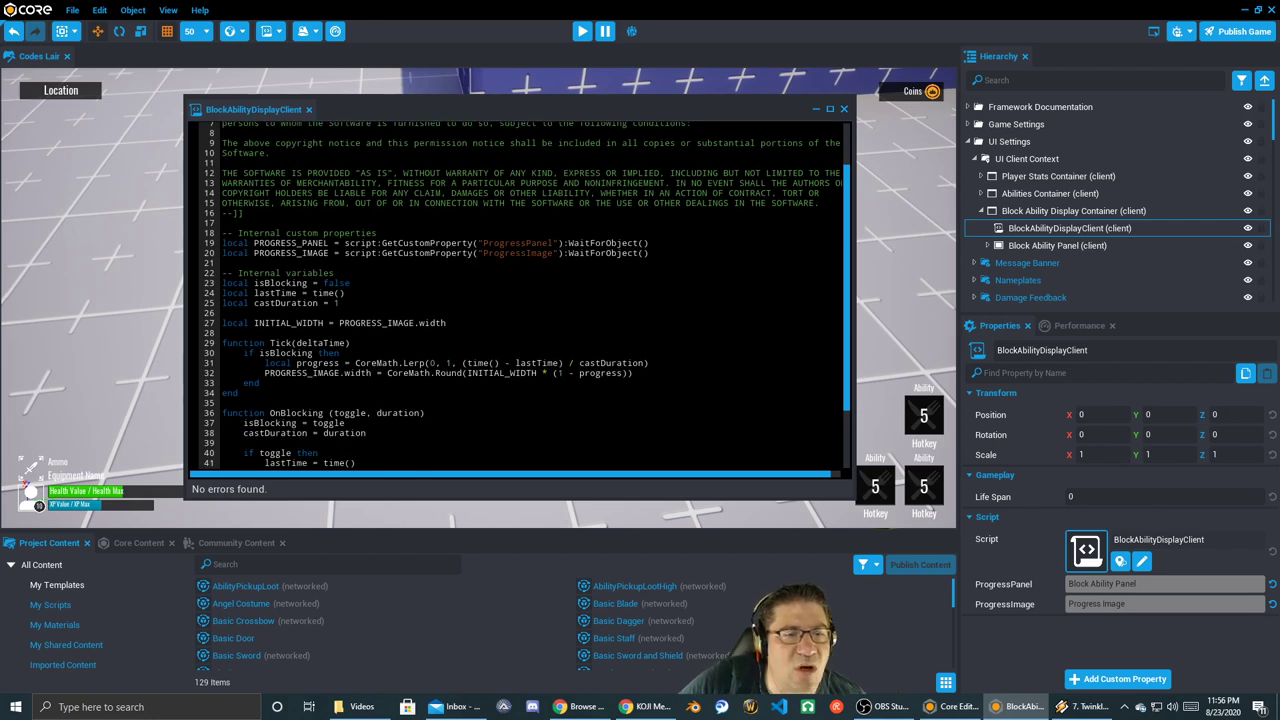
scroll(516, 294, down, 1)
scroll(527, 295, down, 2)
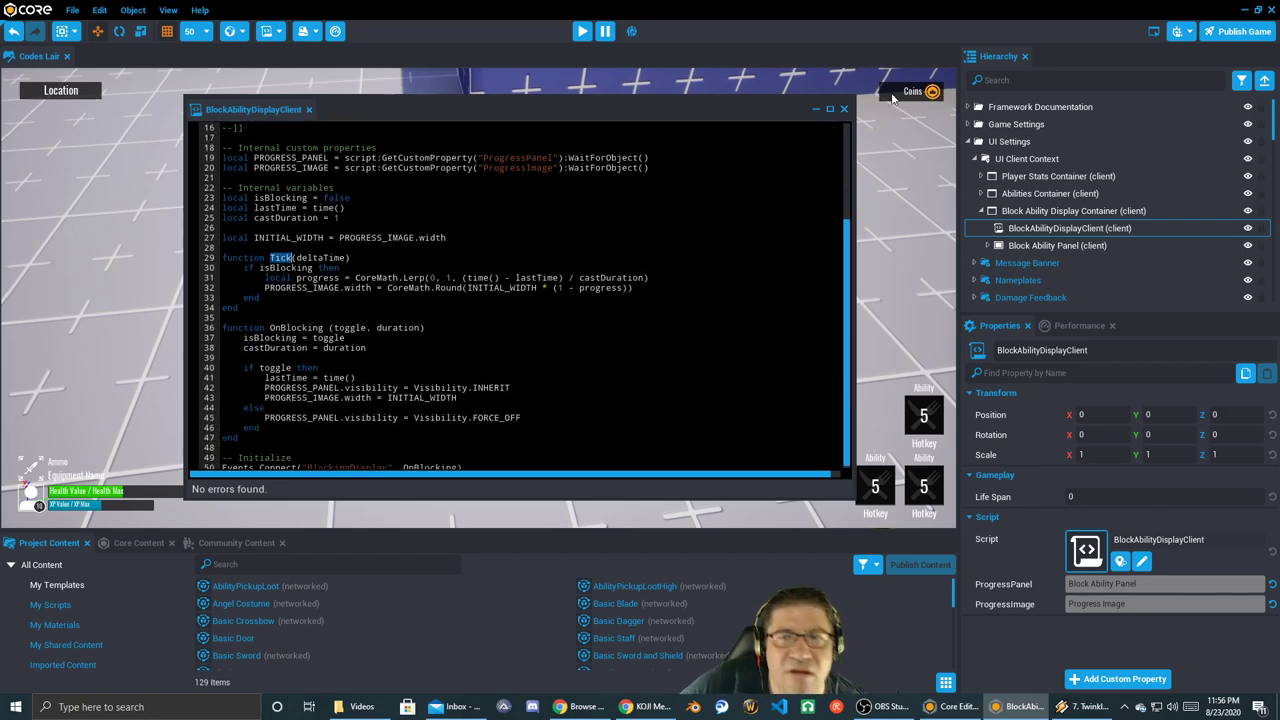
click(830, 110)
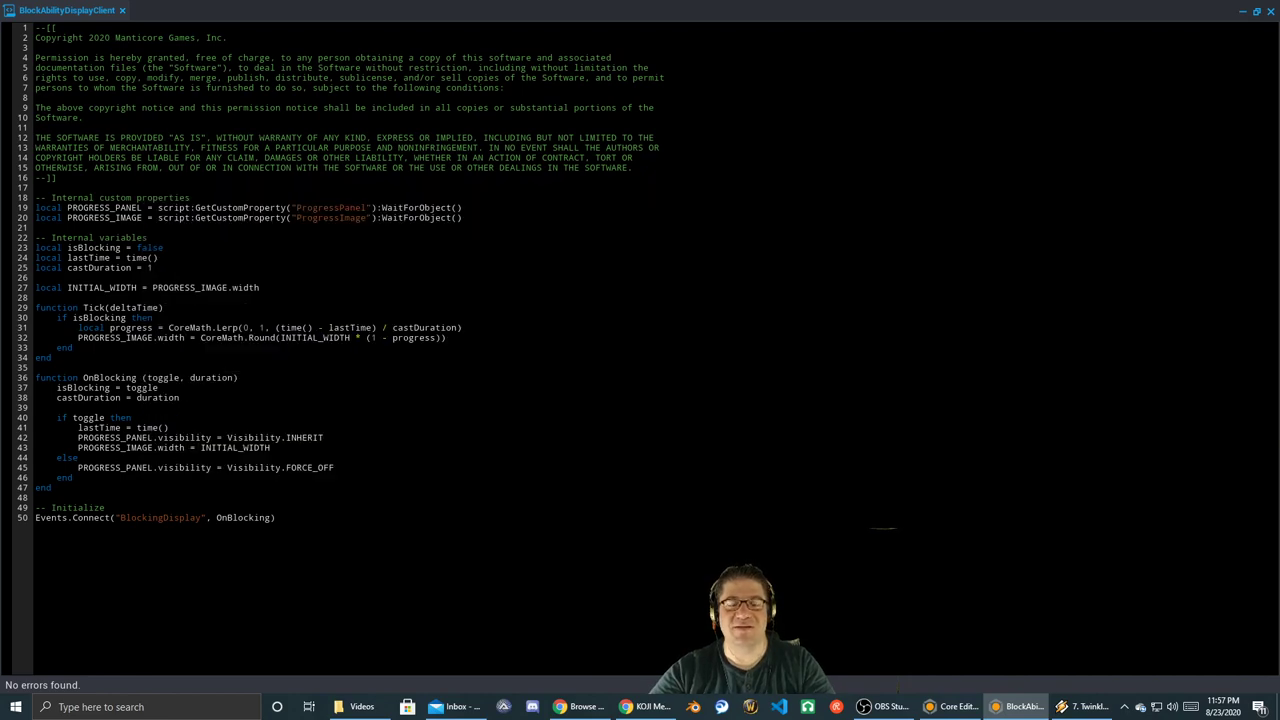
- Try docking the BlockAbilityDisplayClient script editor beneath the viewport and along the side of the whole workspace, and close it
click(1258, 12)
drag(668, 108, 1279, 165)
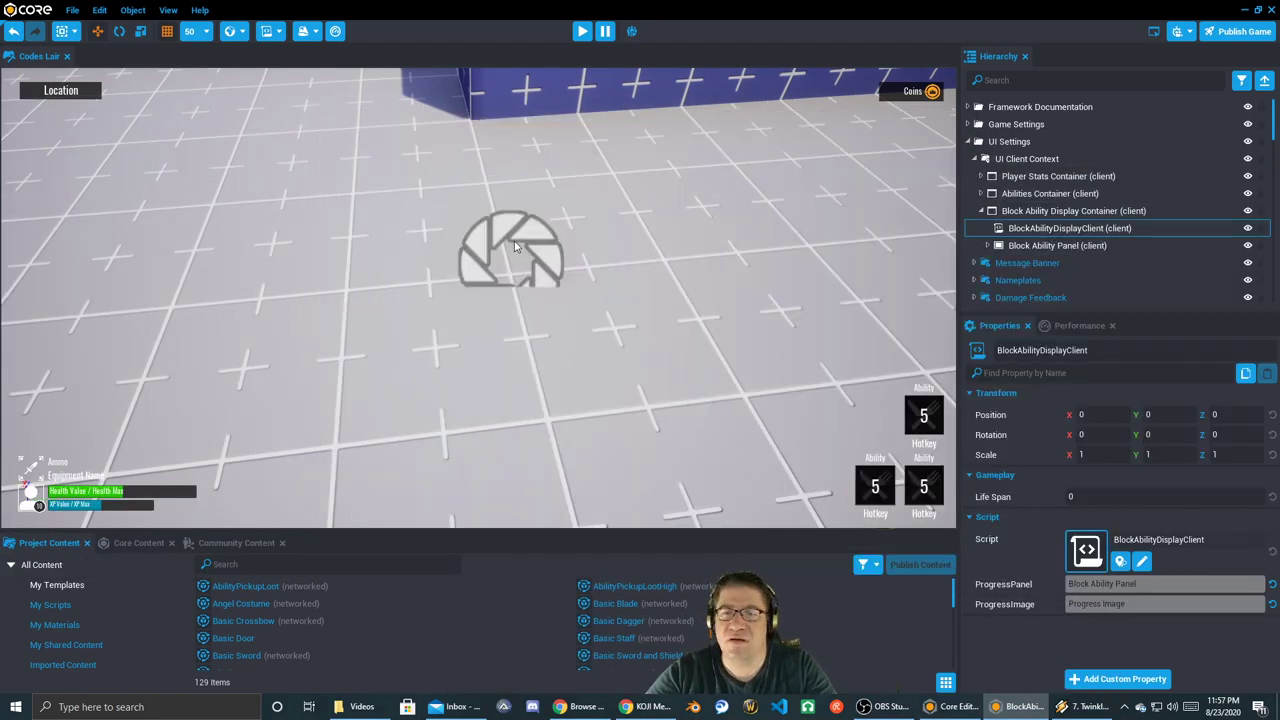
drag(700, 150, 400, 110)
drag(298, 126, 511, 518)
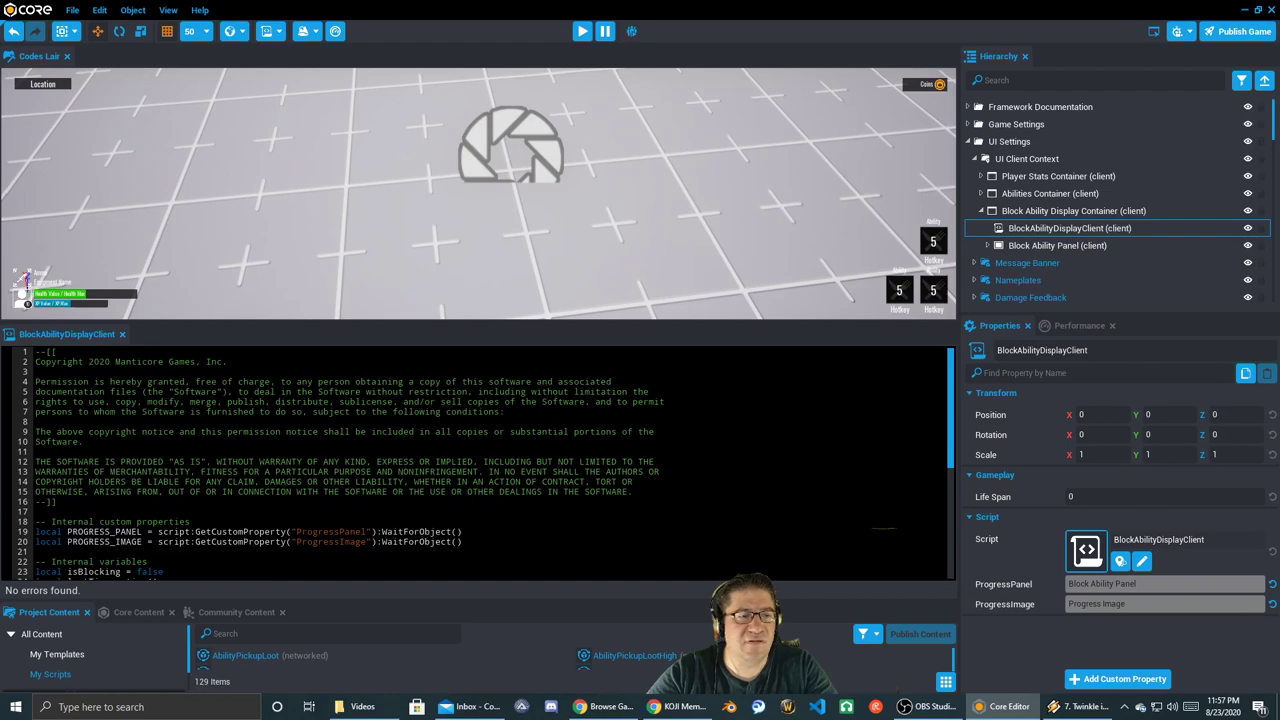
drag(55, 334, 10, 315)
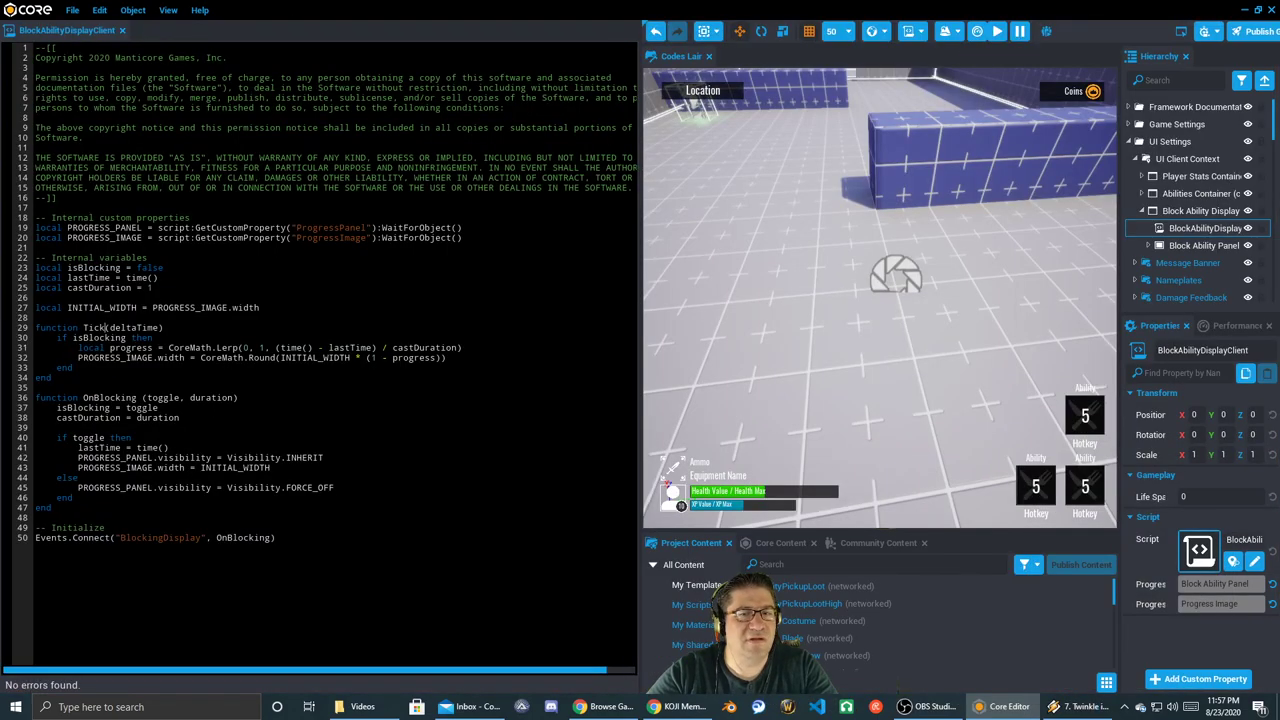
drag(640, 312, 500, 314)
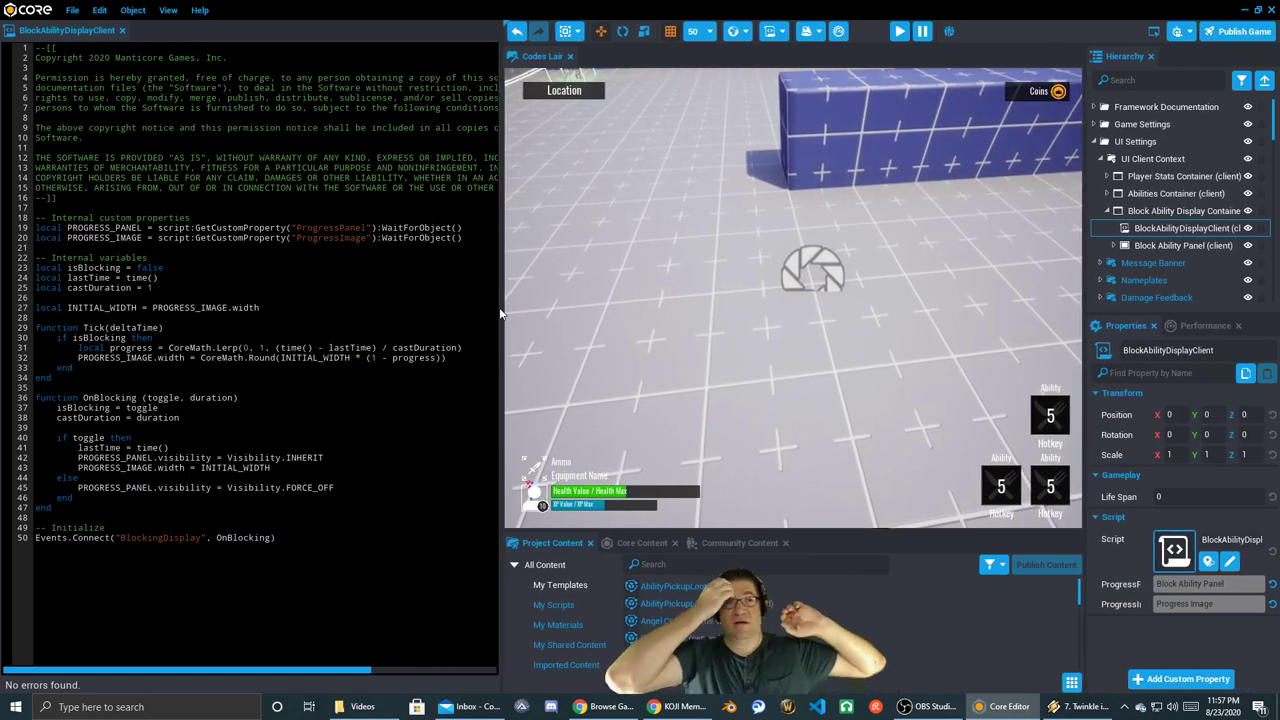
click(122, 31)
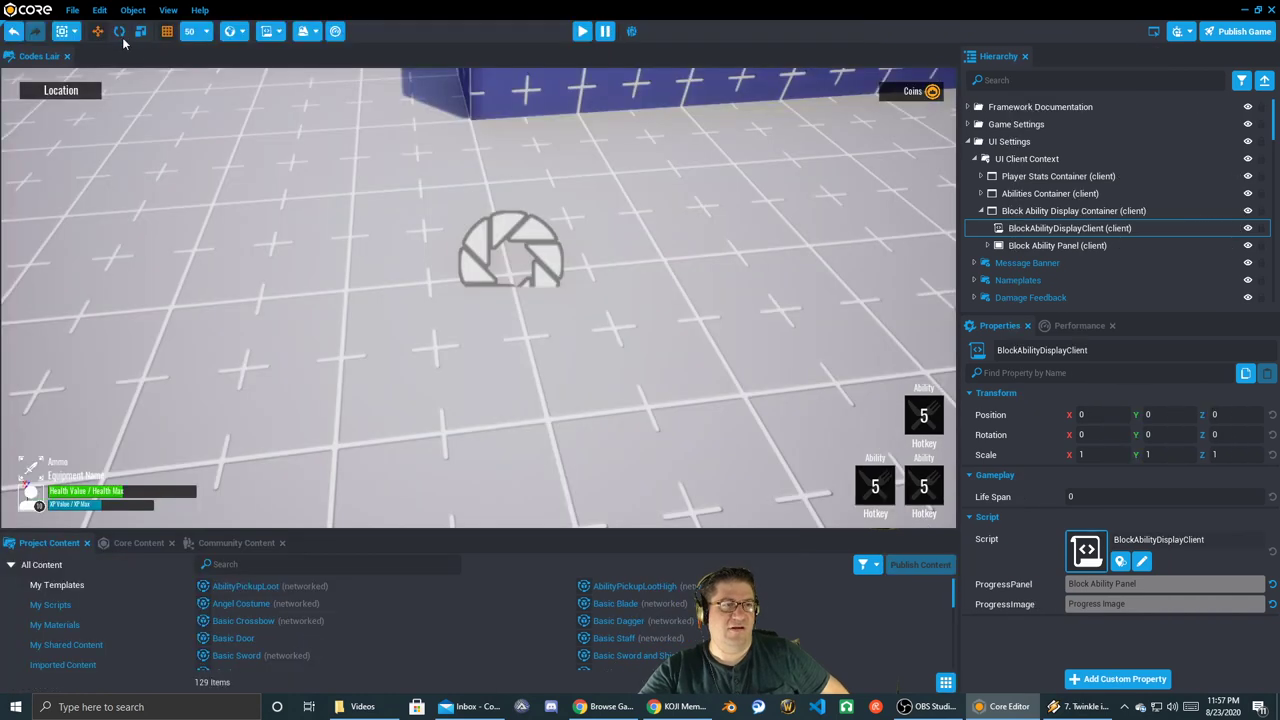
- Reopen the BlockAbilityDisplayClient script and dock its editor beside the Codes Lair viewport
double_click(1068, 228)
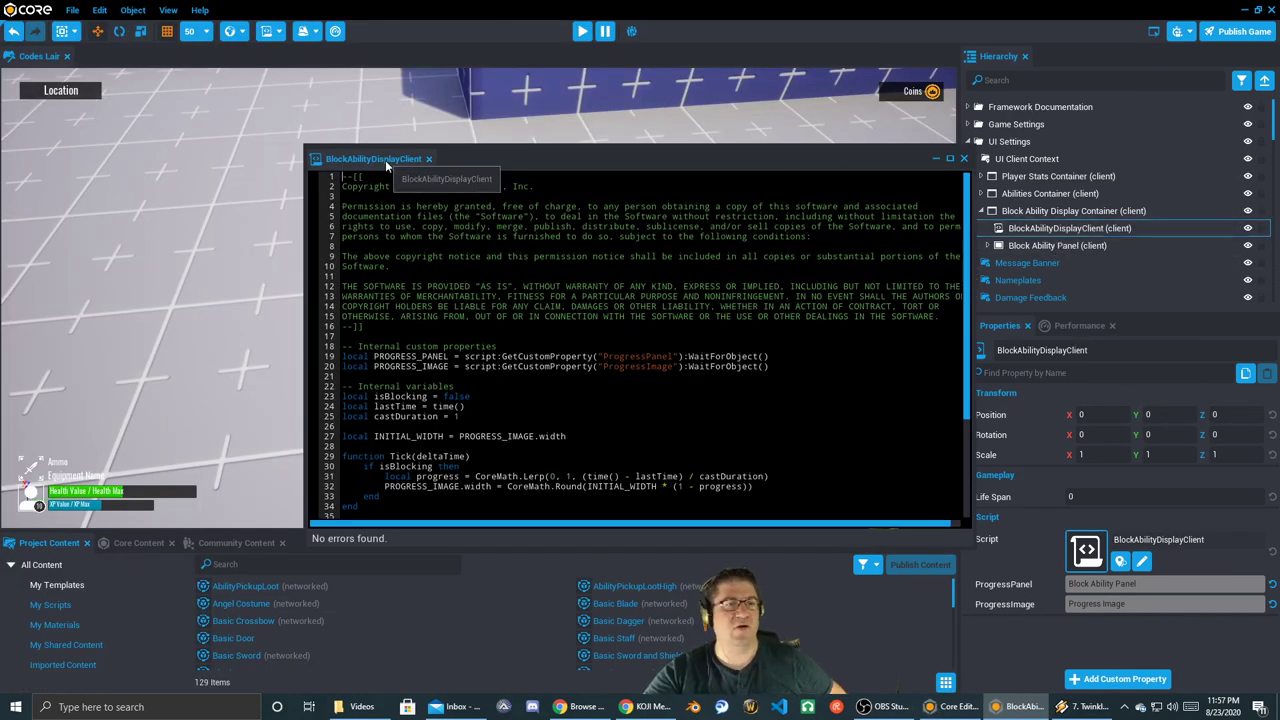
drag(368, 160, 130, 160)
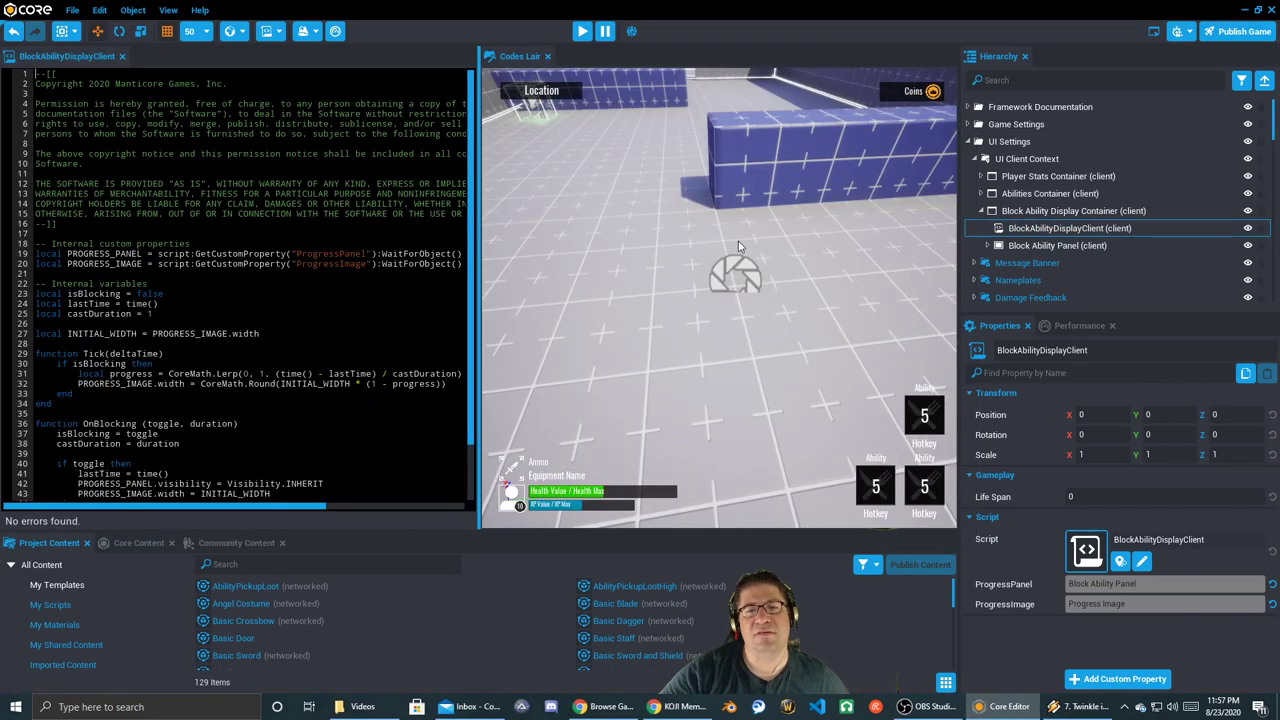
right_drag(730, 237, 705, 200)
scroll(245, 285, down, 2)
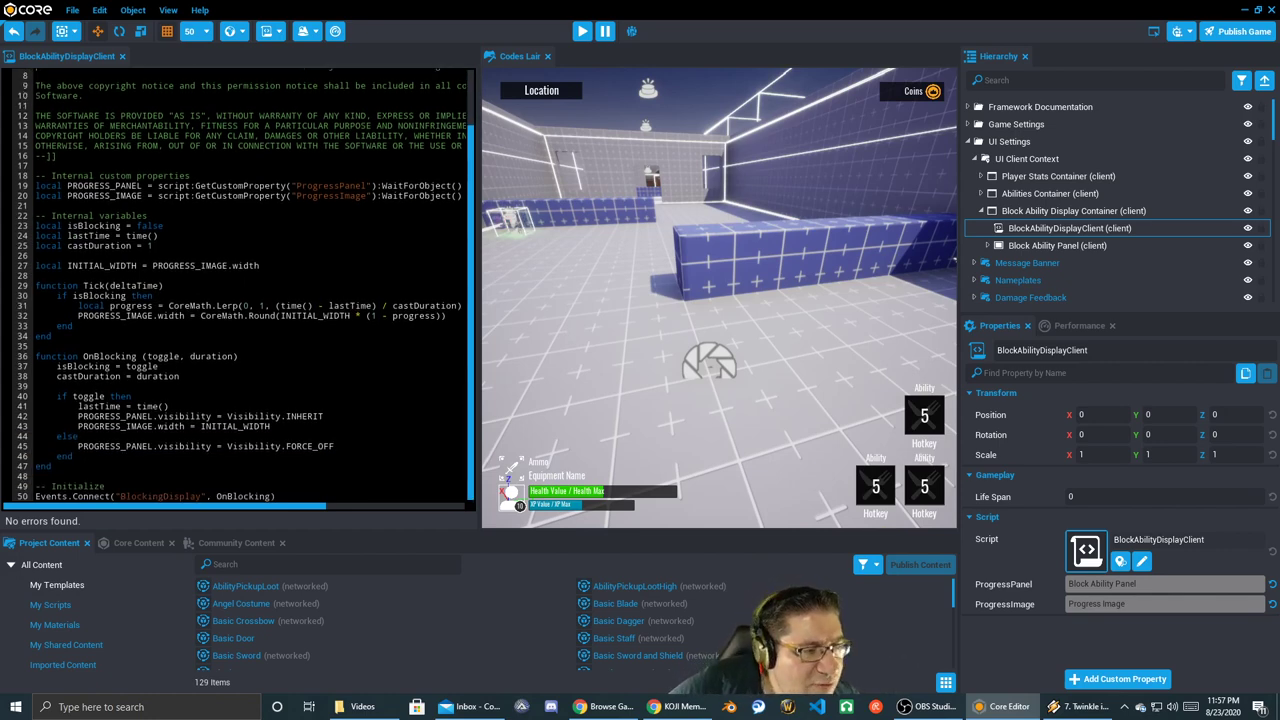
scroll(245, 285, up, 2)
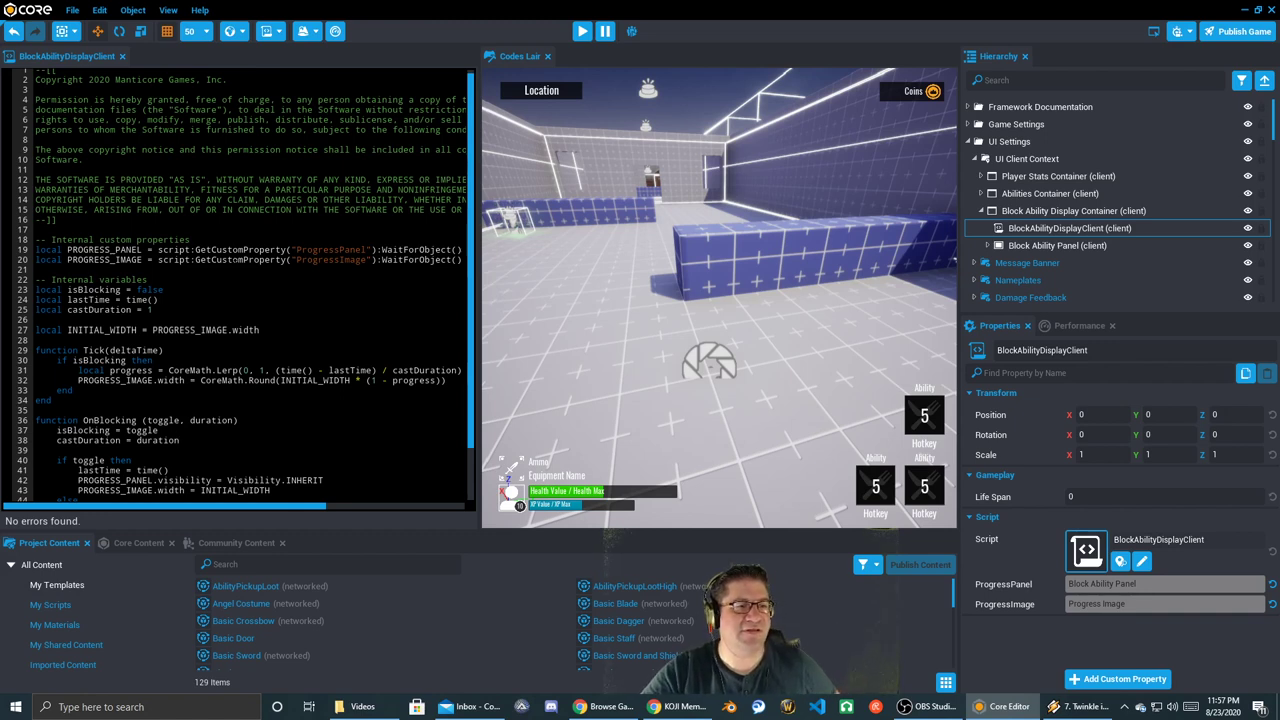
- Examine the script's GetCustomProperty calls and match ProgressPanel and ProgressImage to the script's custom properties
double_click(238, 249)
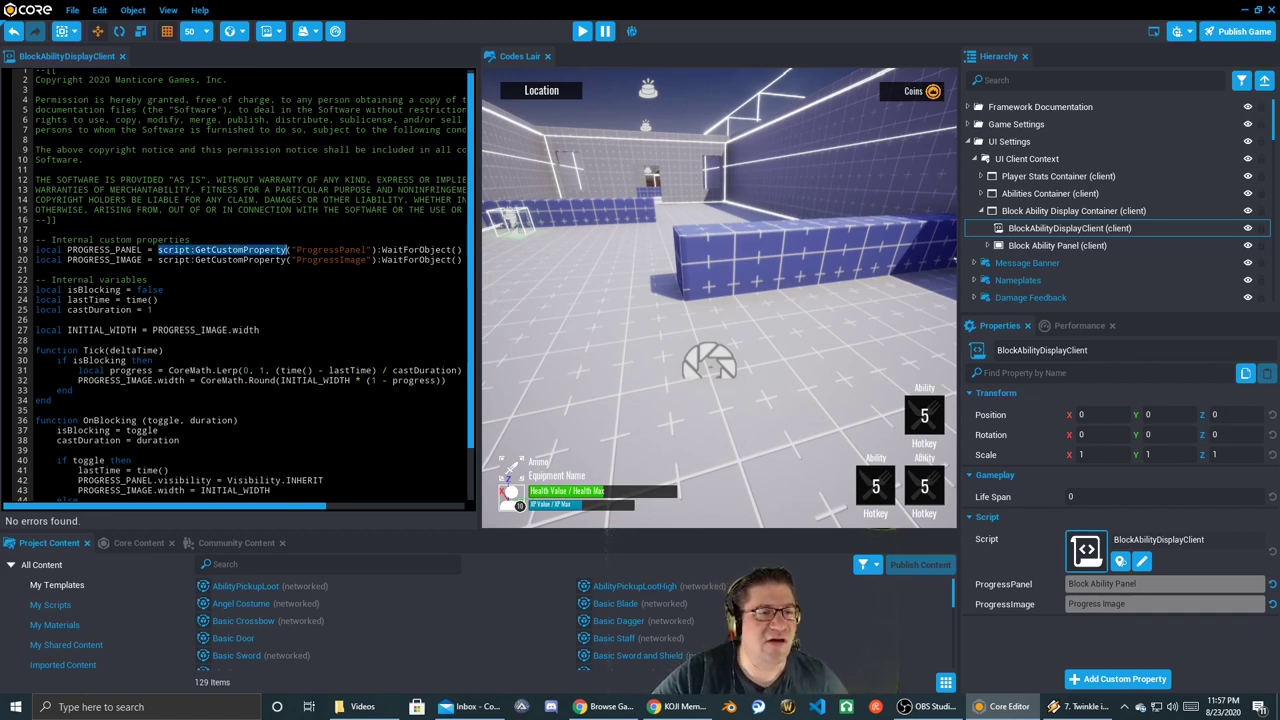
double_click(332, 249)
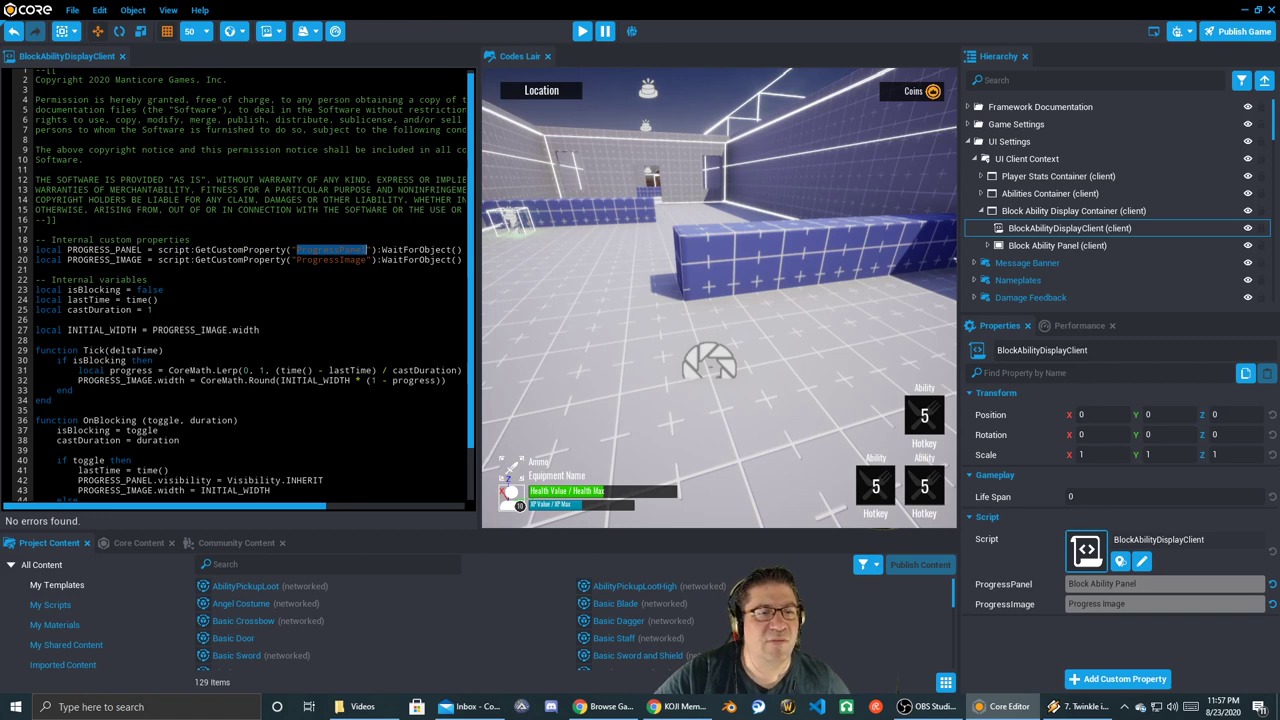
double_click(165, 240)
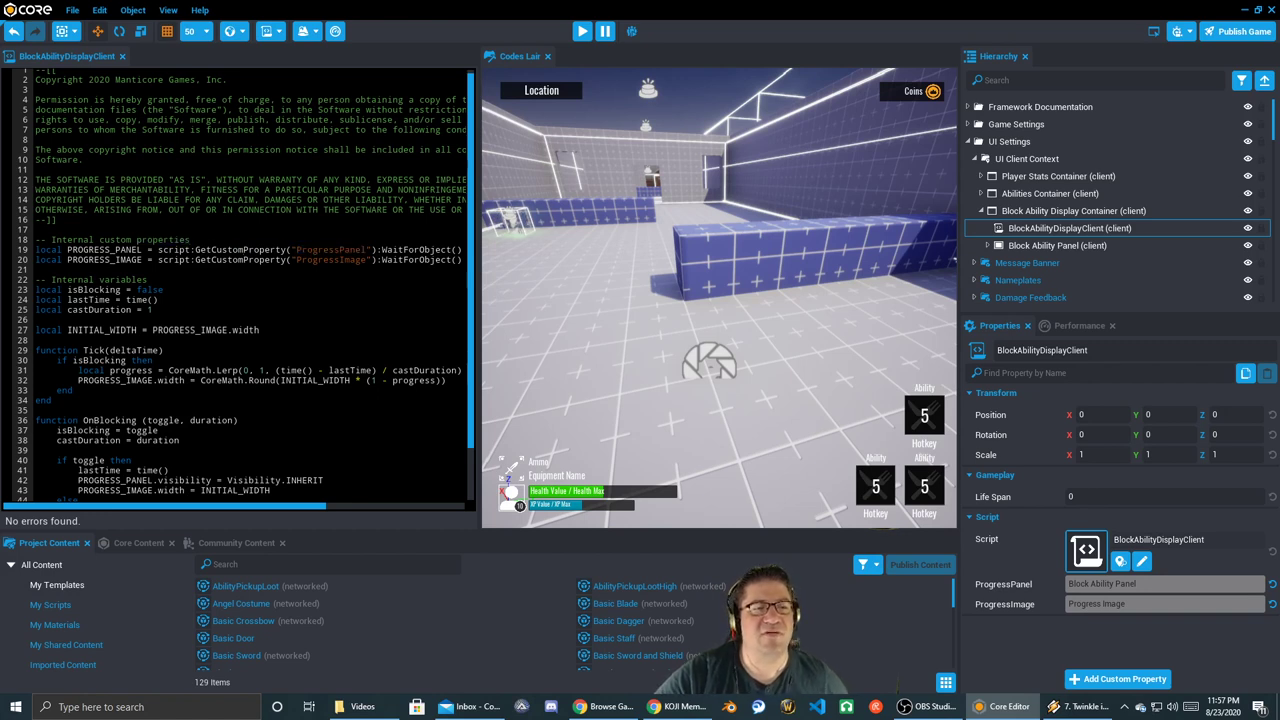
double_click(228, 249)
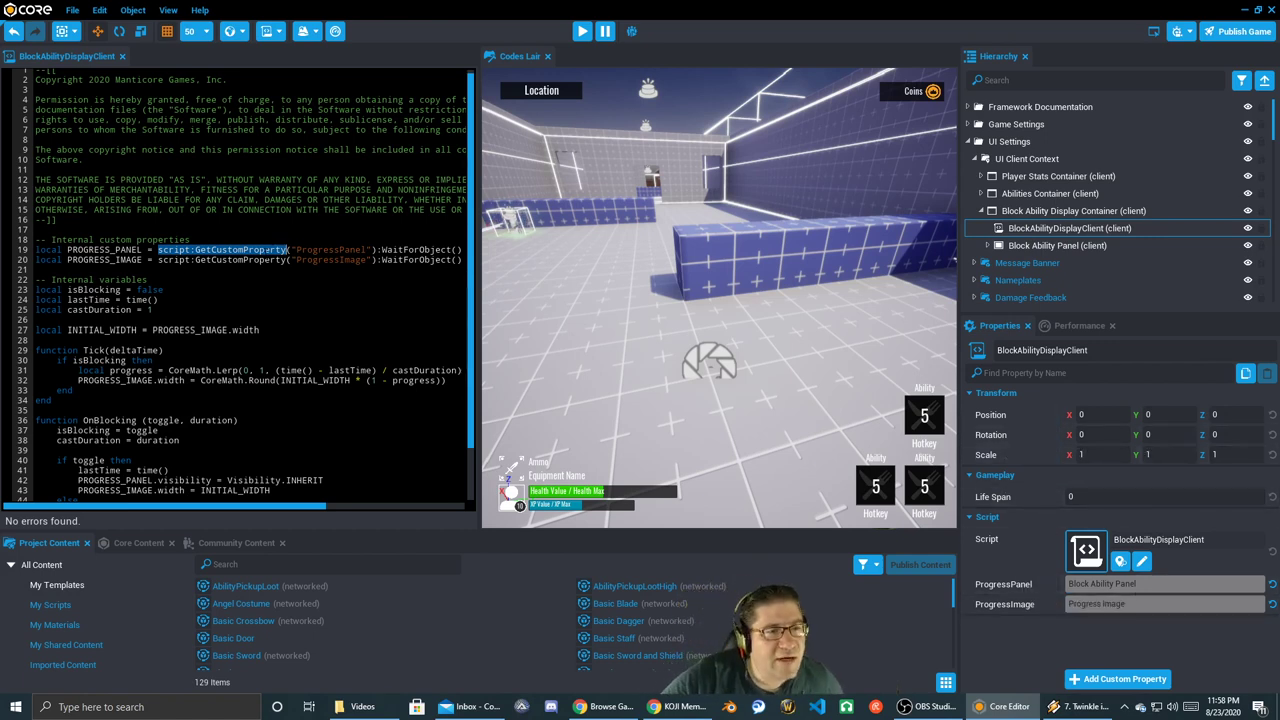
click(219, 250)
drag(190, 249, 286, 250)
double_click(330, 249)
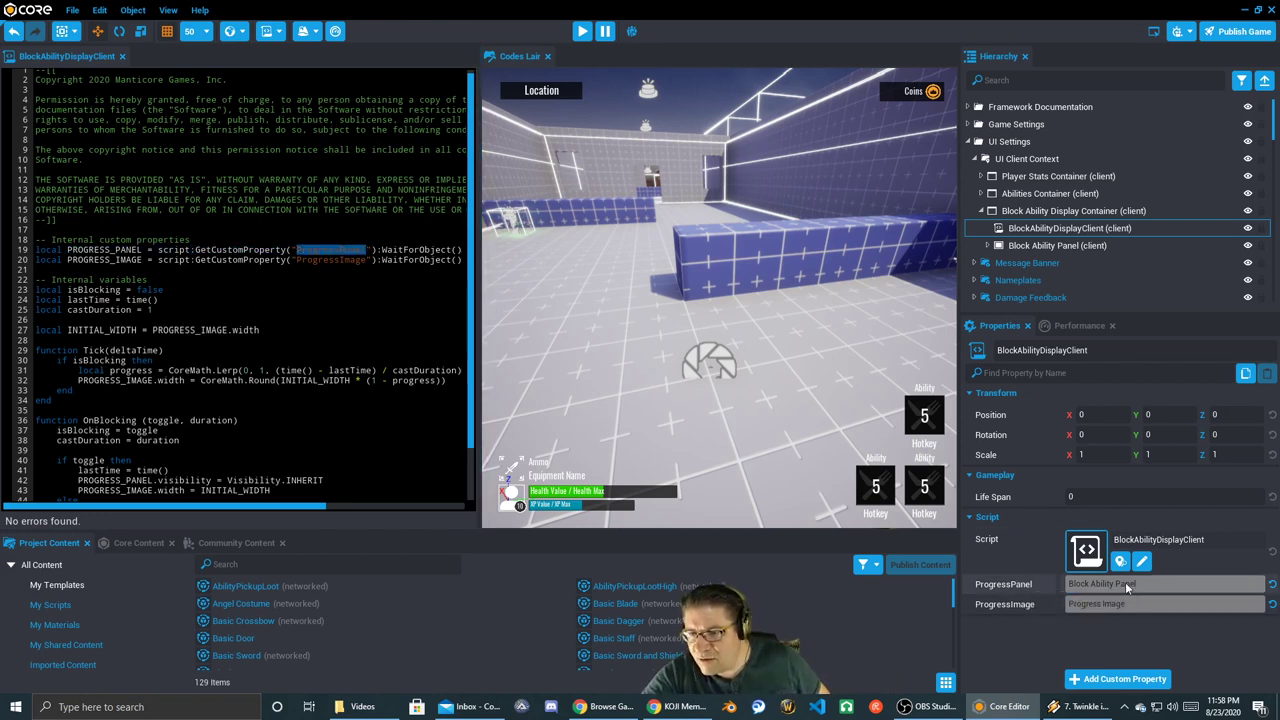
click(1171, 587)
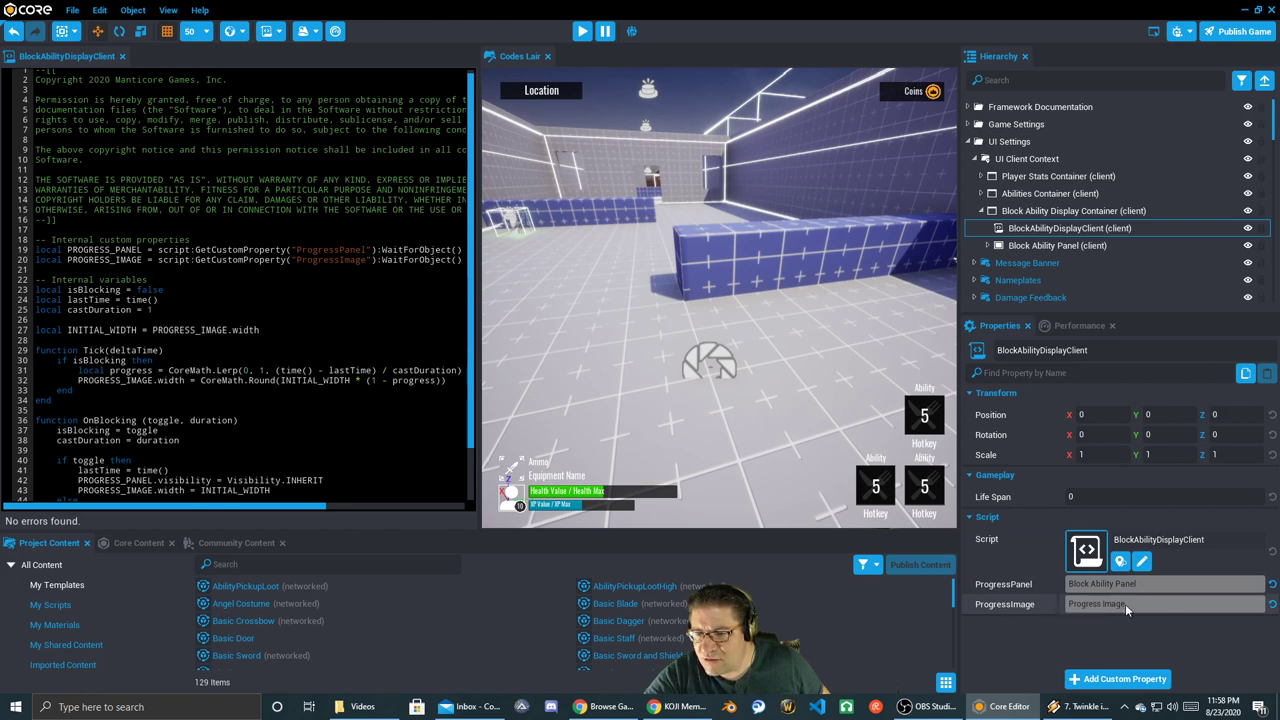
- Expand the Block Ability Panel and inspect the properties of the panel and its Progress Image
click(1040, 246)
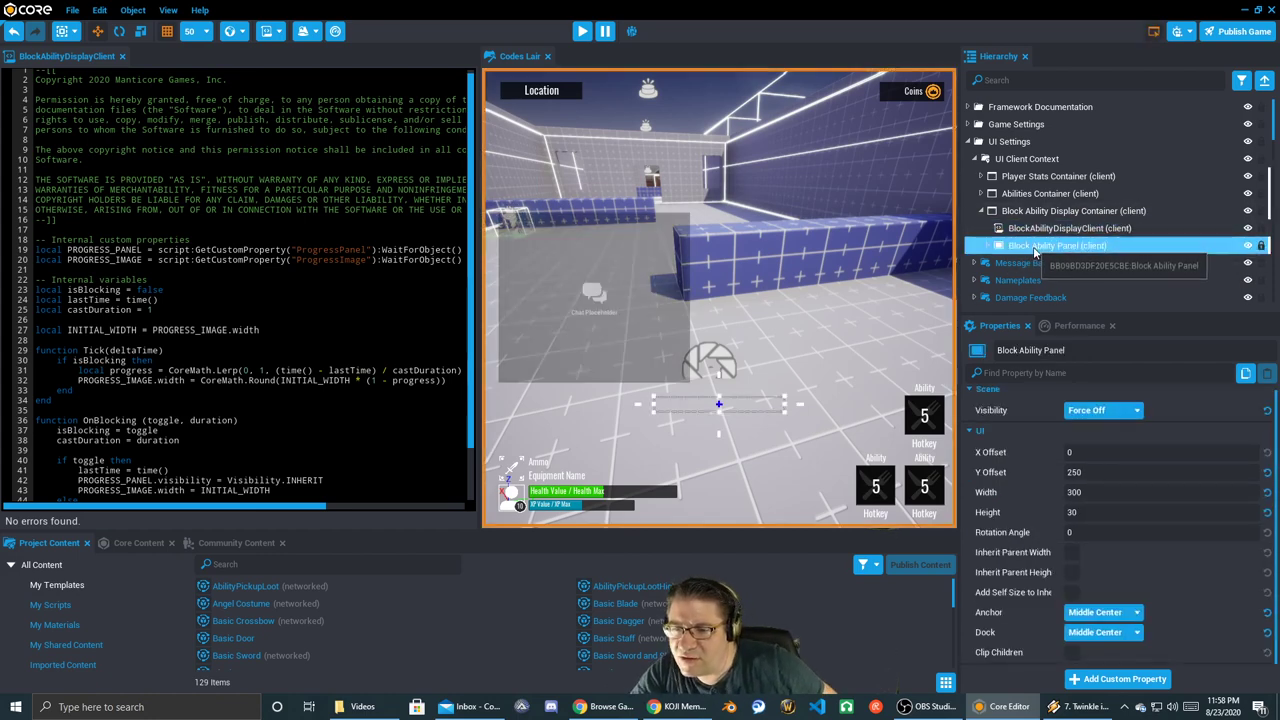
click(989, 246)
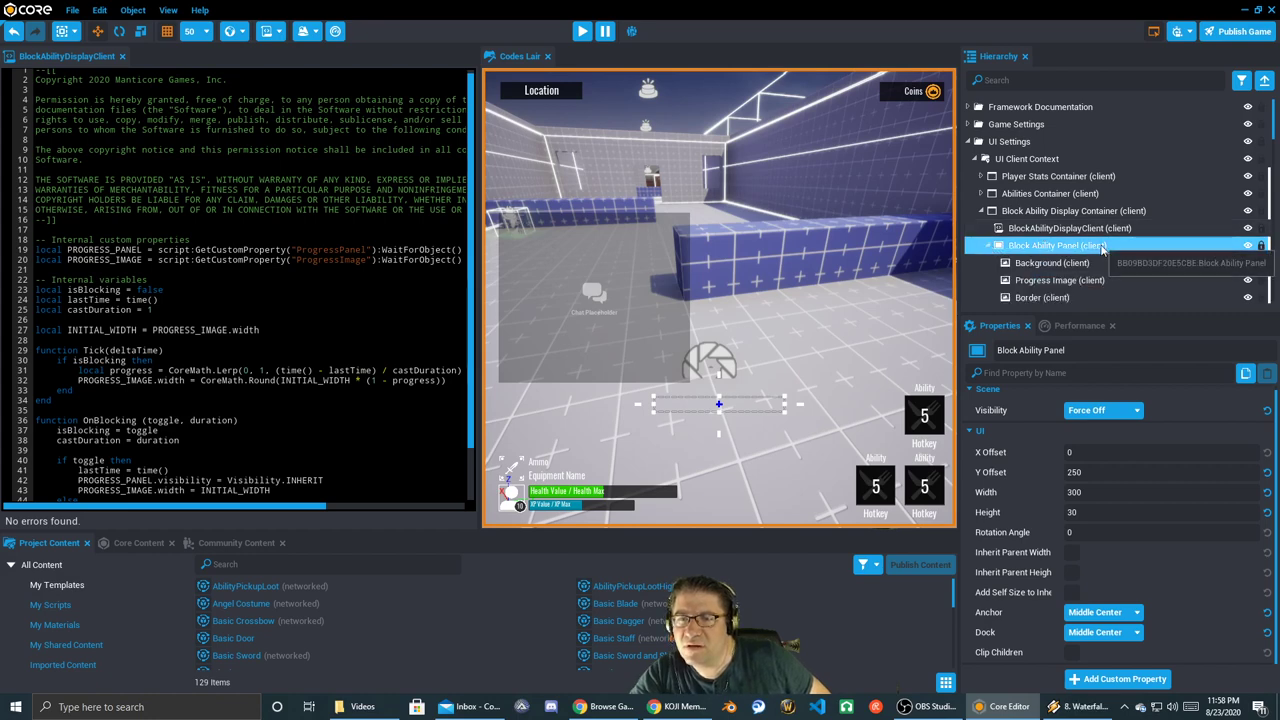
scroll(1103, 248, down, 1)
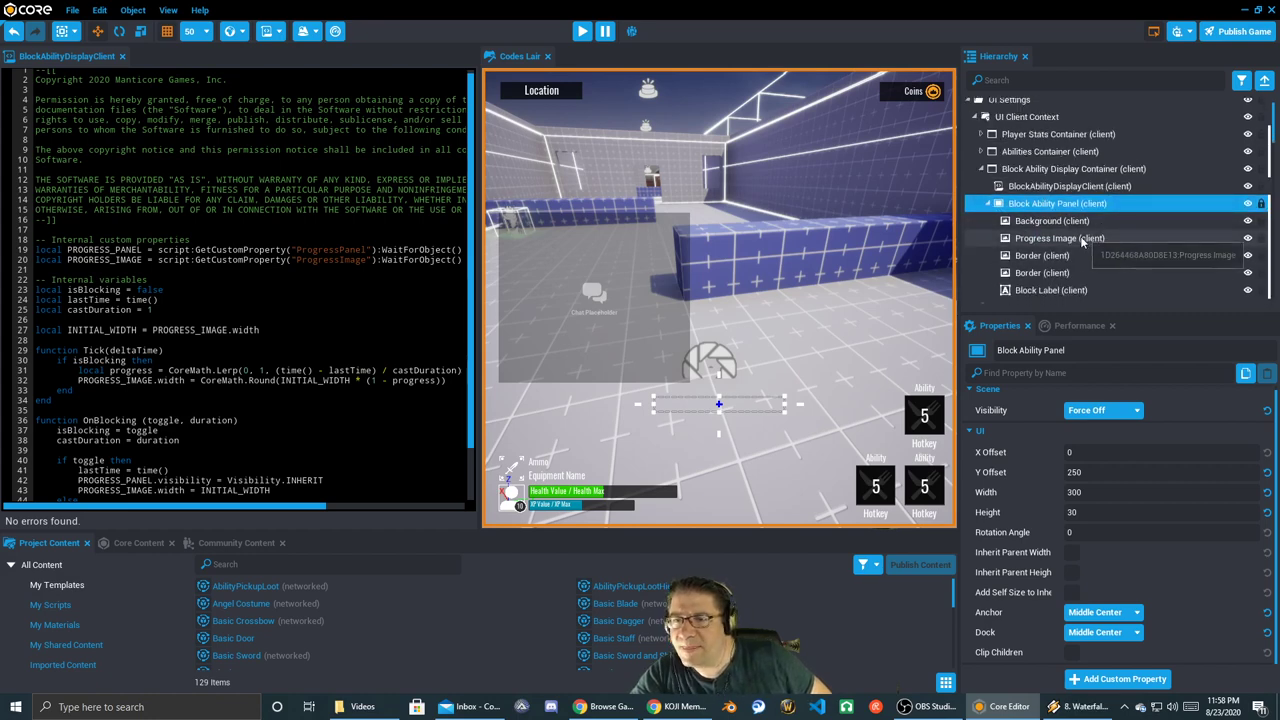
click(1066, 239)
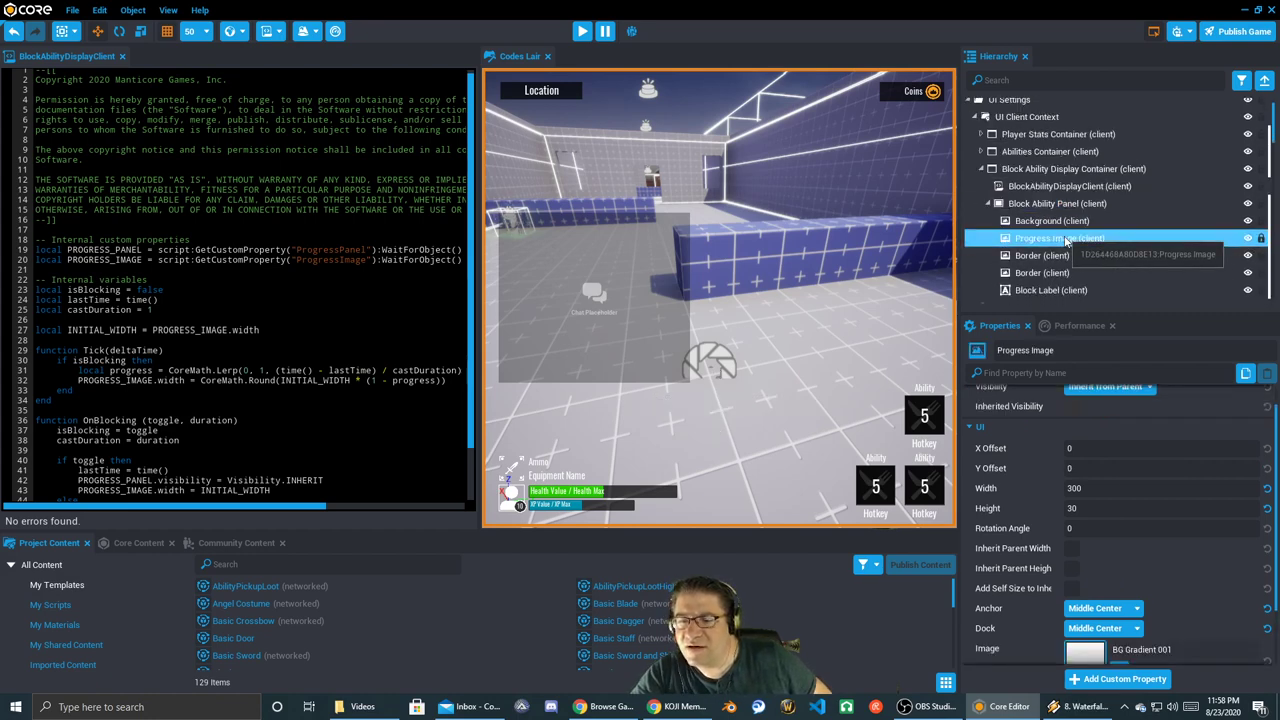
click(1055, 204)
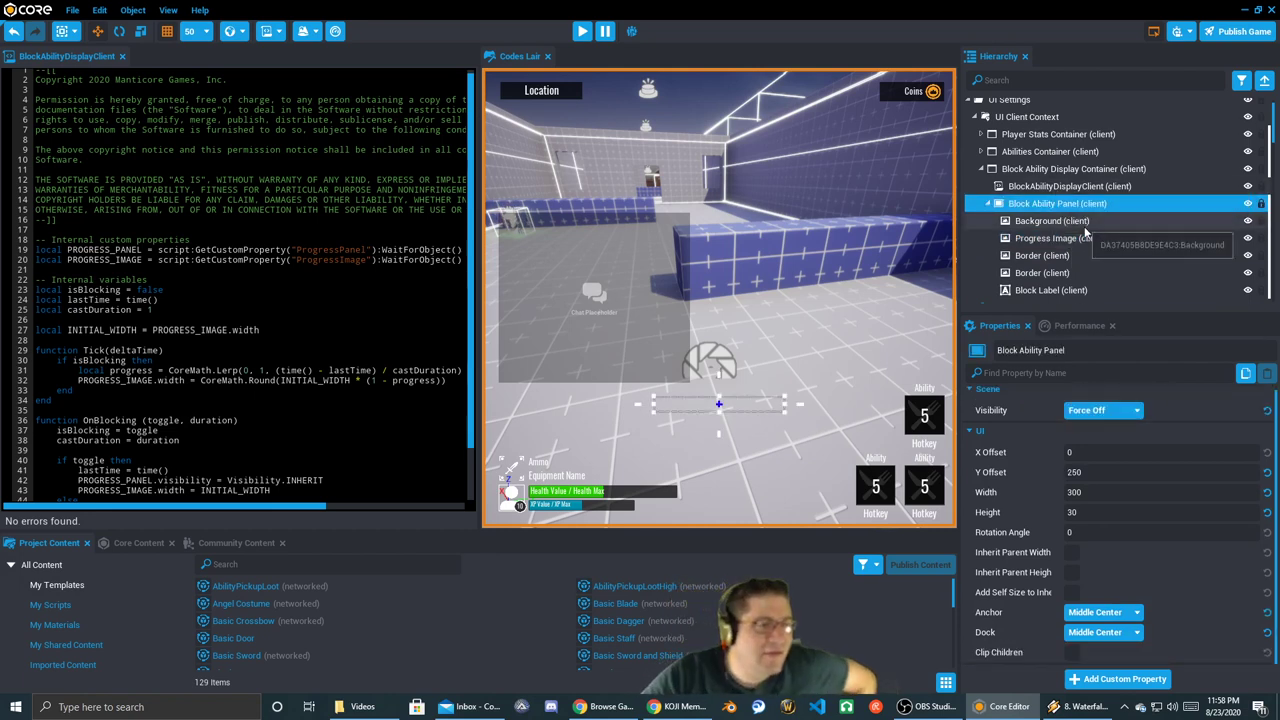
- Collapse the Script section of BlockAbilityDisplayClient's properties and set its scale to 3 on X, Y and Z
click(1067, 188)
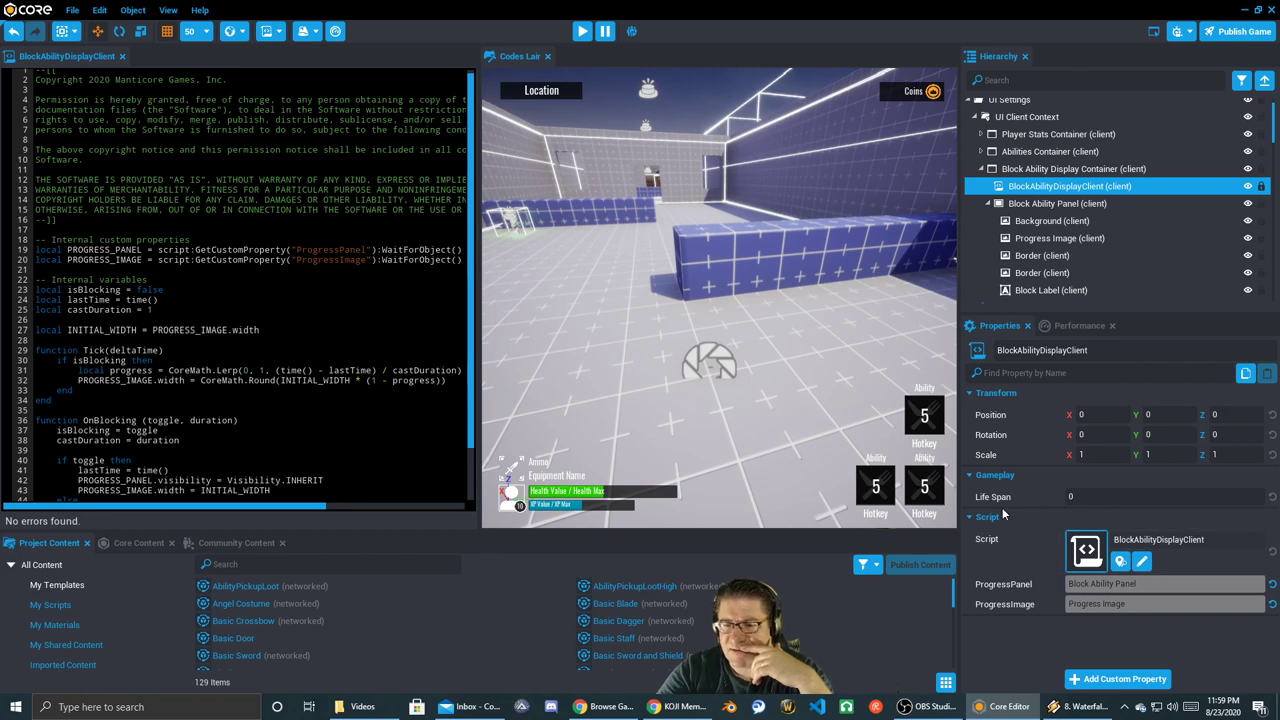
click(969, 517)
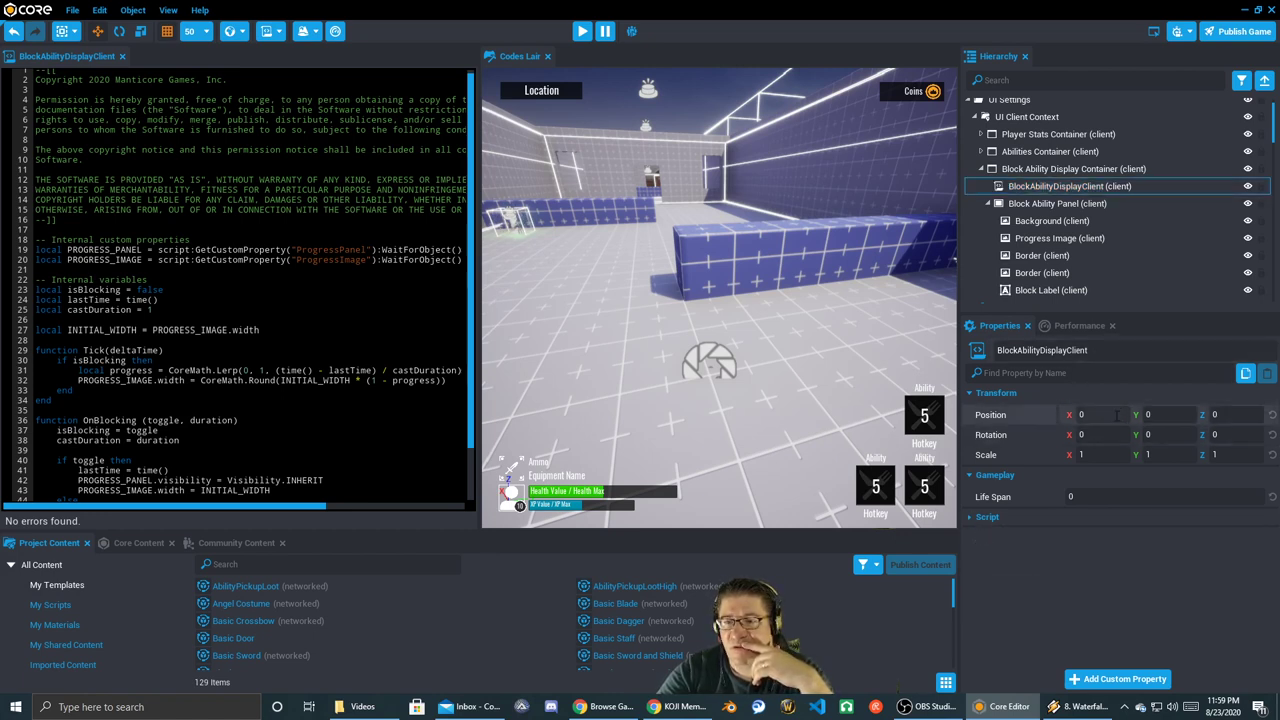
click(1150, 454)
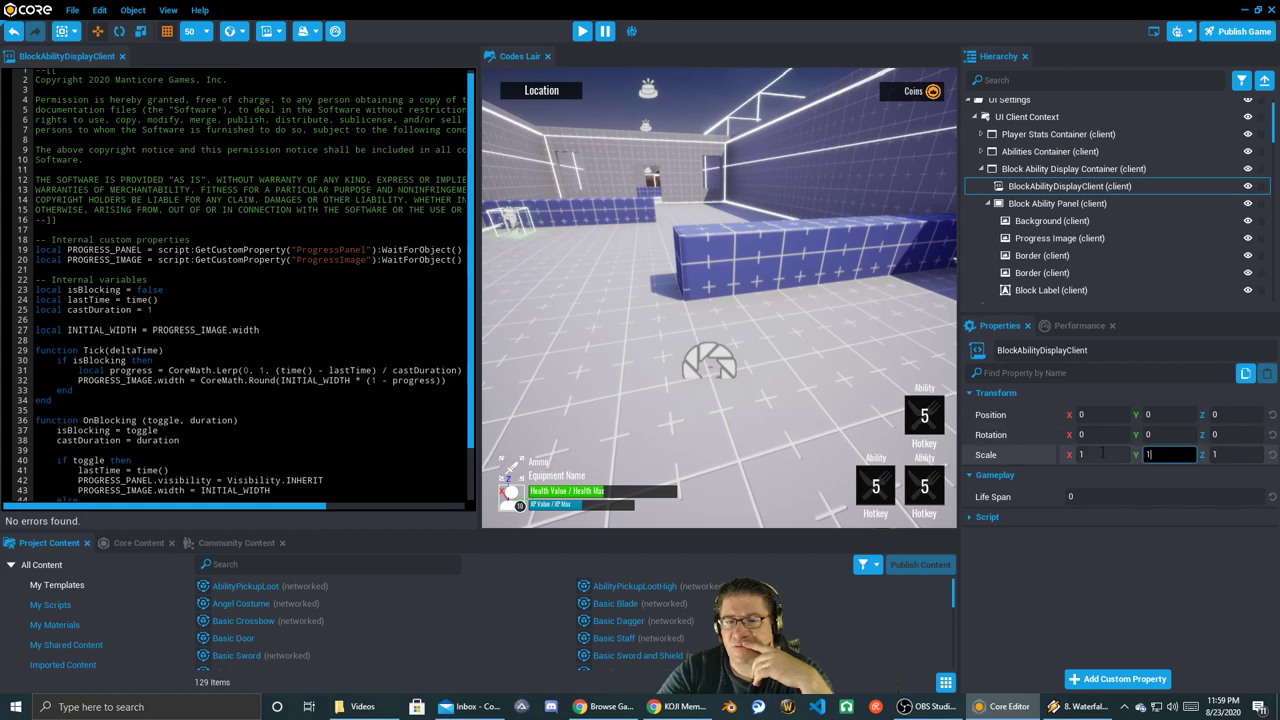
right_drag(769, 371, 774, 326)
click(1050, 188)
right_drag(720, 465, 735, 440)
click(1090, 454)
text(3)
key(Tab)
text(3)
key(Tab)
text(3)
key(Tab)
right_drag(677, 317, 620, 398)
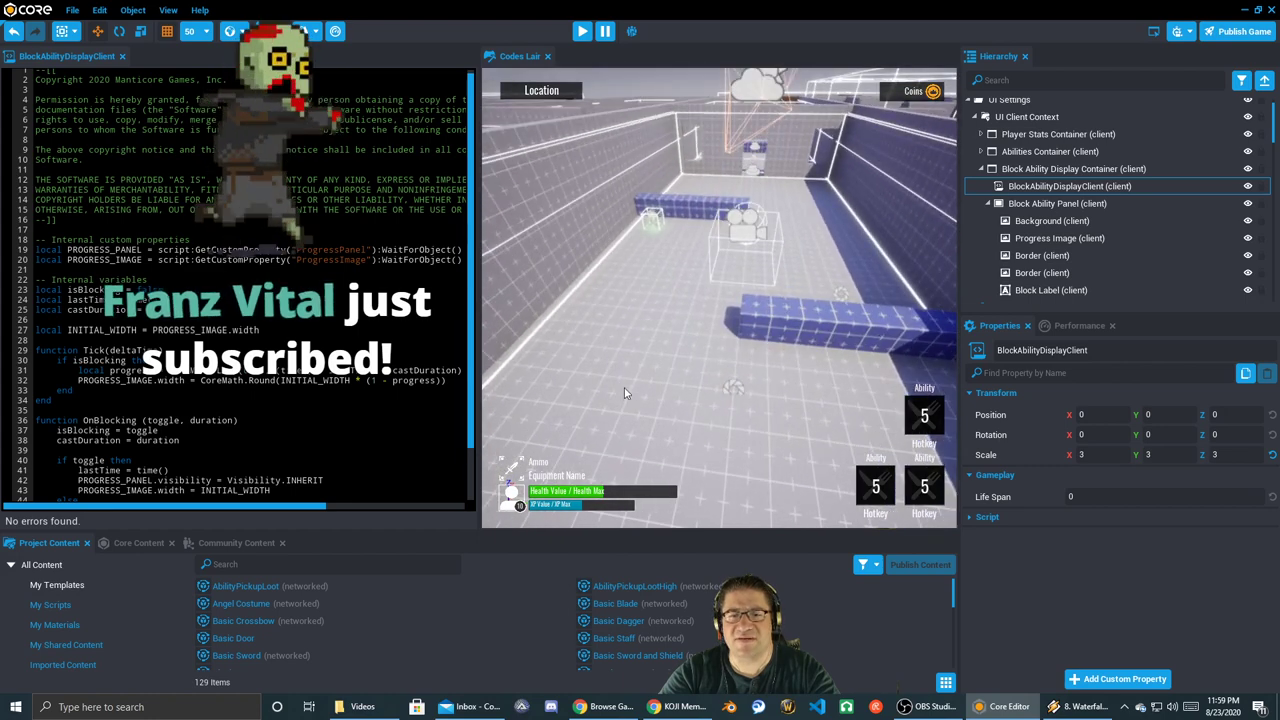
- Set BlockAbilityDisplayClient's scale to 0 on X, Y and Z
drag(1096, 455, 1036, 457)
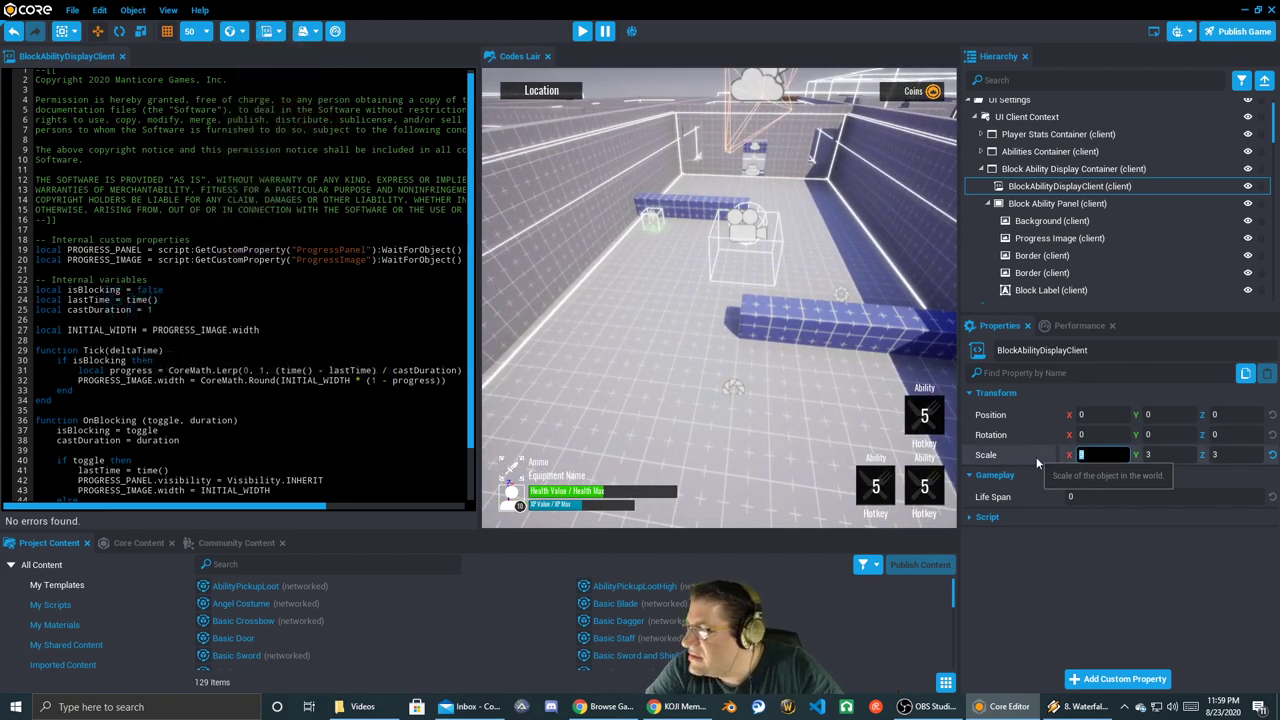
text(0)
key(Tab)
text(0)
key(Tab)
text(0)
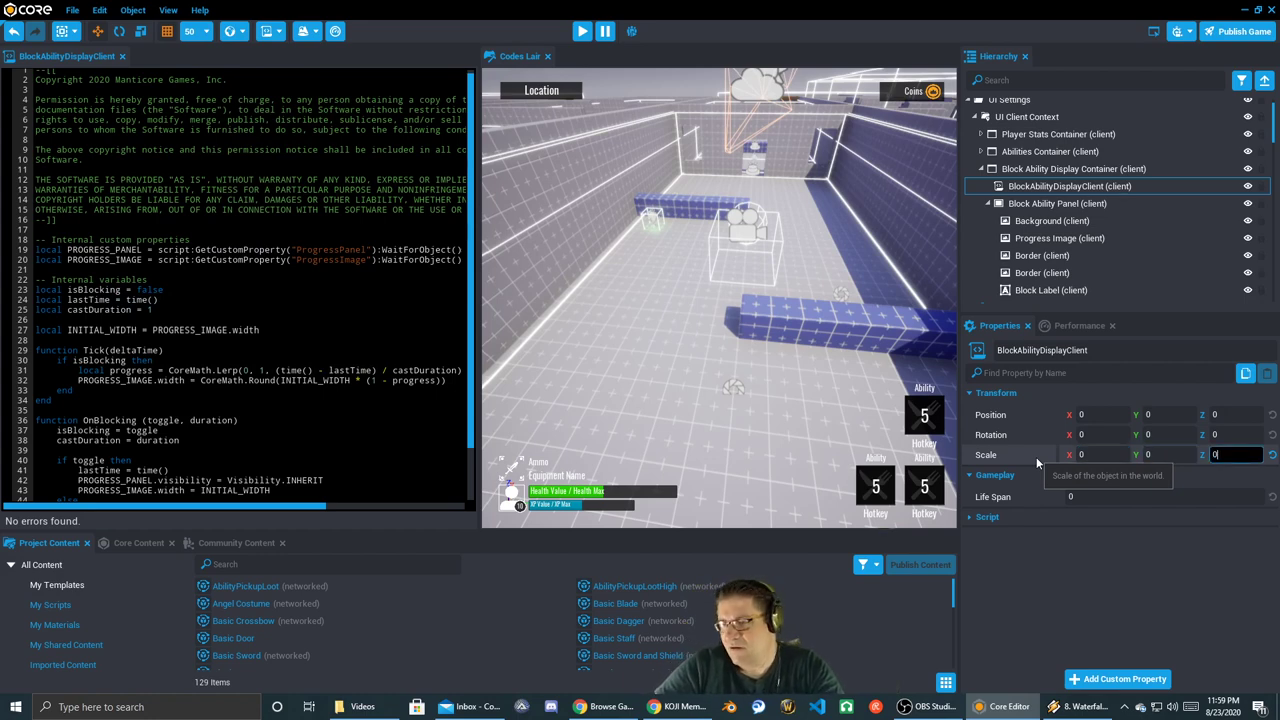
click(771, 385)
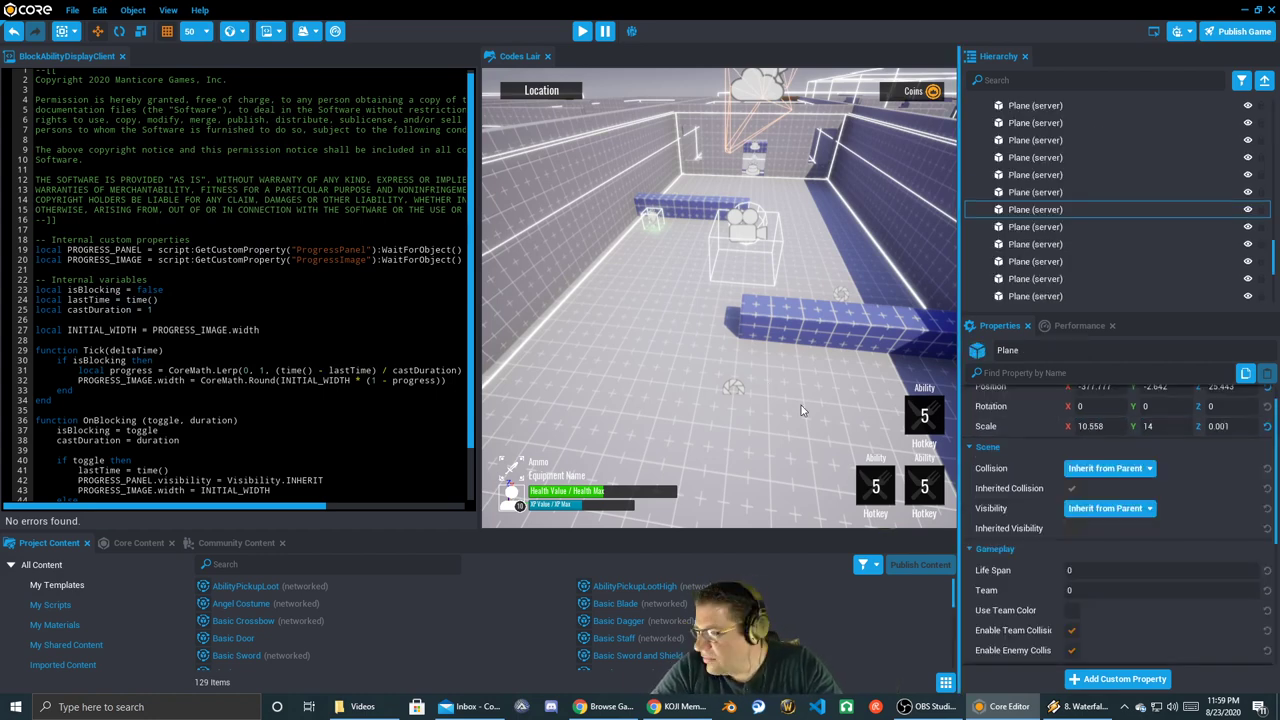
- Look around the map's arena and the Dungeon 1 and Dungeon 2 portals
right_drag(801, 405, 968, 381)
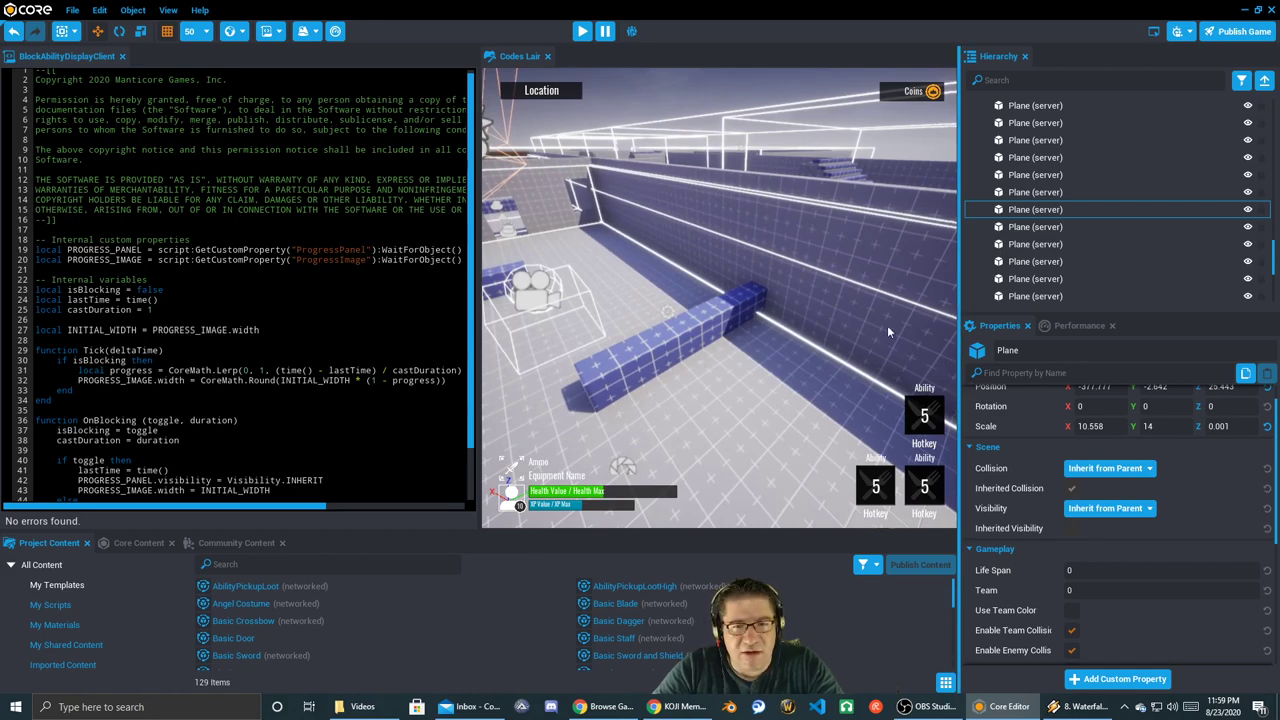
right_drag(793, 332, 1279, 286)
key(s)
key(w)
right_drag(719, 298, 811, 281)
- Declare a local variable test with the value "test" above the INITIAL_WIDTH line in the script
scroll(240, 290, down, 2)
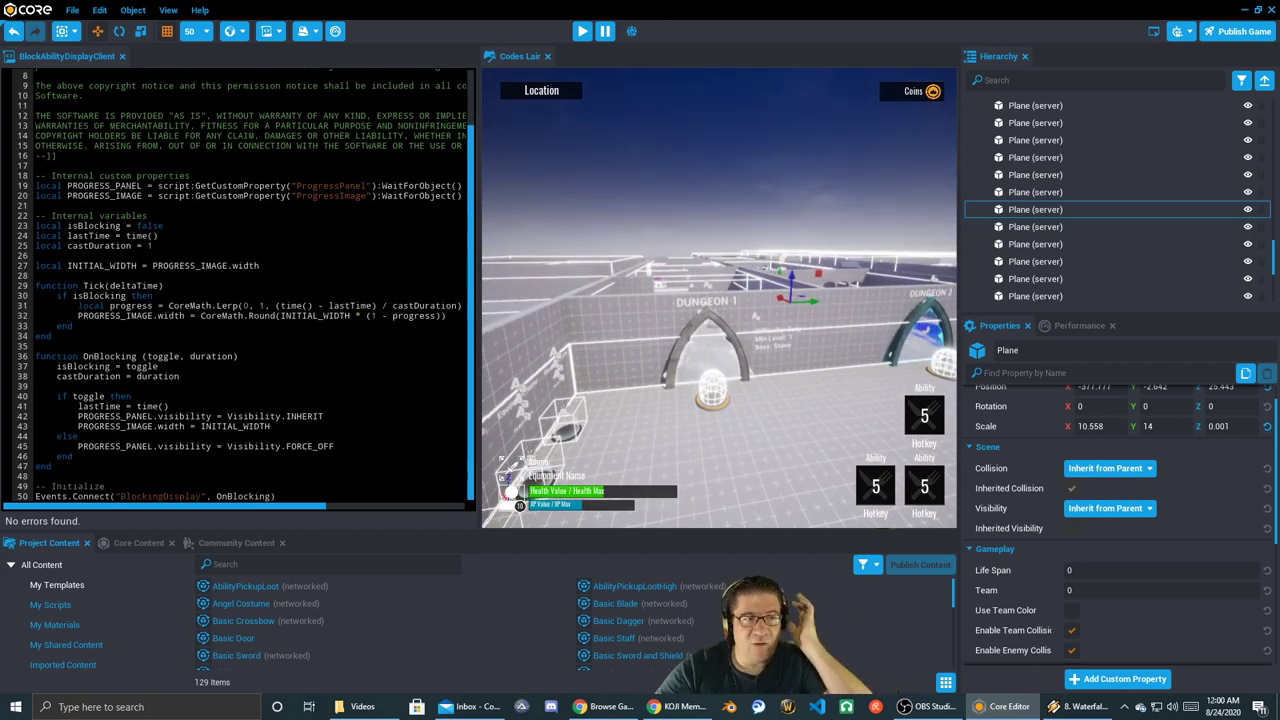
key(Return)
key(Return)
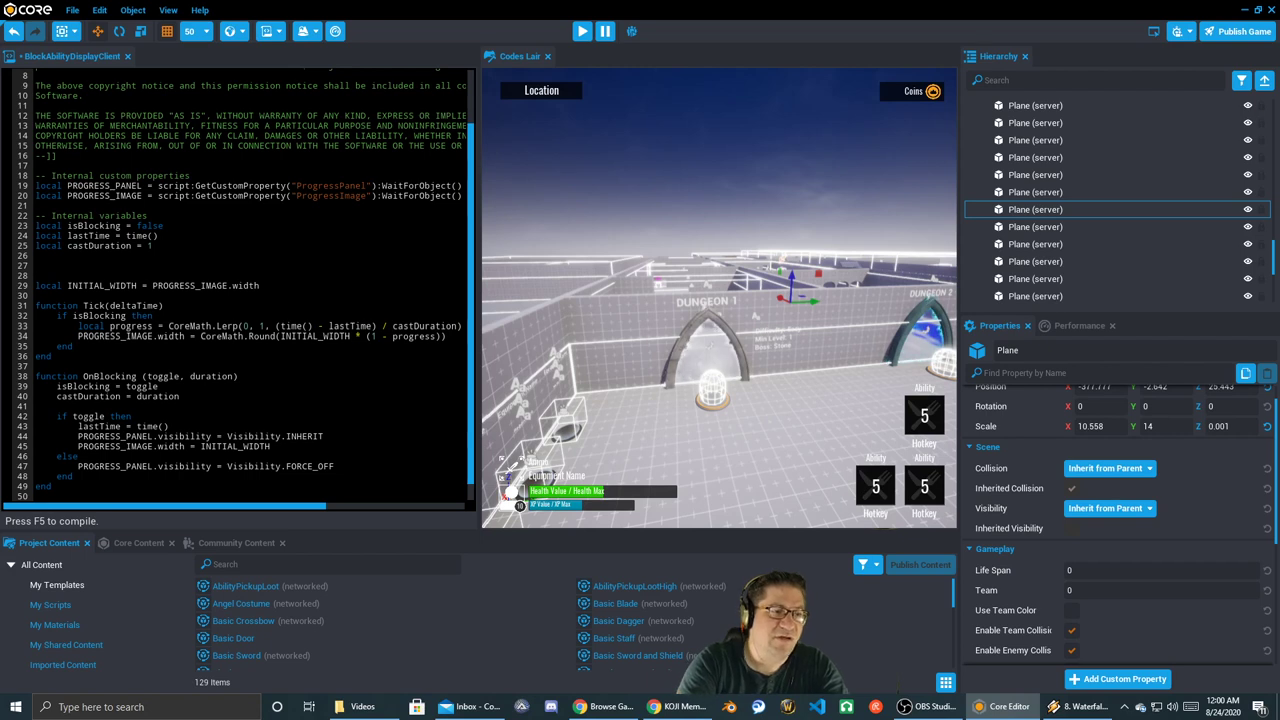
text(local)
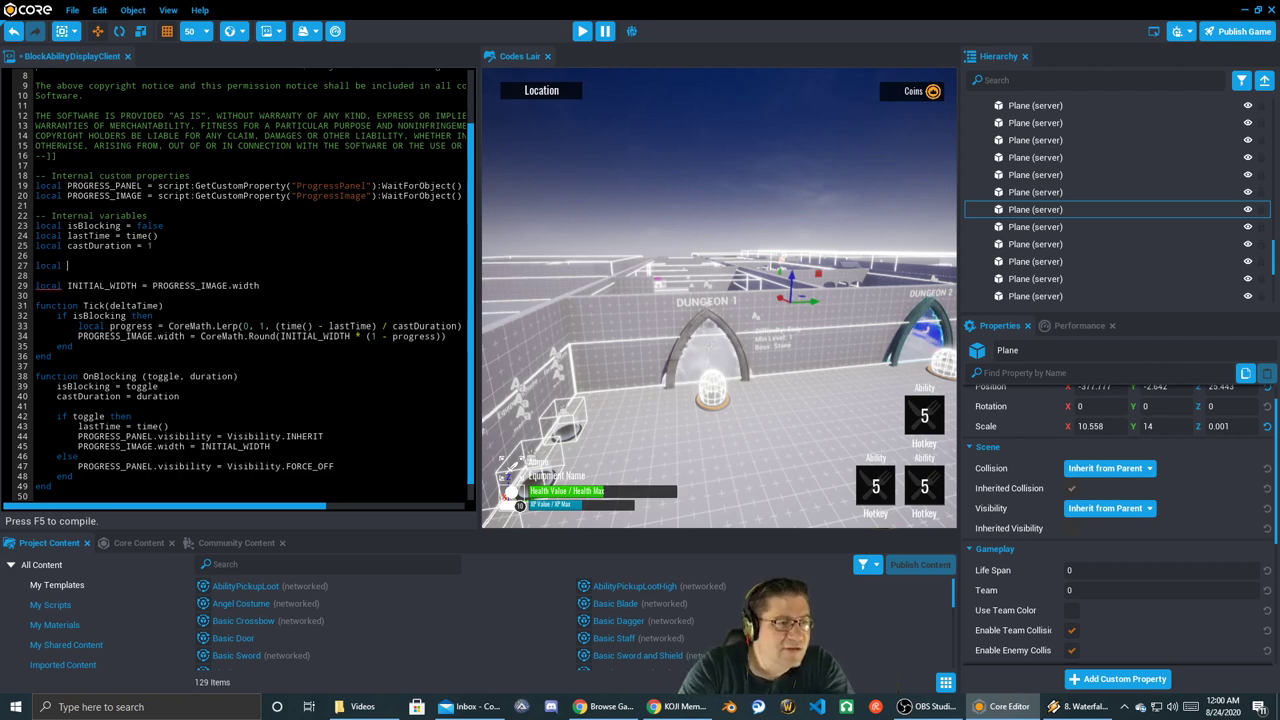
text( test = )
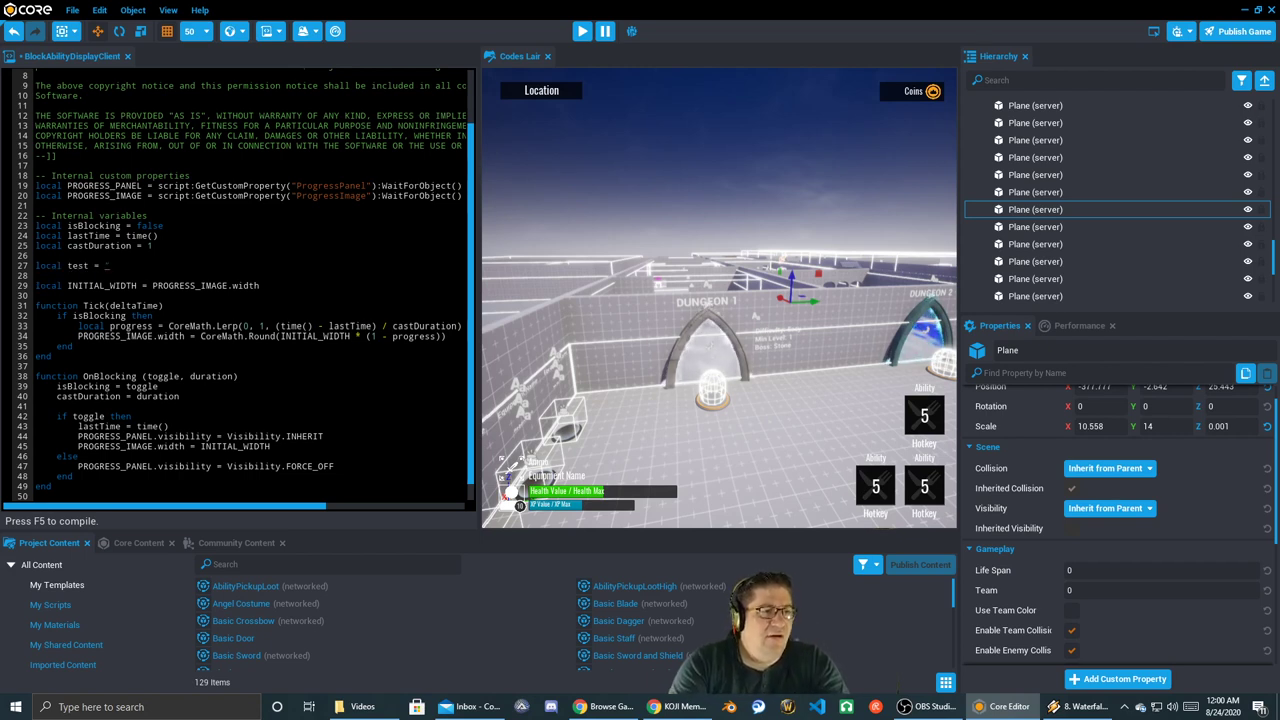
text("test")
- Add a print("test") statement beneath the test variable and delete it again
key(Return)
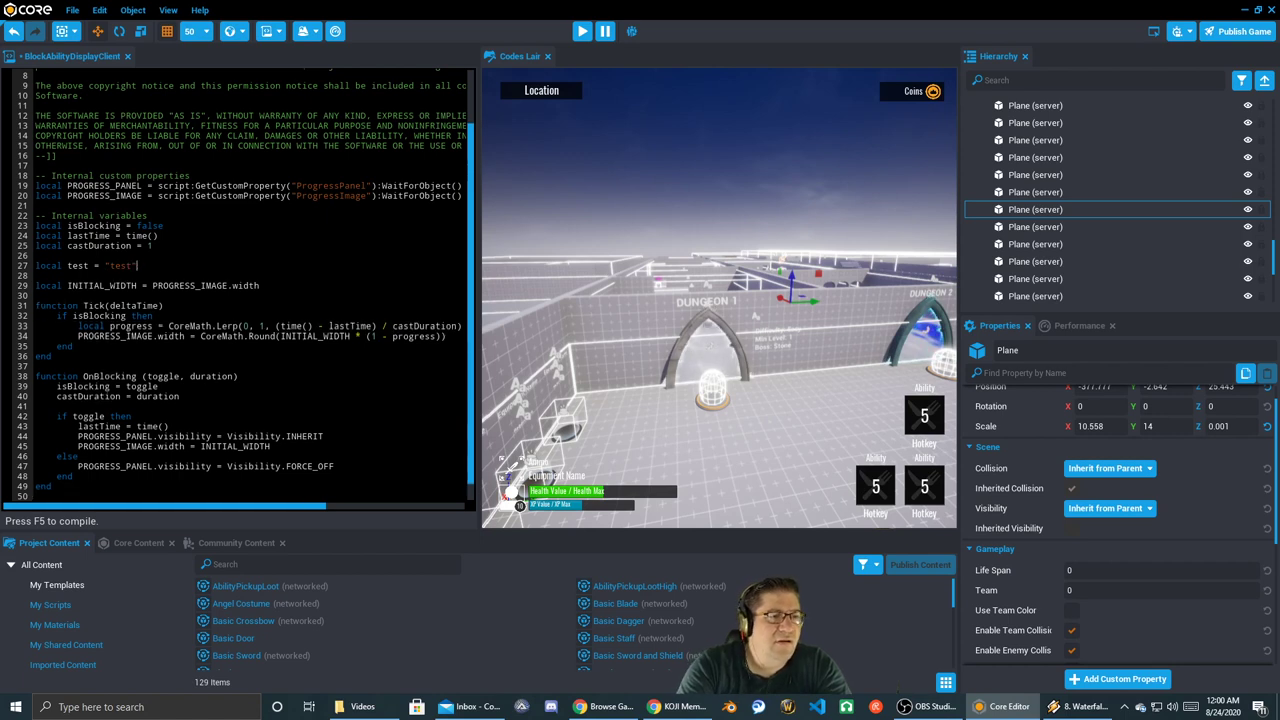
key(Return)
text(print("test)
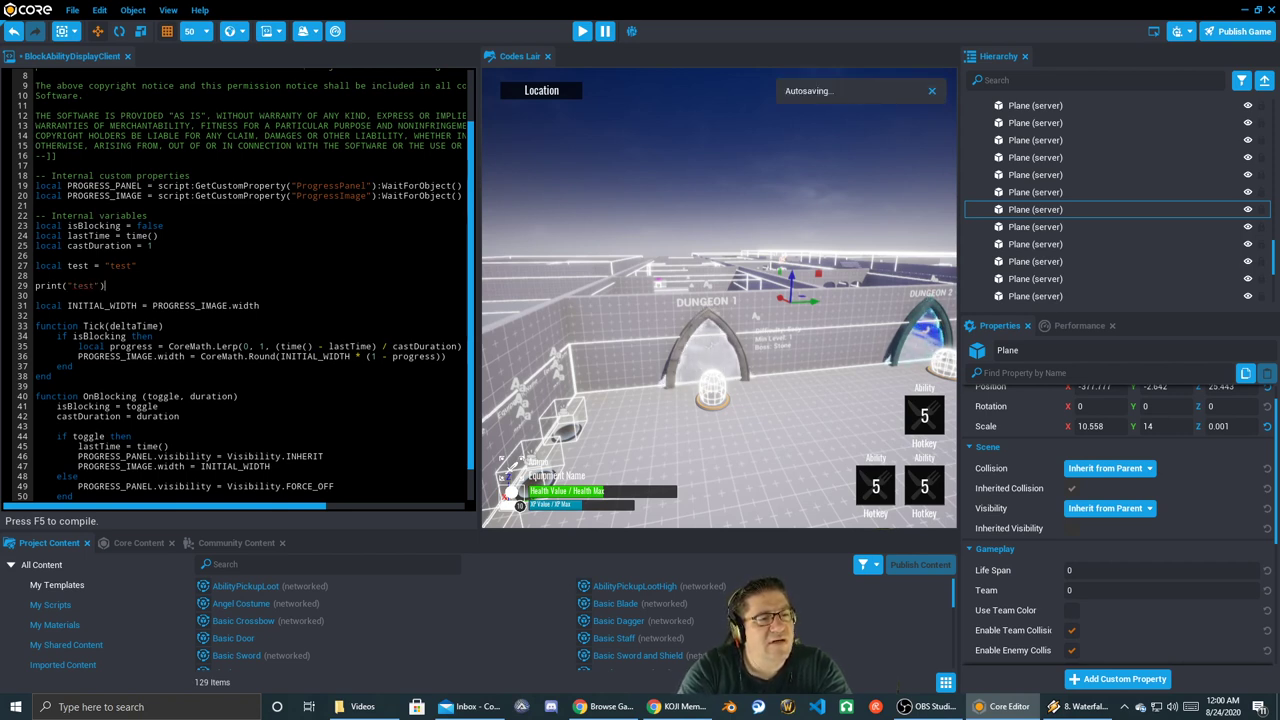
key(BackSpace)
key(BackSpace)
key(BackSpace)
key(BackSpace)
key(BackSpace)
key(BackSpace)
key(BackSpace)
key(BackSpace)
key(BackSpace)
key(BackSpace)
key(BackSpace)
key(BackSpace)
key(BackSpace)
key(BackSpace)
key(BackSpace)
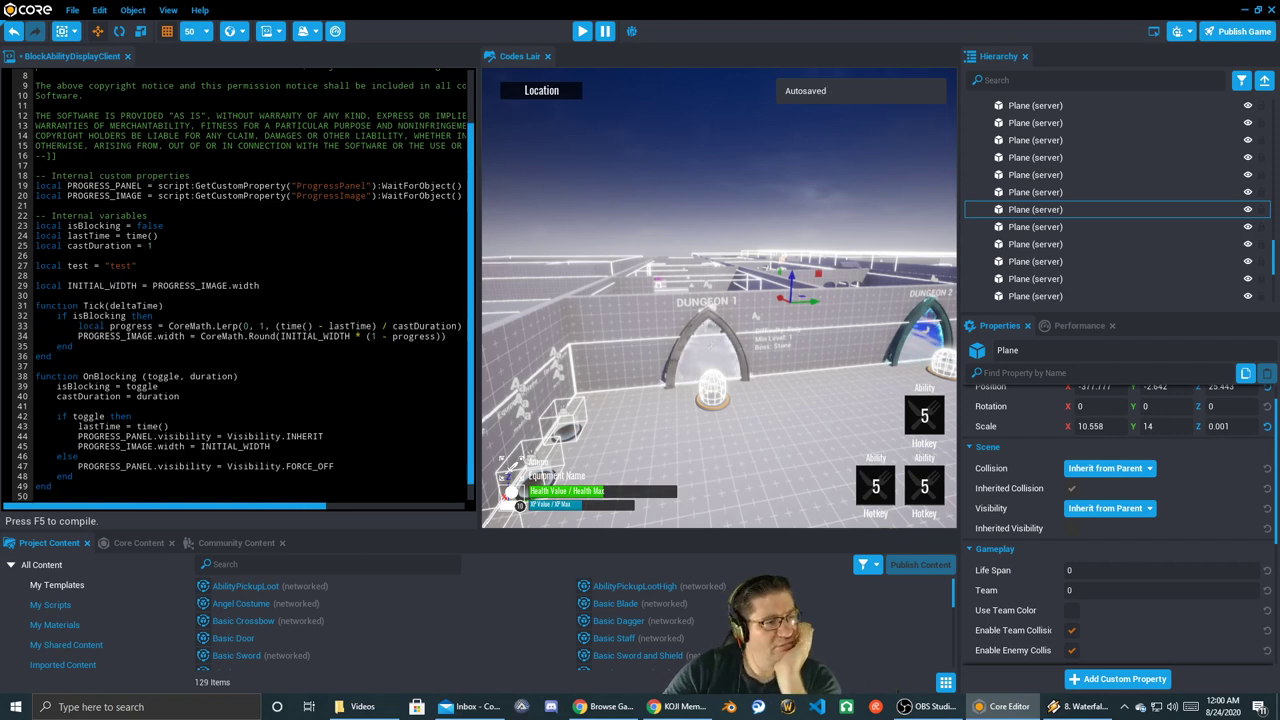
- Examine the script's BlockingDisplay event connection with its OnBlocking handler and the CoreMath.Lerp call in the Tick function
scroll(246, 285, down, 1)
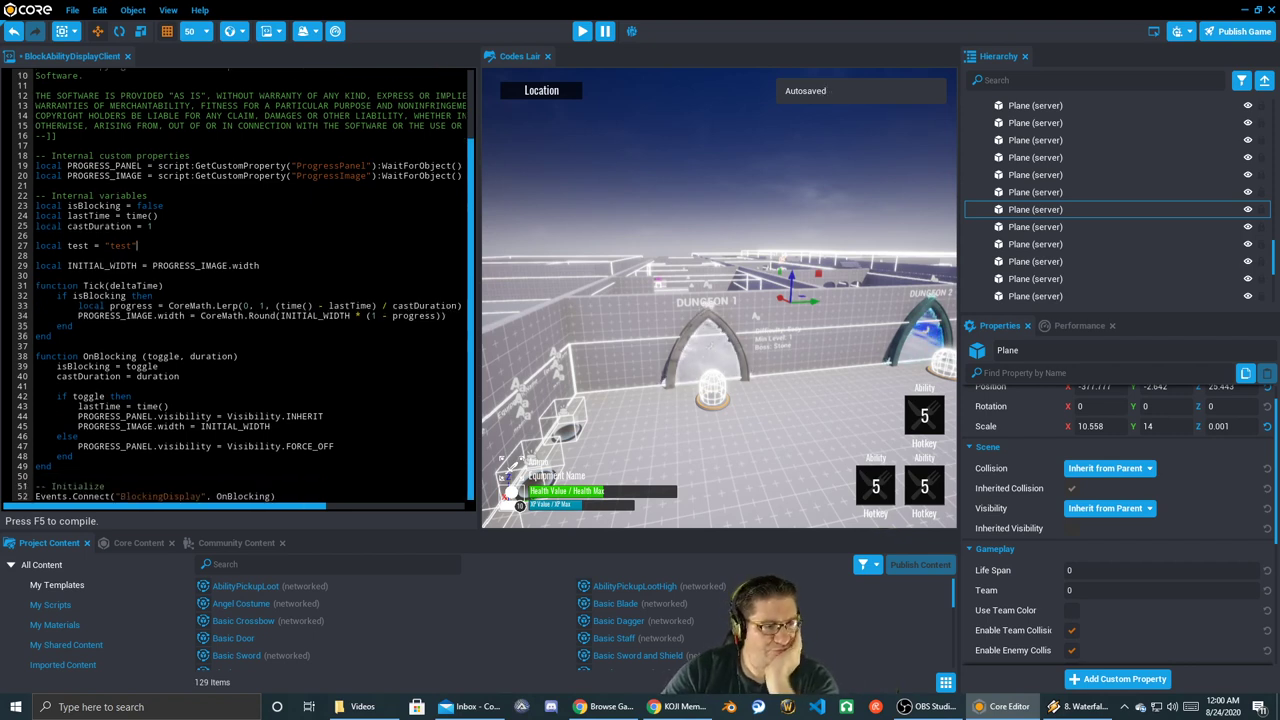
double_click(144, 498)
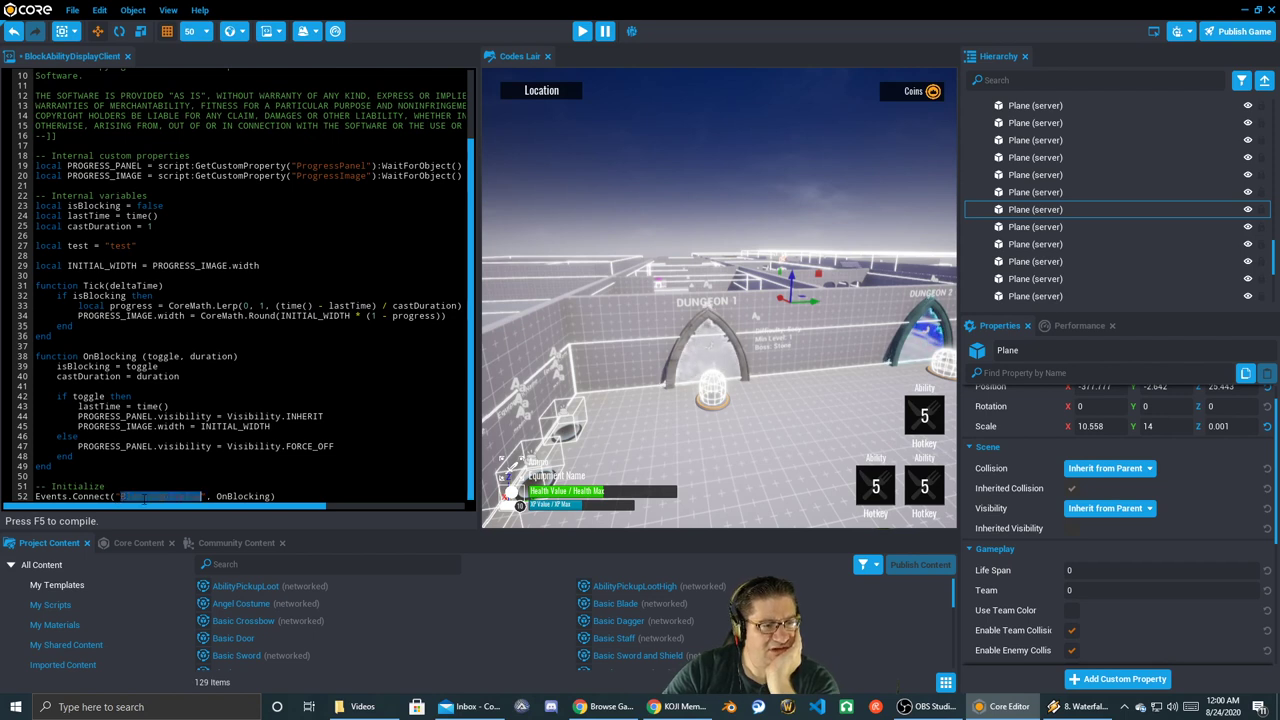
click(254, 497)
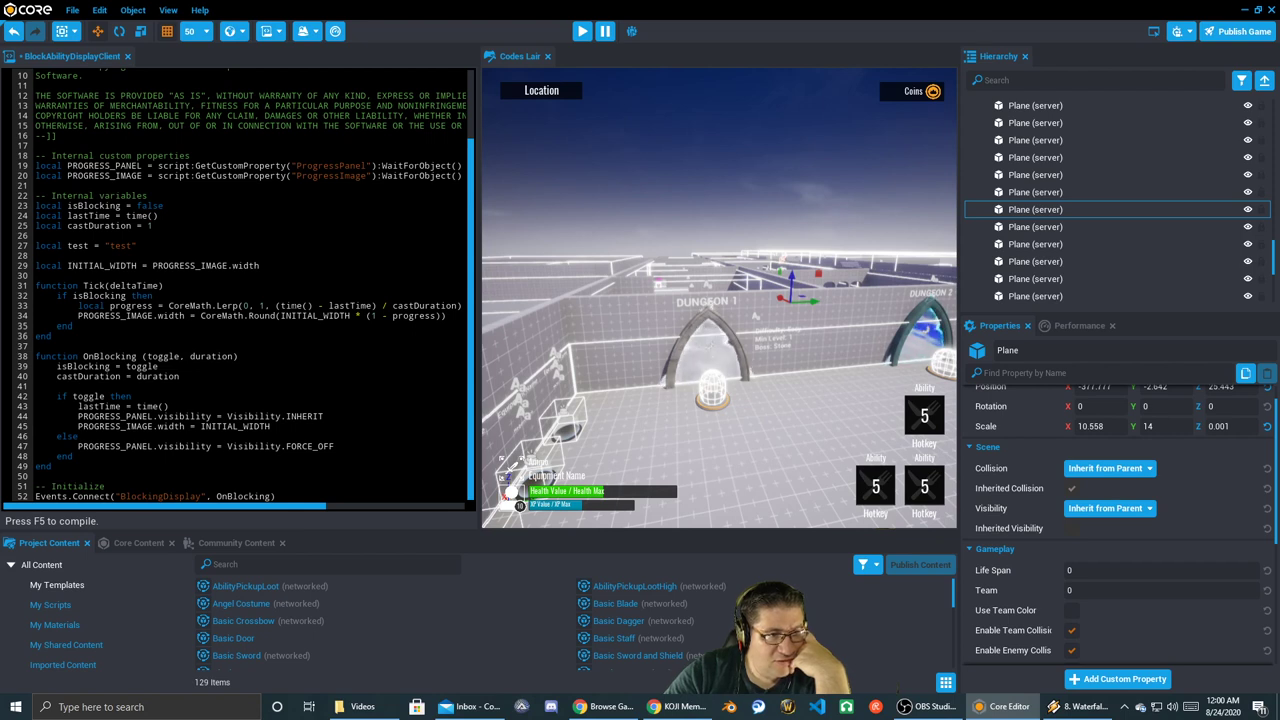
drag(169, 306, 240, 306)
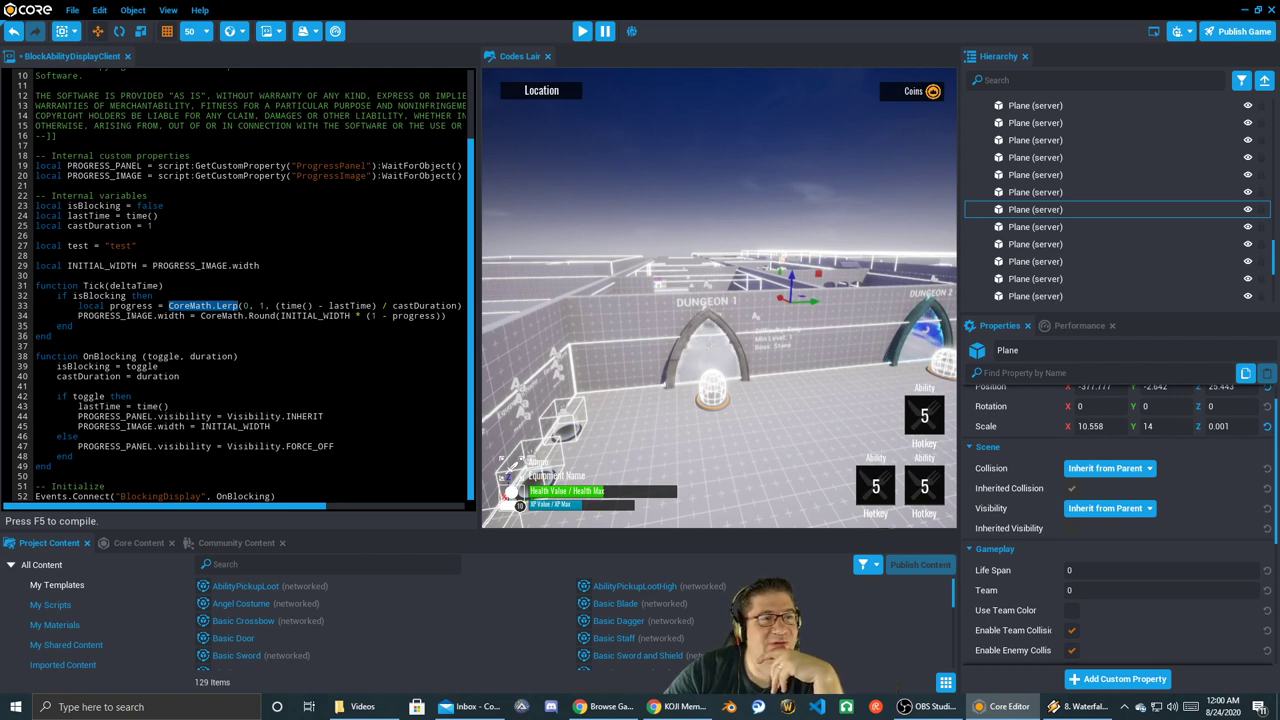
- Close the BlockAbilityDisplayClient script and discard its unsaved changes
scroll(1090, 160, up, 5)
scroll(1092, 168, up, 3)
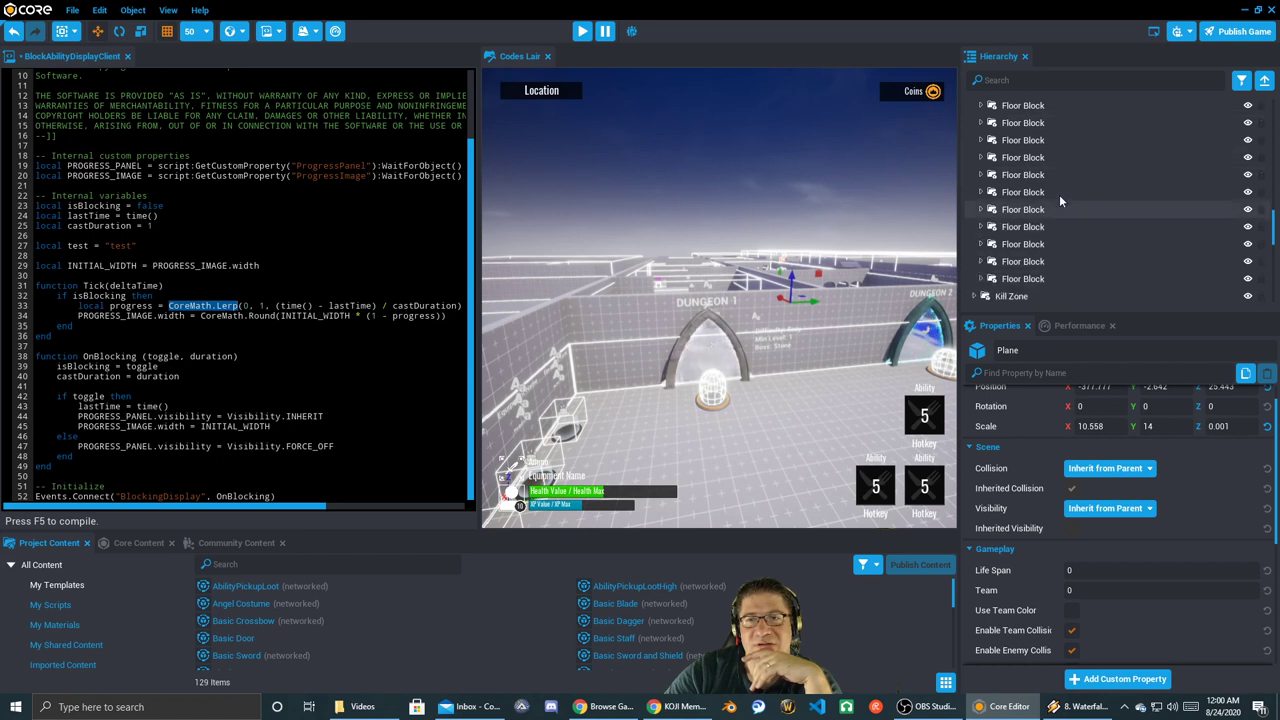
click(127, 57)
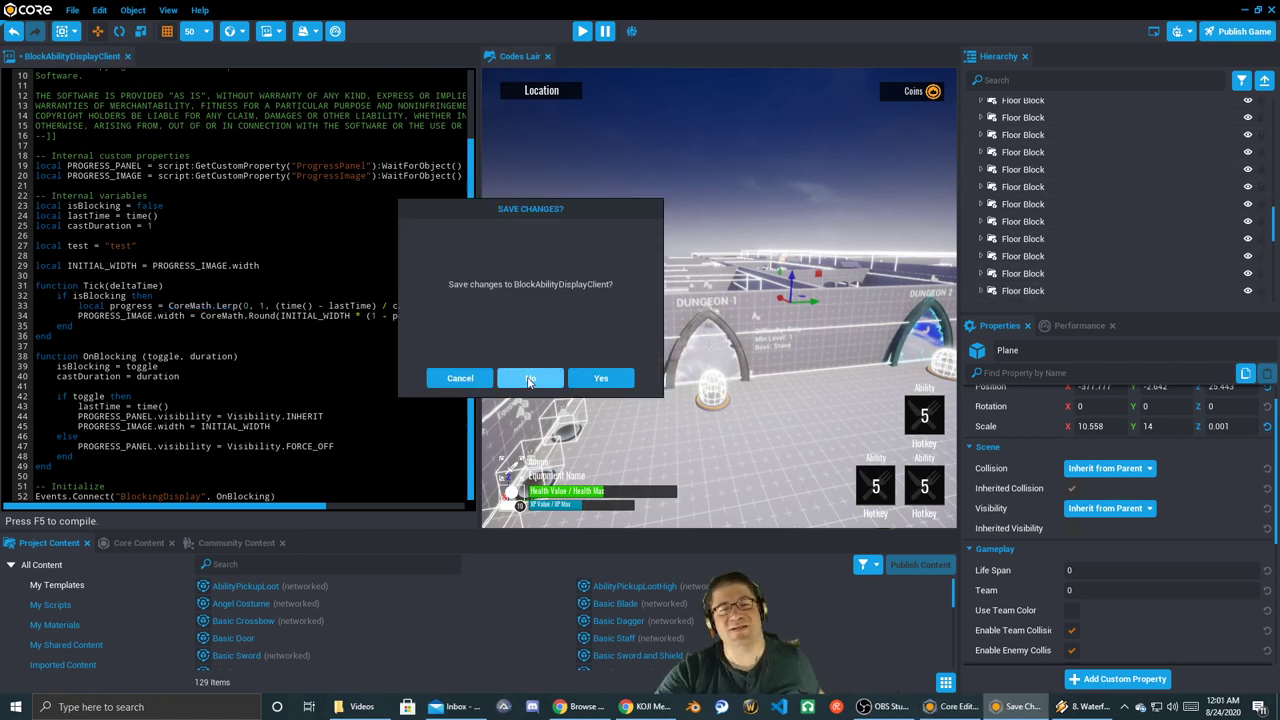
click(531, 379)
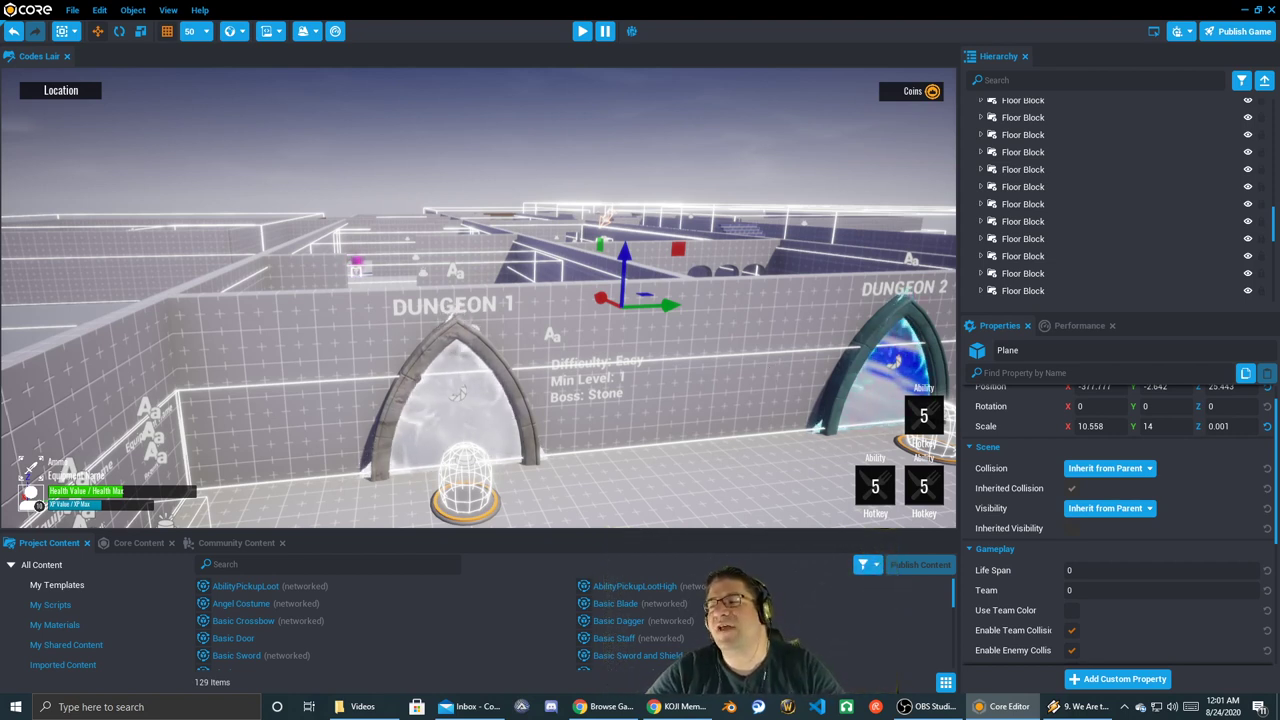
key(alt+Tab)
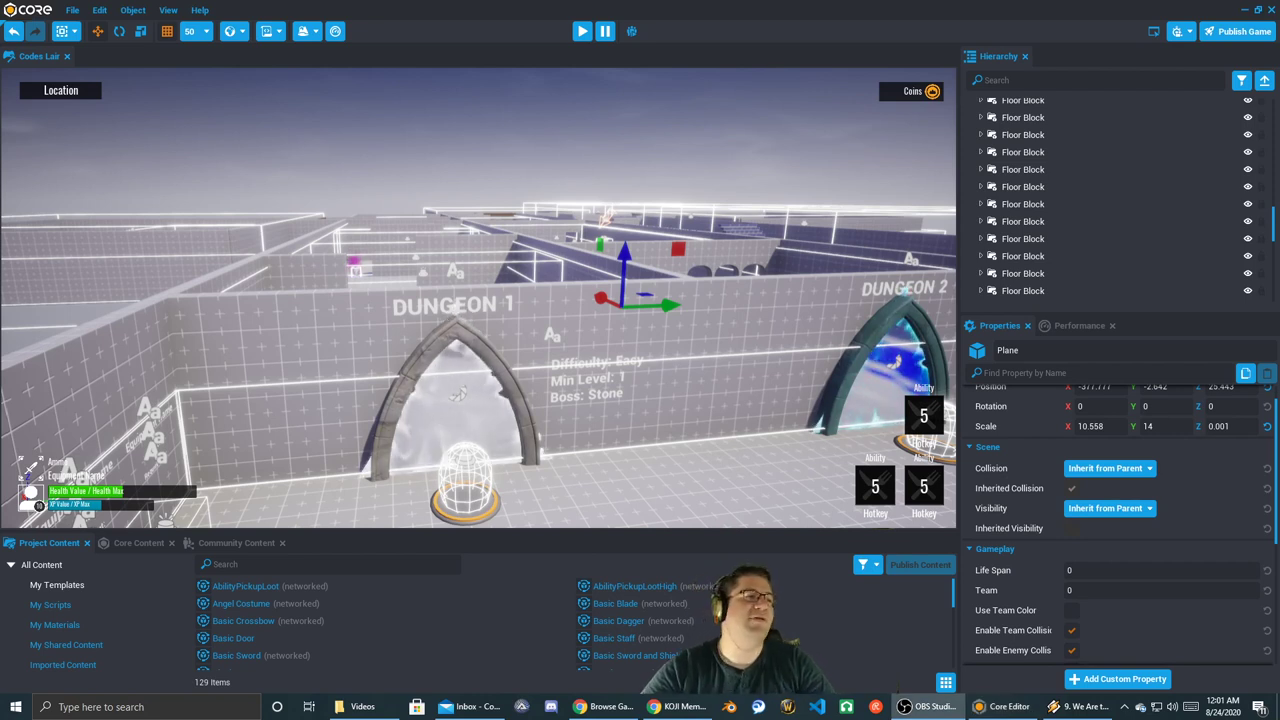